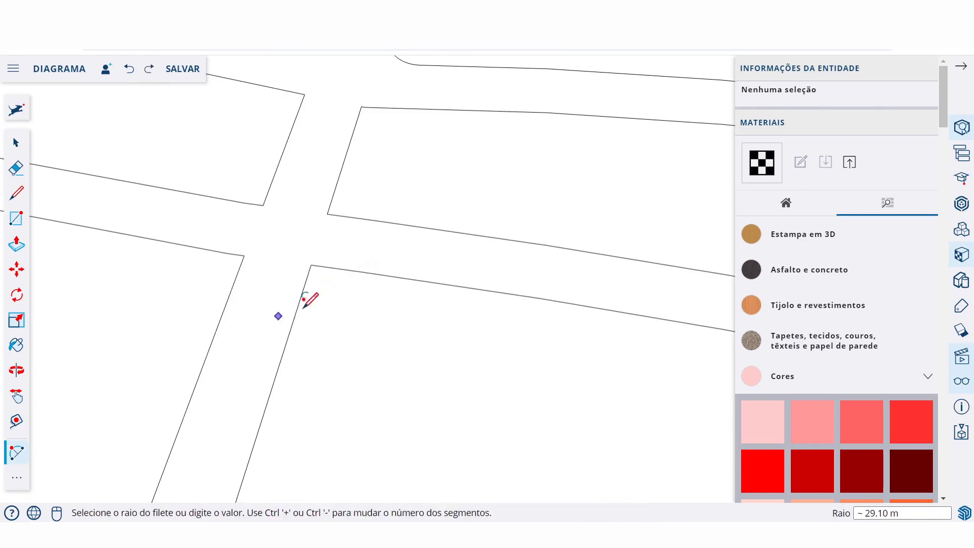
# Round the remaining block corners at the street intersections with fillet arcs
pyautogui.press('e')
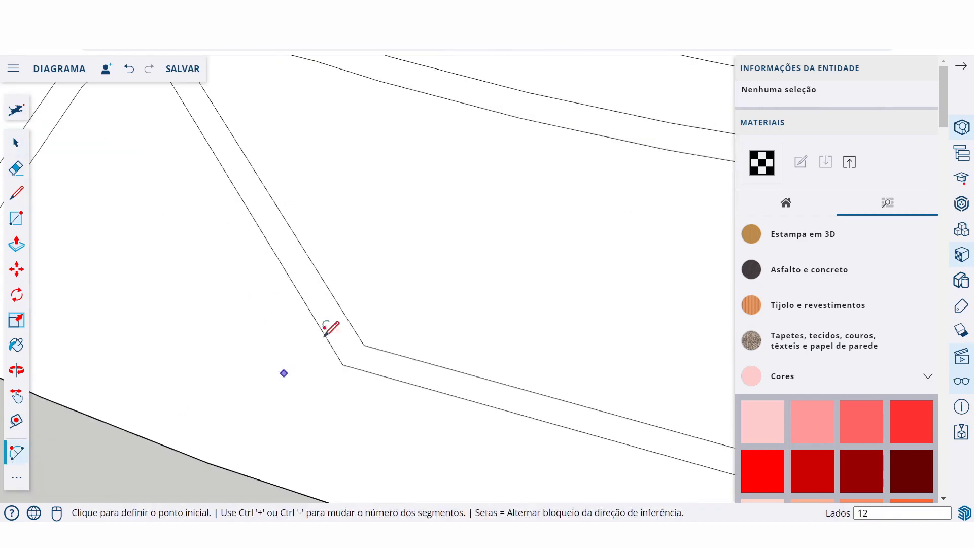
pyautogui.click(313, 315)
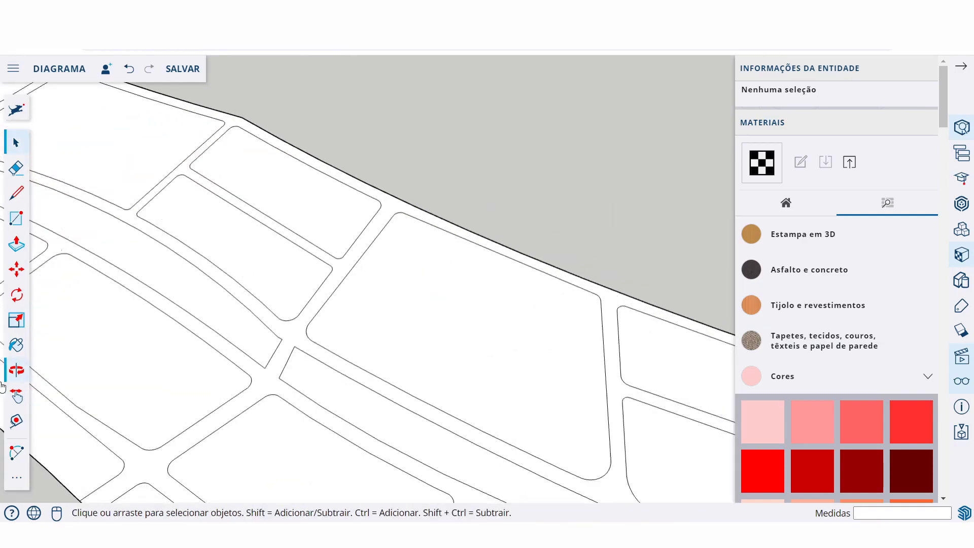
pyautogui.press('c')
pyautogui.click(448, 313)
pyautogui.click(490, 298)
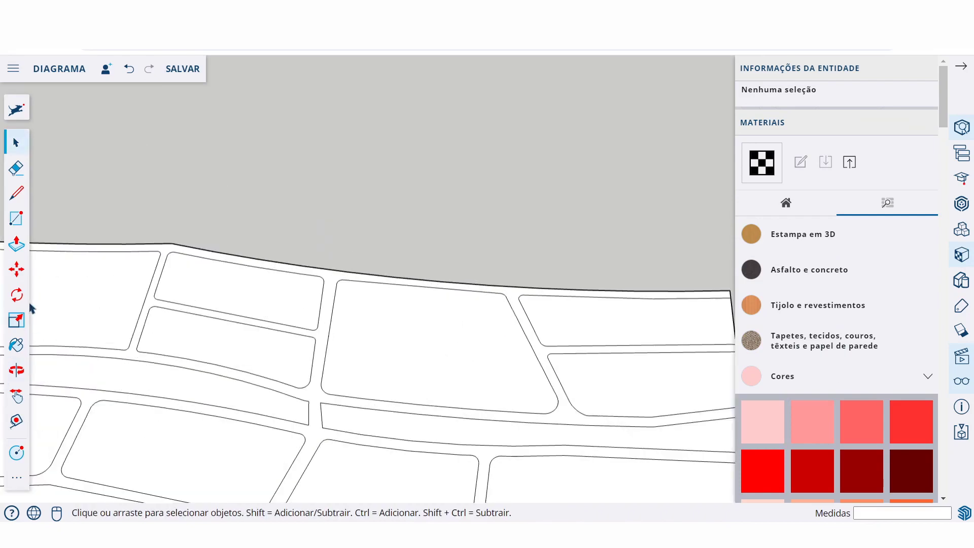
# Draw connected arcs forming the rounded lower and left sides of a free-form outline inside the large block near the terrain's edge
pyautogui.click(16, 446)
pyautogui.click(17, 444)
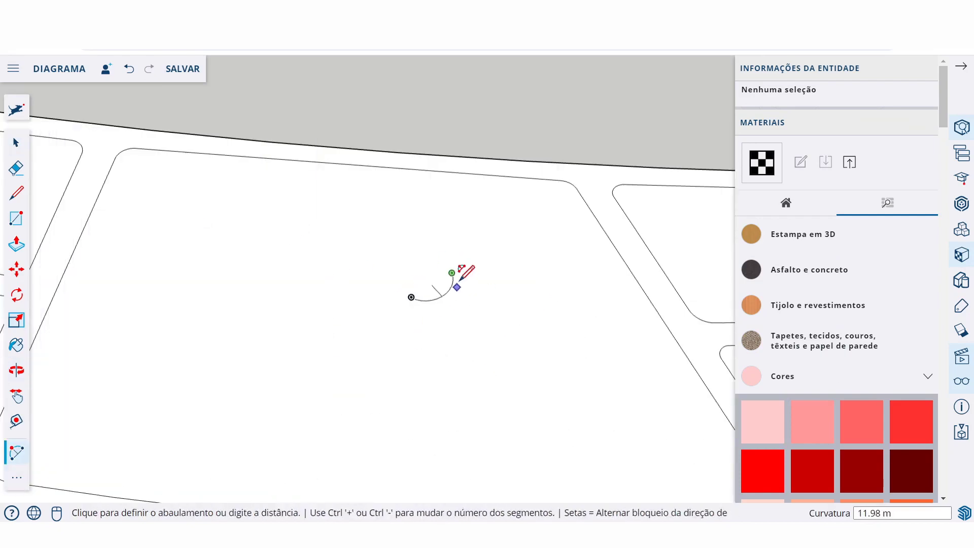
pyautogui.click(355, 245)
pyautogui.click(377, 274)
pyautogui.click(355, 245)
pyautogui.click(437, 194)
pyautogui.click(385, 203)
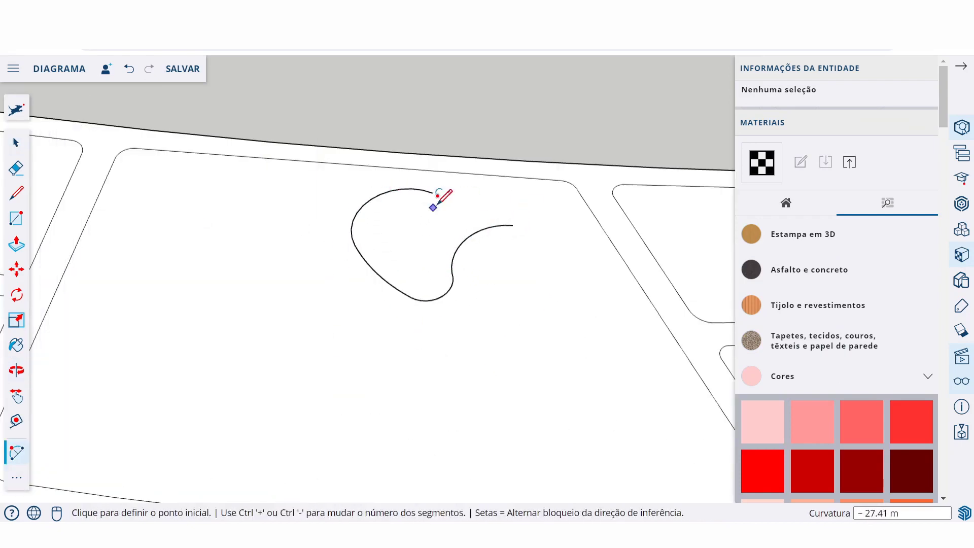
# Close the free-form outline with further arcs around its narrow end and select its edges and face
pyautogui.click(437, 193)
pyautogui.scroll(3, 494, 201)
pyautogui.click(477, 196)
pyautogui.click(499, 191)
pyautogui.click(579, 161)
pyautogui.click(533, 167)
pyautogui.click(579, 161)
pyautogui.click(580, 262)
pyautogui.click(659, 213)
pyautogui.press('space')
pyautogui.scroll(-3, 432, 292)
pyautogui.moveTo(296, 227); pyautogui.dragTo(550, 425)
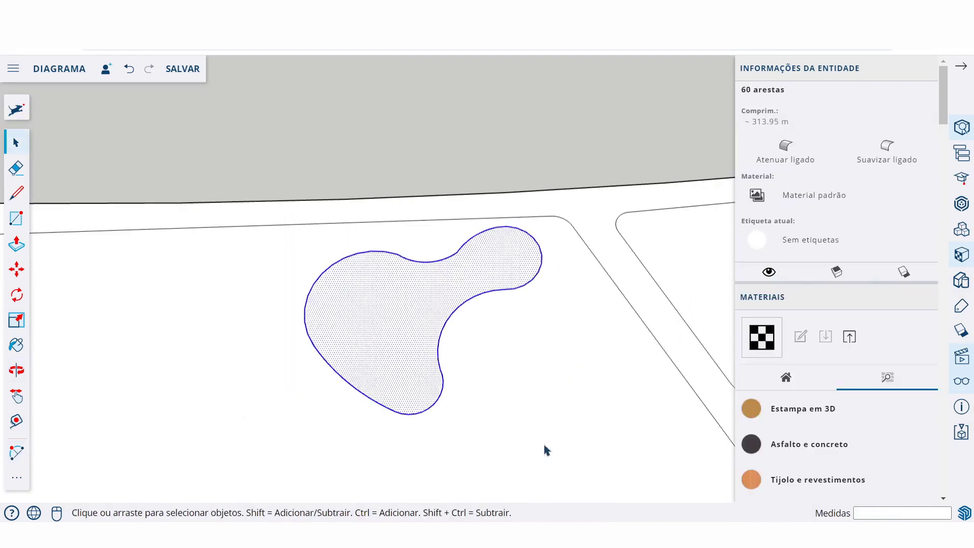
# Select the entire closed free-form shape inside the block and group it
pyautogui.scroll(-4, 550, 284)
pyautogui.press('b')
pyautogui.press('m')
pyautogui.scroll(-5, 360, 392)
pyautogui.press('space')
pyautogui.scroll(-3, 400, 285)
pyautogui.scroll(5, 386, 274)
pyautogui.press('m')
pyautogui.press('space')
pyautogui.click(228, 203)
pyautogui.moveTo(229, 203); pyautogui.dragTo(457, 352)
pyautogui.press('g')
# Move the grouped free-form shape within the block and rotate it
pyautogui.press('m')
pyautogui.click(291, 277)
pyautogui.click(411, 310)
pyautogui.press('q')
pyautogui.click(426, 286)
# Adjust the group's position and place a copy of it beside the original
pyautogui.press('m')
pyautogui.click(443, 277)
pyautogui.click(406, 288)
pyautogui.press('ctrl')
pyautogui.click(398, 291)
pyautogui.click(305, 257)
# Rotate the copied shape and move it so it overlaps the original at their narrow ends
pyautogui.press('q')
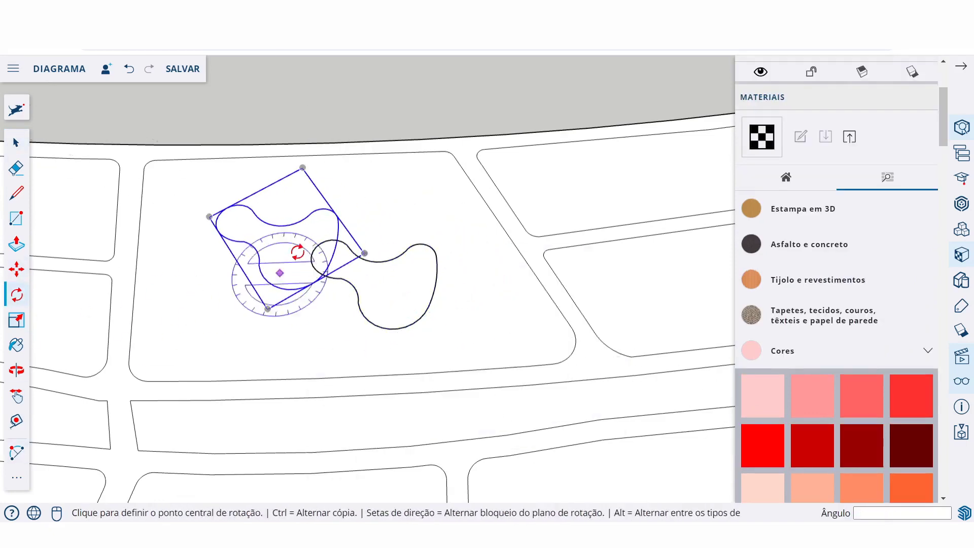
pyautogui.click(298, 252)
pyautogui.click(244, 234)
pyautogui.click(480, 294)
pyautogui.press('m')
pyautogui.click(297, 261)
pyautogui.click(294, 257)
# Explode the overlapping shapes and erase the edges inside their overlap to merge them into one outline
pyautogui.press('space')
pyautogui.scroll(2, 381, 259)
pyautogui.rightClick(272, 269)
pyautogui.scroll(1, 326, 290)
pyautogui.press('e')
pyautogui.moveTo(361, 237)
pyautogui.mouseDown()
pyautogui.moveTo(349, 269)
pyautogui.moveTo(332, 276)
pyautogui.mouseUp()
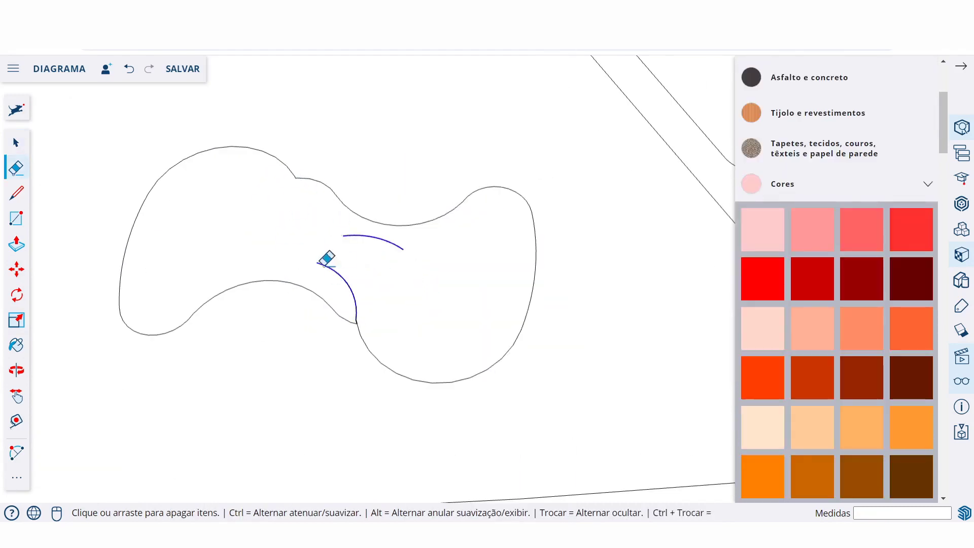
# Smooth both junctions of the merged outline with two-point arcs and erase the leftover kink
pyautogui.press('a')
pyautogui.click(245, 146)
pyautogui.click(333, 189)
pyautogui.click(297, 163)
pyautogui.press('e')
pyautogui.moveTo(292, 174); pyautogui.dragTo(291, 177)
pyautogui.press('a')
pyautogui.click(237, 292)
pyautogui.click(360, 333)
pyautogui.click(311, 294)
# Delete the merged free-form shape from the large block
pyautogui.press('space')
pyautogui.scroll(2, 342, 356)
pyautogui.press('e')
pyautogui.scroll(-5, 538, 232)
pyautogui.press('l')
pyautogui.scroll(2, 544, 217)
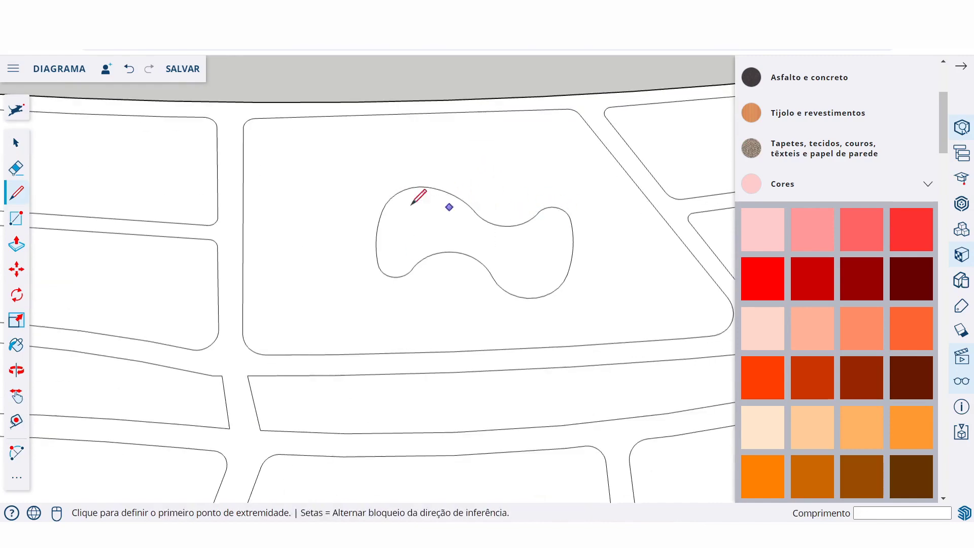
pyautogui.press('space')
pyautogui.press('Delete')
# Offset the large block's outline far inward to create a small four-sided area at its centre
pyautogui.click(472, 211)
pyautogui.press('f')
pyautogui.click(408, 114)
pyautogui.click(437, 200)
pyautogui.press('space')
pyautogui.scroll(-4, 419, 264)
pyautogui.scroll(4, 483, 261)
pyautogui.press('l')
pyautogui.click(427, 252)
pyautogui.press('space')
# Offset the large block's outer outline slightly inward to form a narrow border around it
pyautogui.click(374, 303)
pyautogui.press('f')
pyautogui.click(352, 313)
pyautogui.write('3')
pyautogui.press('Return')
pyautogui.press('space')
pyautogui.press('l')
pyautogui.click(276, 339)
pyautogui.click(381, 335)
pyautogui.press('space')
pyautogui.click(357, 338)
pyautogui.press('Delete')
# Offset the outline of the neighbouring block at the terrain's corner inward to form its border
pyautogui.click(475, 264)
pyautogui.press('f')
pyautogui.click(461, 278)
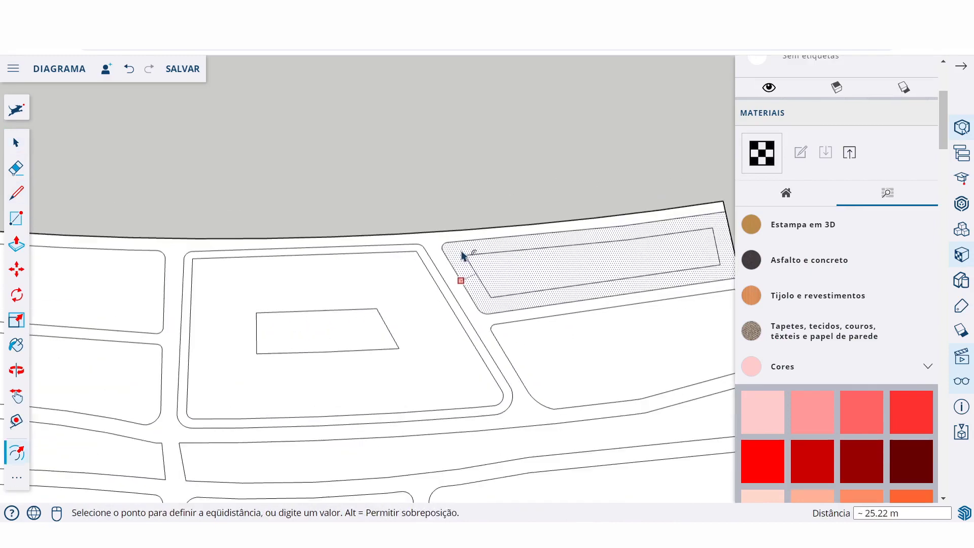
pyautogui.press('Return')
pyautogui.click(411, 288)
pyautogui.click(373, 308)
# Extend the corner block's inner border lines to the terrain's edge and erase the excess segments
pyautogui.press('l')
pyautogui.click(574, 289)
pyautogui.click(595, 285)
pyautogui.press('e')
pyautogui.click(491, 247)
pyautogui.press('l')
pyautogui.click(510, 316)
pyautogui.click(563, 315)
pyautogui.click(524, 202)
pyautogui.press('e')
pyautogui.click(493, 308)
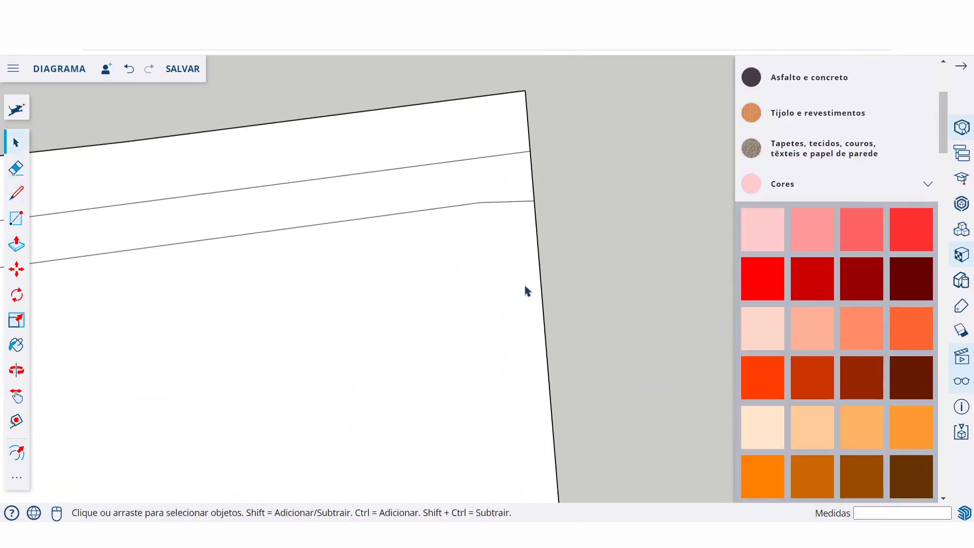
# Offset the outlines of the next two neighbouring blocks inward to form their borders
pyautogui.press('space')
pyautogui.click(403, 396)
pyautogui.press('f')
pyautogui.click(349, 339)
pyautogui.click(324, 351)
pyautogui.press('space')
pyautogui.click(452, 355)
pyautogui.press('f')
pyautogui.click(438, 326)
pyautogui.click(439, 337)
pyautogui.press('space')
# Offset the outline of the unbordered block in the lower row inward
pyautogui.scroll(-3, 320, 424)
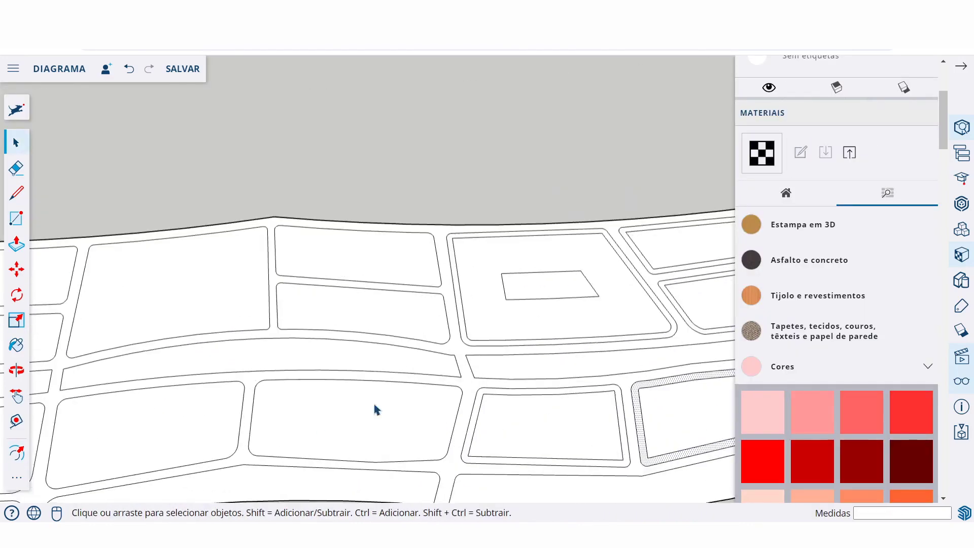
pyautogui.scroll(-5, 566, 279)
pyautogui.scroll(3, 340, 396)
pyautogui.scroll(3, 245, 333)
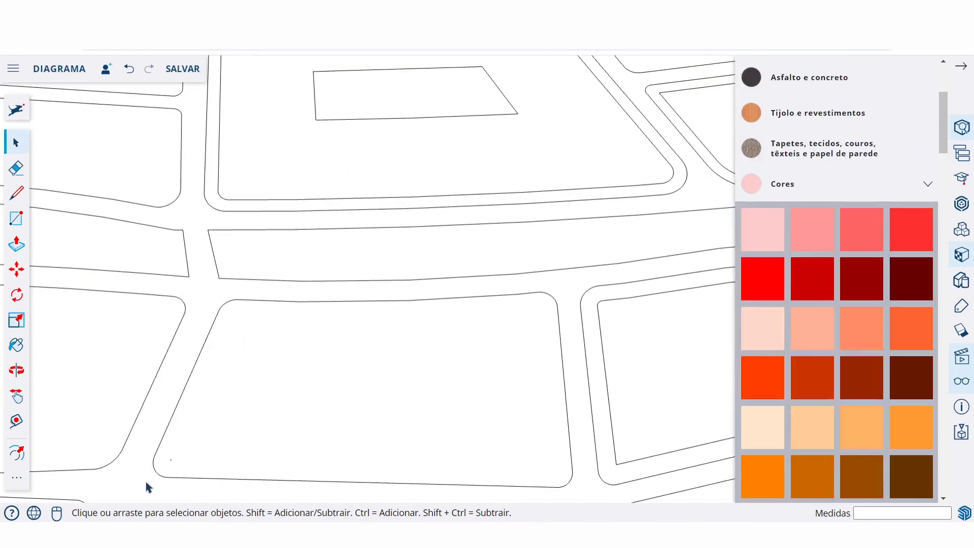
pyautogui.scroll(-3, 320, 396)
pyautogui.click(320, 396)
pyautogui.press('f')
pyautogui.click(283, 353)
pyautogui.click(283, 353)
# Offset the outline of the long narrow block along the terrain's lower edge inward by about 10.6 m
pyautogui.press('space')
pyautogui.click(377, 418)
pyautogui.press('f')
pyautogui.click(376, 402)
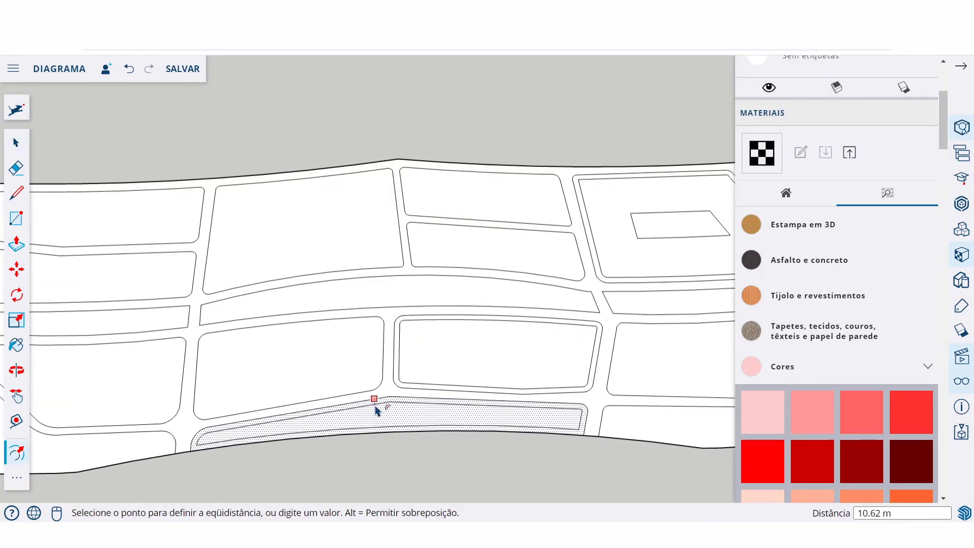
pyautogui.click(375, 407)
# Extend the narrow block's inner border to the terrain's edge with a line and erase the excess offset edge
pyautogui.scroll(4, 576, 430)
pyautogui.press('l')
pyautogui.click(578, 442)
pyautogui.click(585, 420)
pyautogui.scroll(-3, 644, 420)
pyautogui.press('e')
pyautogui.click(302, 463)
# Offset the outline of the next block along the terrain's lower edge inward
pyautogui.press('space')
pyautogui.scroll(-2, 280, 436)
pyautogui.click(280, 436)
pyautogui.press('f')
pyautogui.click(259, 393)
pyautogui.click(230, 383)
# Extend the inner border of the block along the terrain's lower edge to the terrain boundary with a line and erase the excess
pyautogui.press('l')
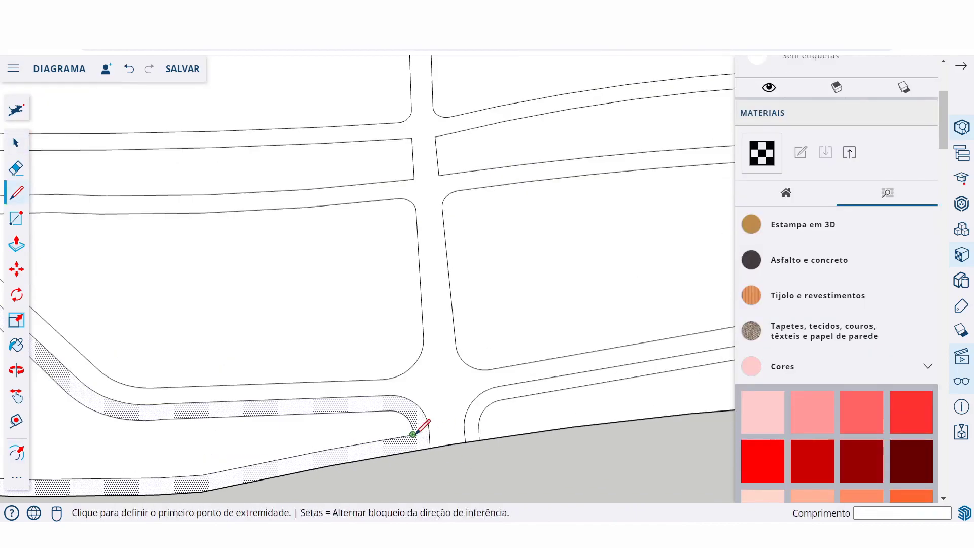
pyautogui.click(413, 436)
pyautogui.click(218, 431)
pyautogui.press('e')
pyautogui.press('space')
# Offset the outline of the wide block beside the diagonal street inward to form its border
pyautogui.click(365, 447)
pyautogui.press('f')
pyautogui.click(276, 470)
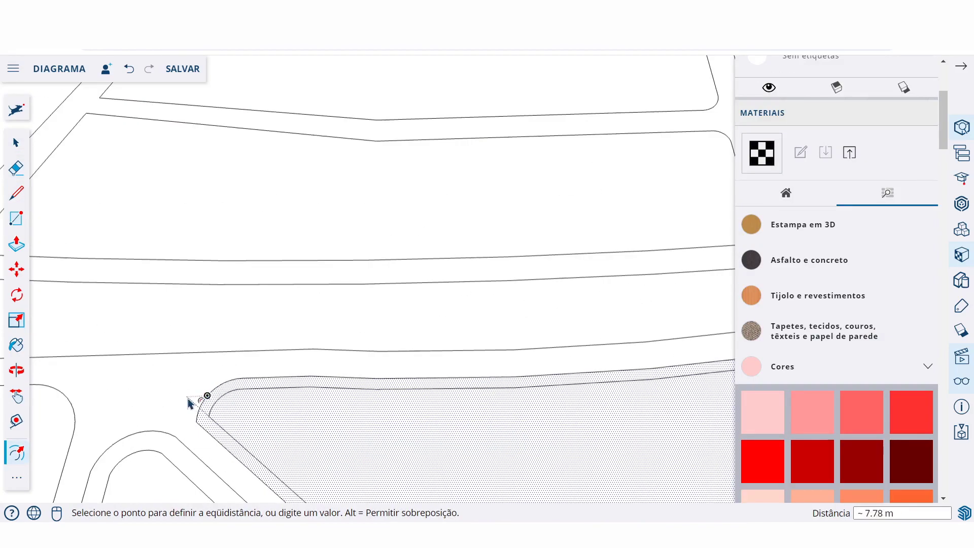
pyautogui.press('space')
pyautogui.click(265, 391)
pyautogui.press('f')
pyautogui.click(207, 376)
pyautogui.click(245, 377)
pyautogui.scroll(4, 287, 370)
pyautogui.click(209, 322)
pyautogui.scroll(4, 182, 329)
pyautogui.click(202, 339)
pyautogui.press('space')
pyautogui.scroll(-10, 132, 370)
pyautogui.scroll(-3, 837, 330)
pyautogui.scroll(5, 548, 325)
pyautogui.click(430, 346)
pyautogui.press('g')
pyautogui.press('Escape')
pyautogui.scroll(-3, 407, 275)
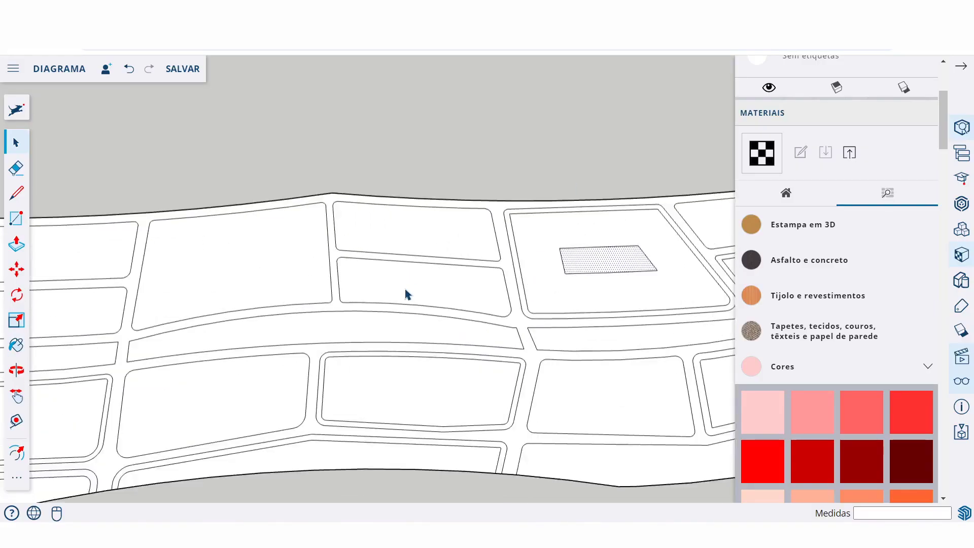
# Save the DIAGRAMA model
pyautogui.moveTo(477, 213); pyautogui.dragTo(216, 258)
pyautogui.hotkey('ctrl', 's')
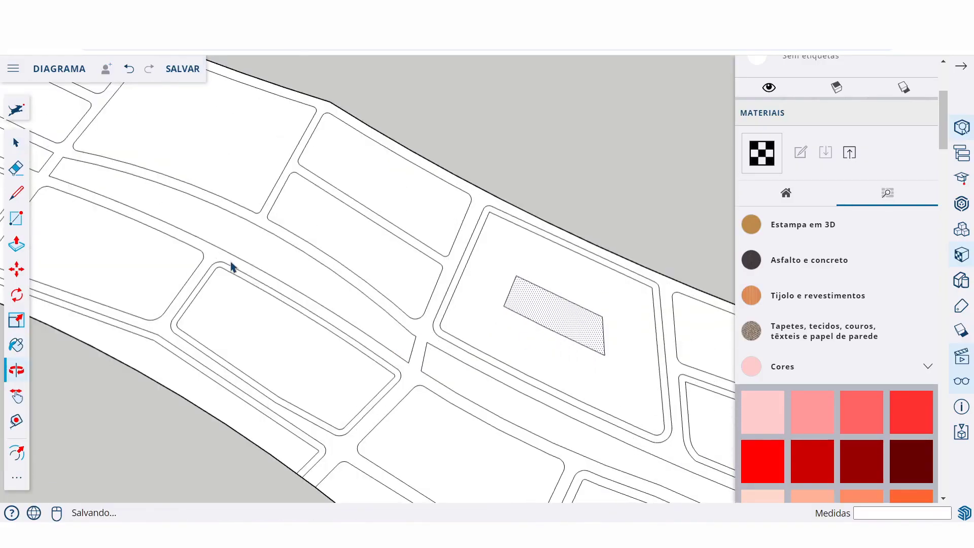
pyautogui.scroll(-5, 356, 201)
pyautogui.hotkey('ctrl', 'shift', 's')
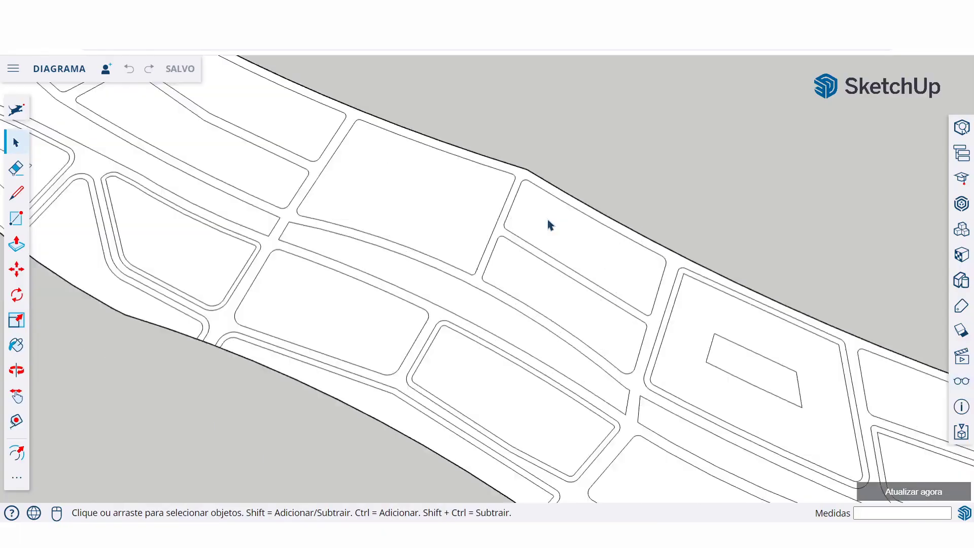
# Offset the outline of the large single block along the terrain's upper edge inward
pyautogui.click(547, 225)
pyautogui.scroll(-5, 320, 398)
pyautogui.scroll(5, 546, 216)
pyautogui.scroll(-5, 545, 217)
pyautogui.scroll(5, 559, 214)
pyautogui.scroll(-3, 465, 284)
pyautogui.scroll(6, 487, 280)
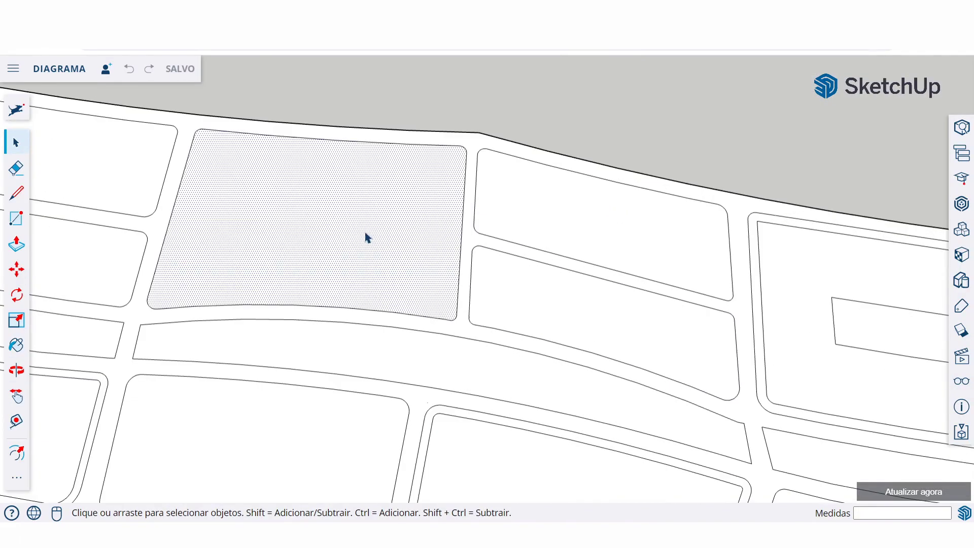
pyautogui.press('f')
pyautogui.click(260, 305)
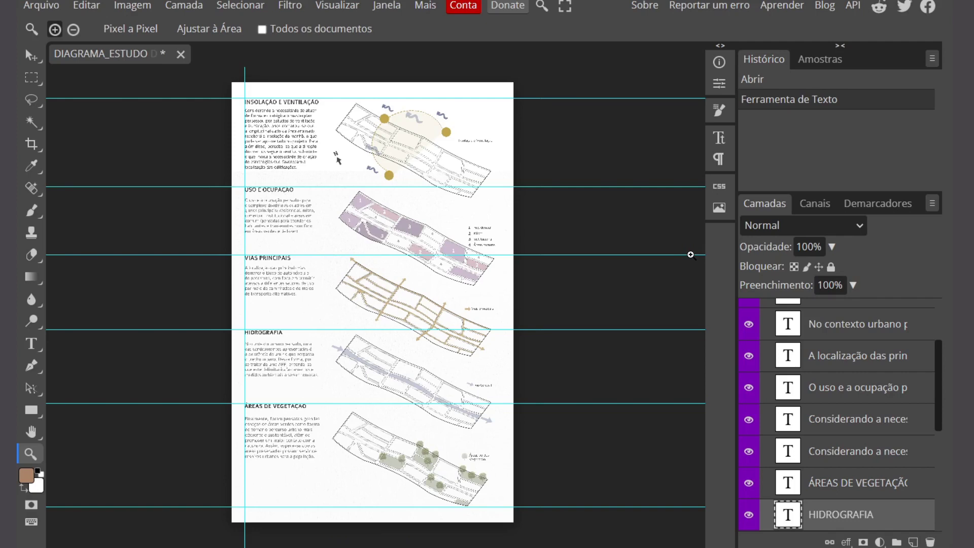
# In Photopea's DIAGRAMA_ESTUDO document, collapse the TEXTOS layer group and hide the HIDROLOGIA group
pyautogui.scroll(3, 860, 408)
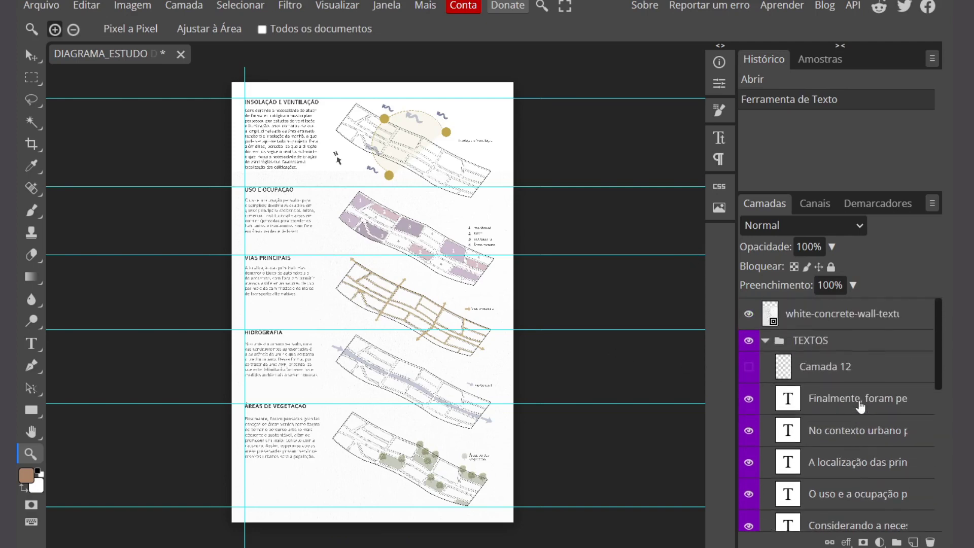
pyautogui.click(767, 347)
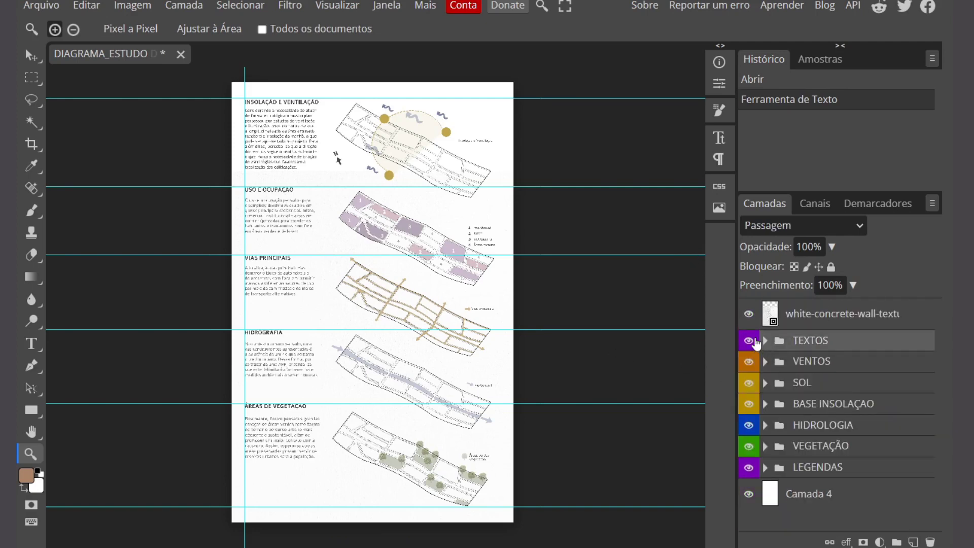
pyautogui.rightClick(830, 431)
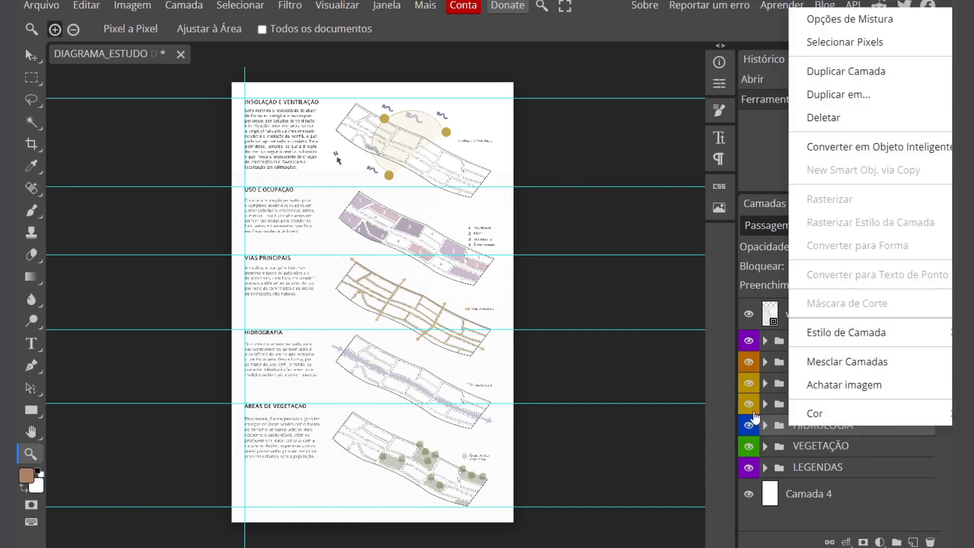
pyautogui.click(749, 425)
# Rename the HIDROLOGIA group as HIDRO E VIAS and show it again
pyautogui.doubleClick(807, 428)
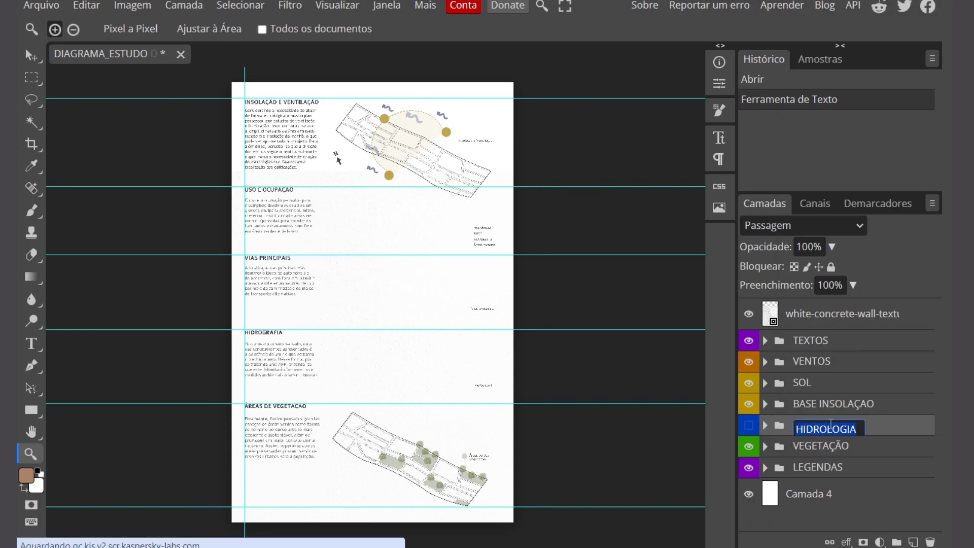
pyautogui.press('BackSpace')
pyautogui.write('H')
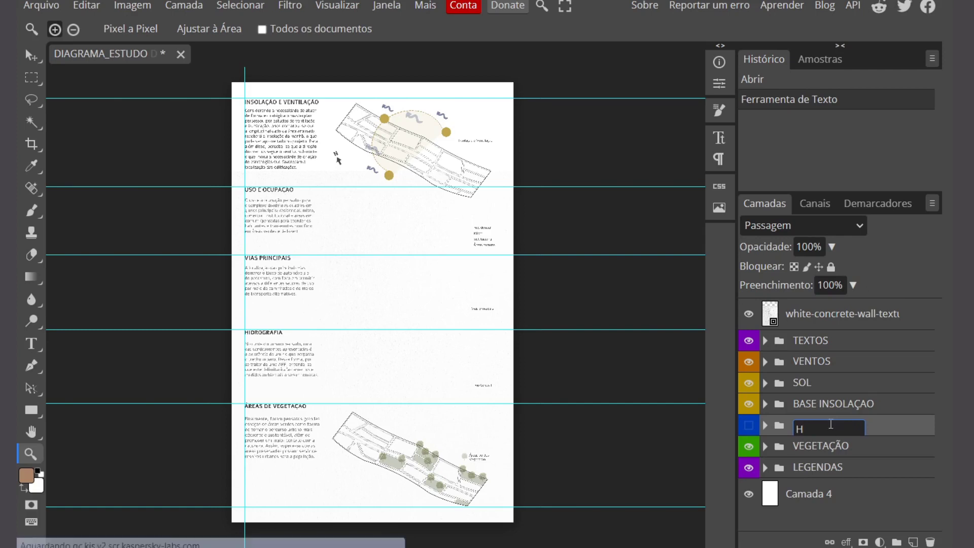
pyautogui.write('IDRO')
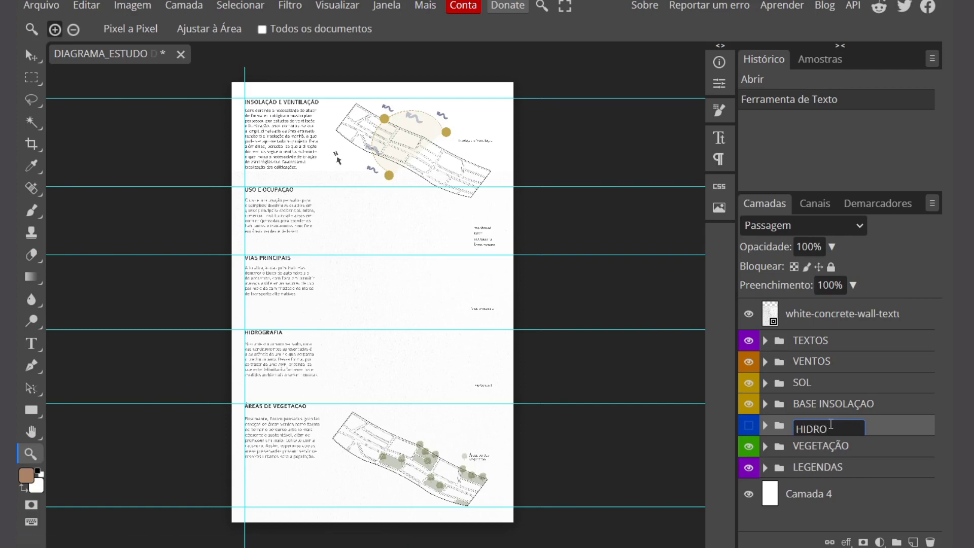
pyautogui.press('Return')
pyautogui.click(749, 426)
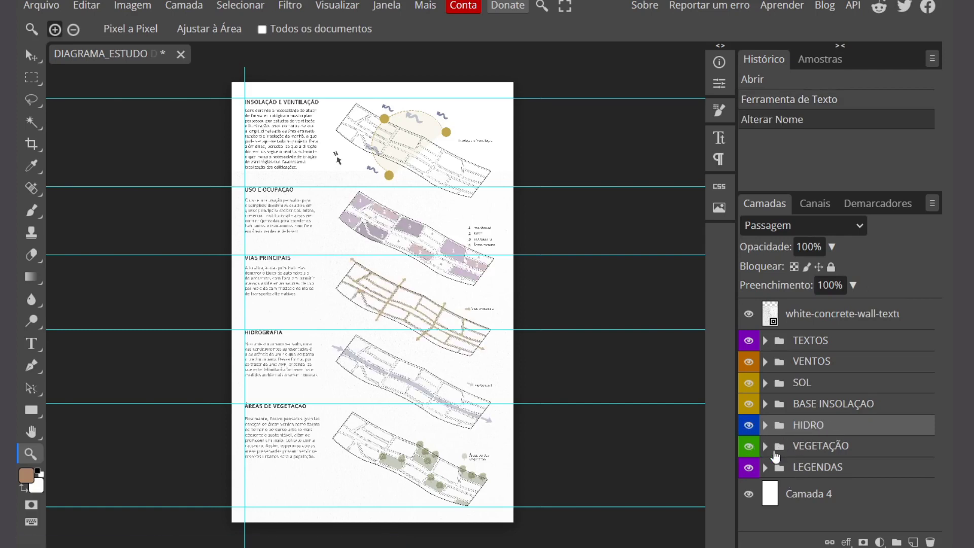
pyautogui.doubleClick(809, 426)
pyautogui.write('HIDRO E VIAS')
pyautogui.press('Return')
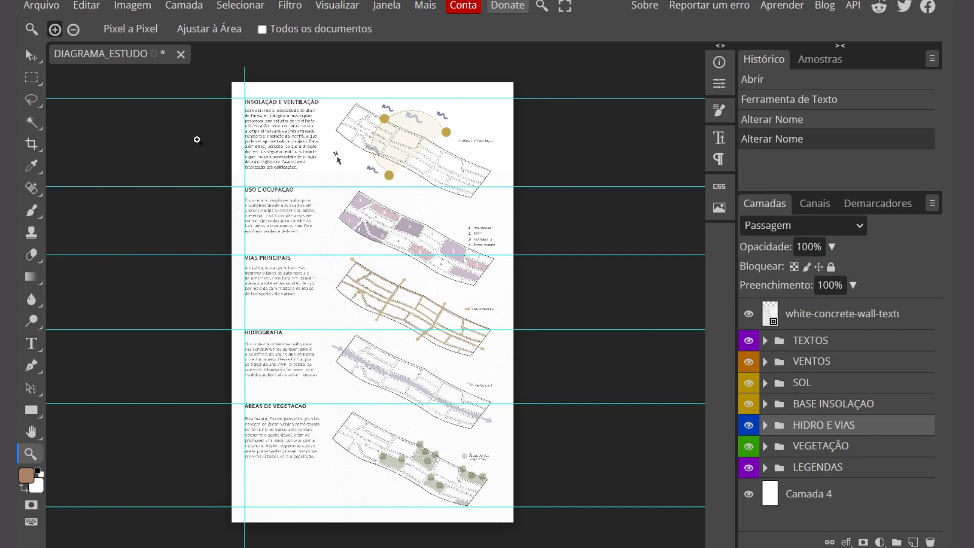
# Examine the sheet's diagrams and texts, from the sun and wind study to the vegetation areas
pyautogui.click(44, 6)
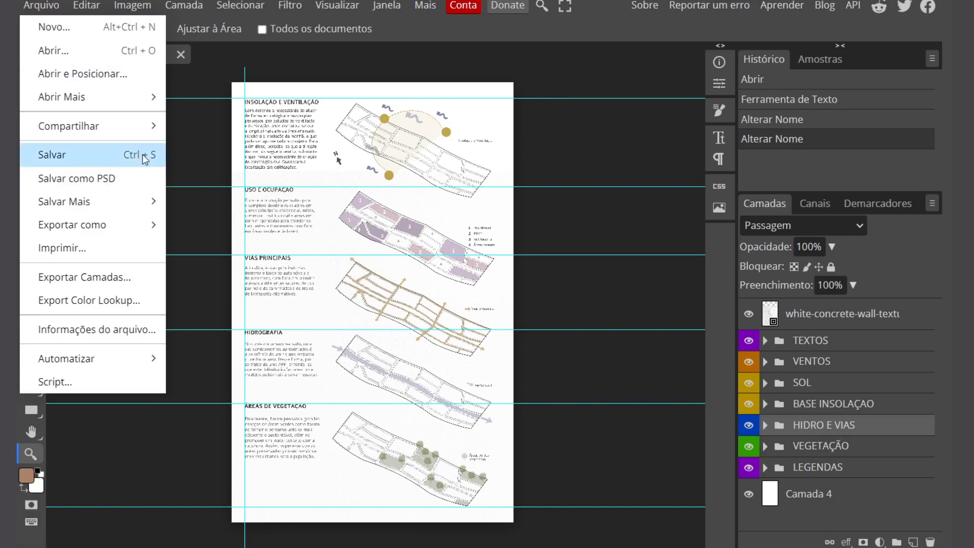
pyautogui.click(206, 147)
pyautogui.click(206, 147)
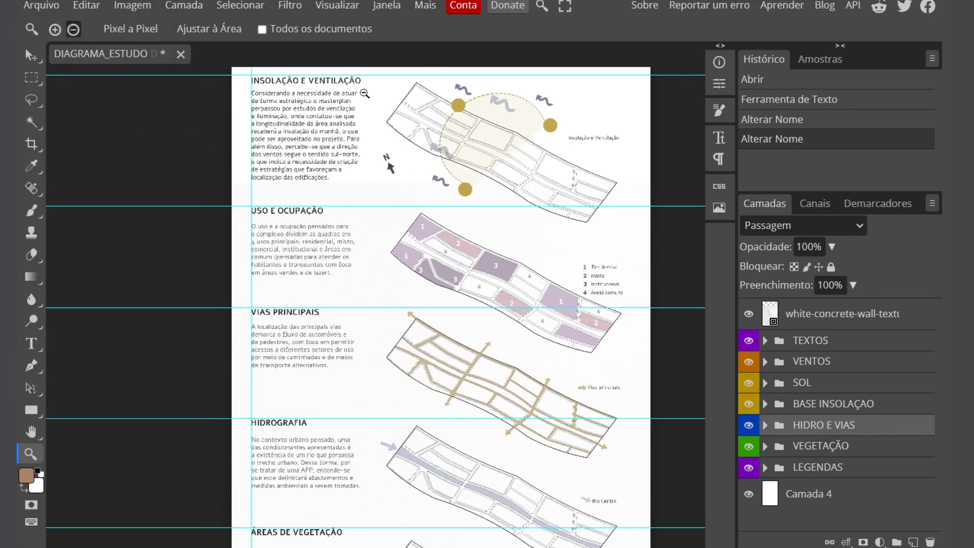
pyautogui.scroll(-5, 366, 112)
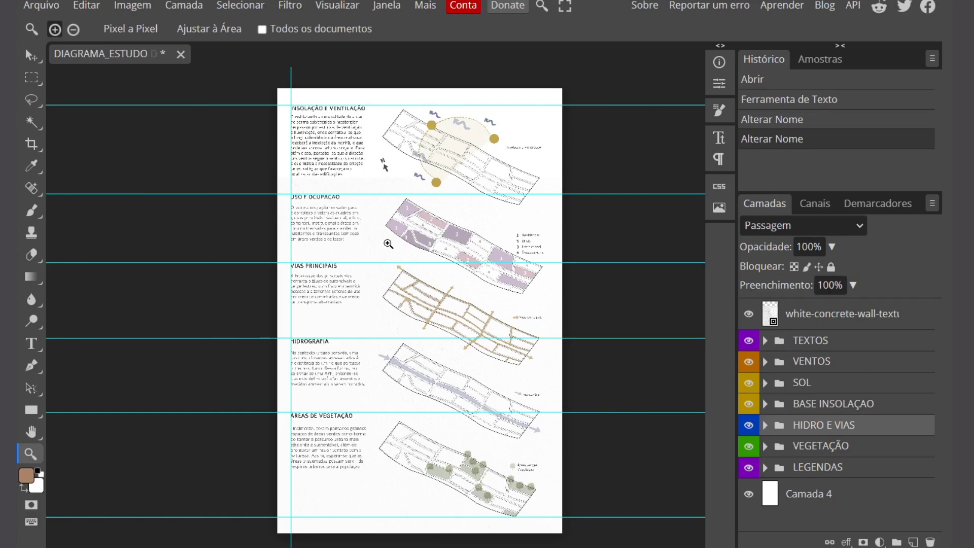
pyautogui.scroll(4, 446, 500)
pyautogui.scroll(-4, 450, 323)
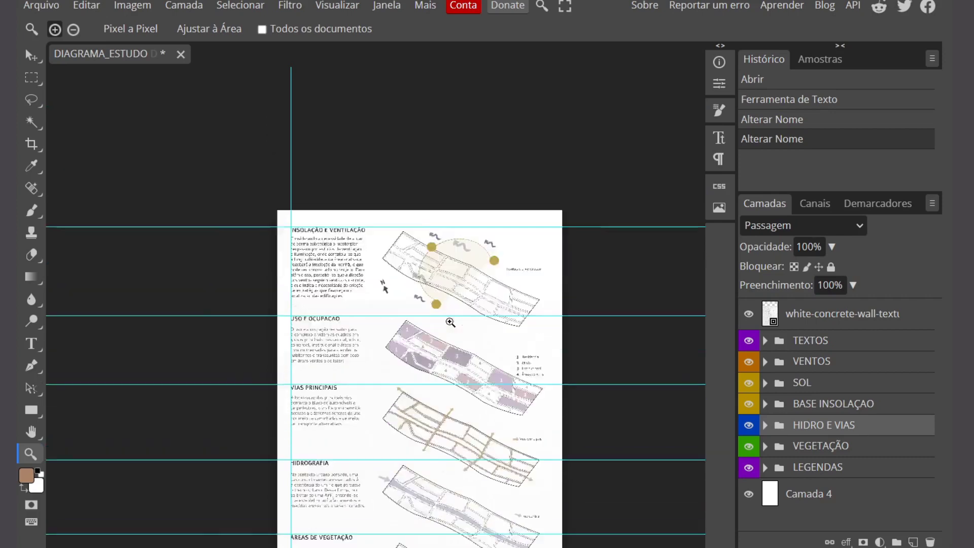
pyautogui.click(473, 439)
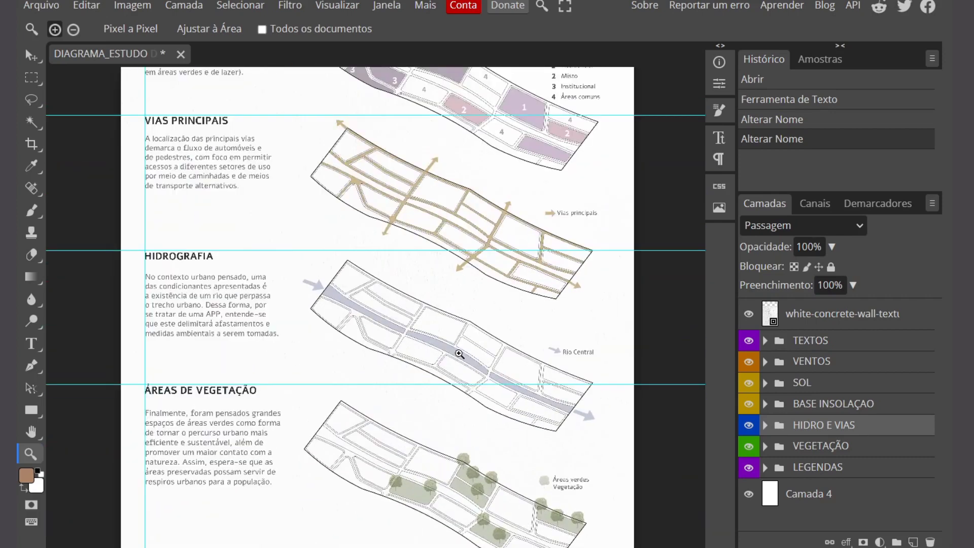
pyautogui.scroll(-1, 467, 445)
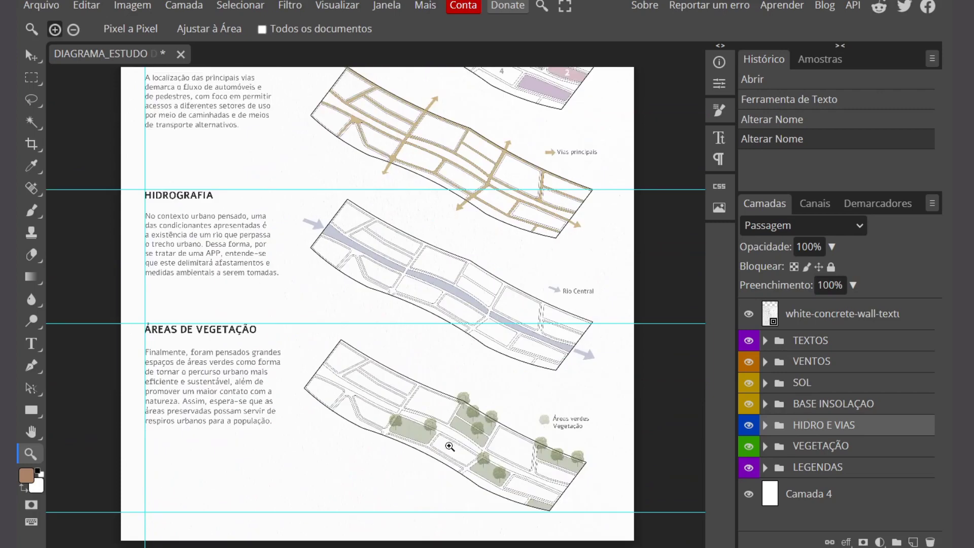
# Hide the white concrete wall texture layer that covers the sheet
pyautogui.rightClick(403, 412)
pyautogui.click(827, 428)
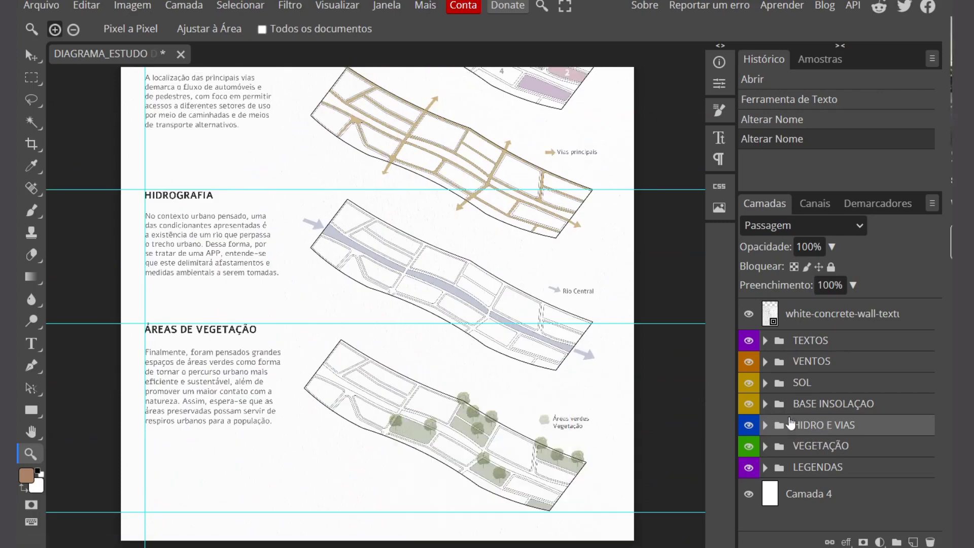
pyautogui.press('v')
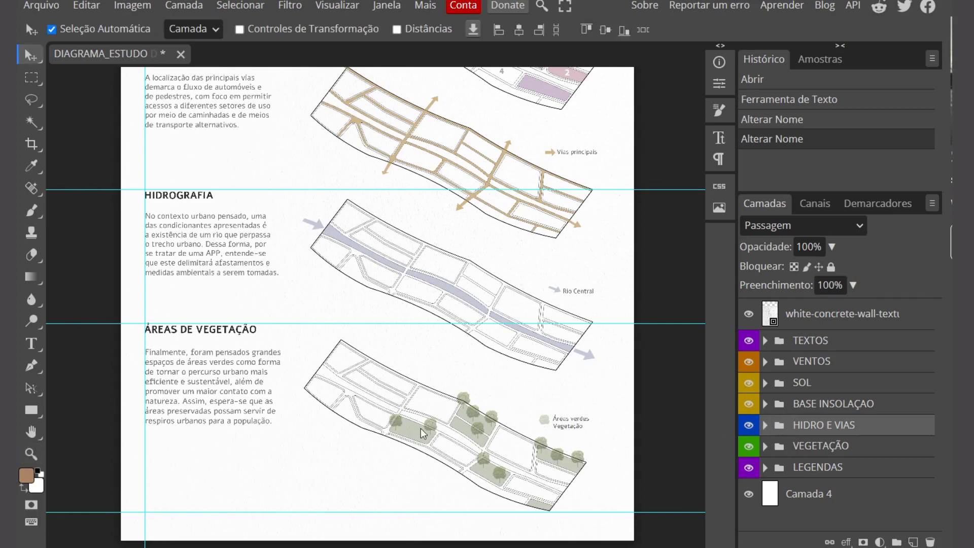
pyautogui.click(345, 386)
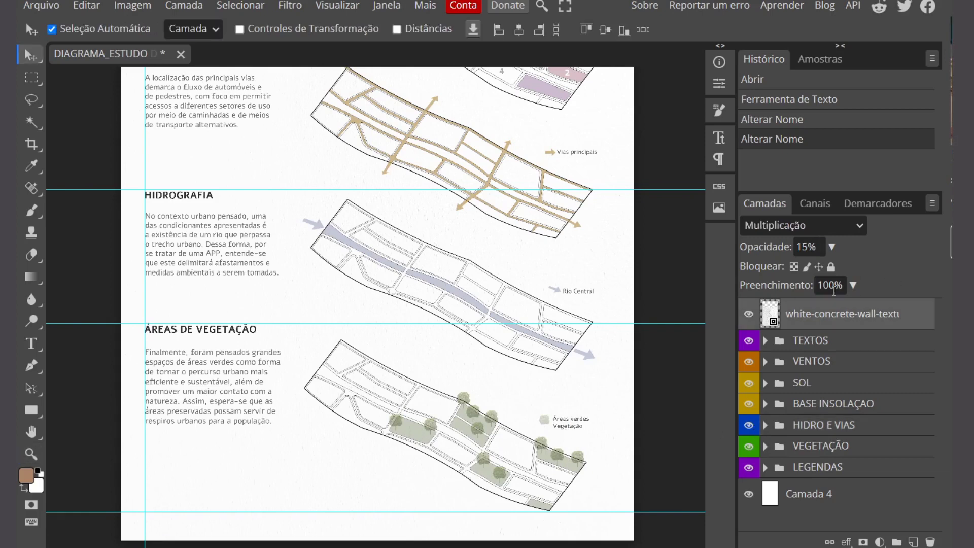
pyautogui.click(750, 314)
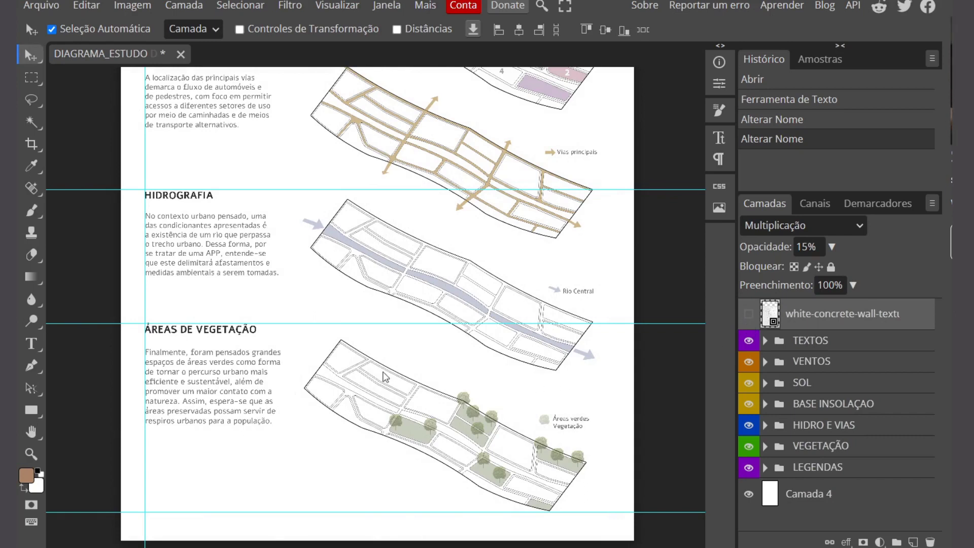
# Select the VEGETAÇAO base layer of the vegetation diagram and toggle its visibility to check what it contains
pyautogui.click(353, 384)
pyautogui.scroll(-2, 913, 515)
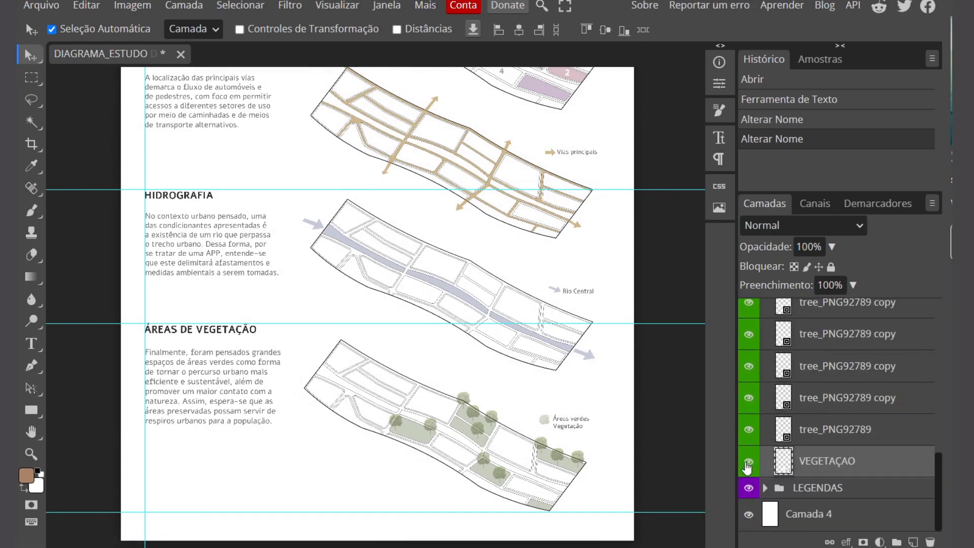
pyautogui.click(749, 462)
pyautogui.click(750, 462)
pyautogui.rightClick(863, 473)
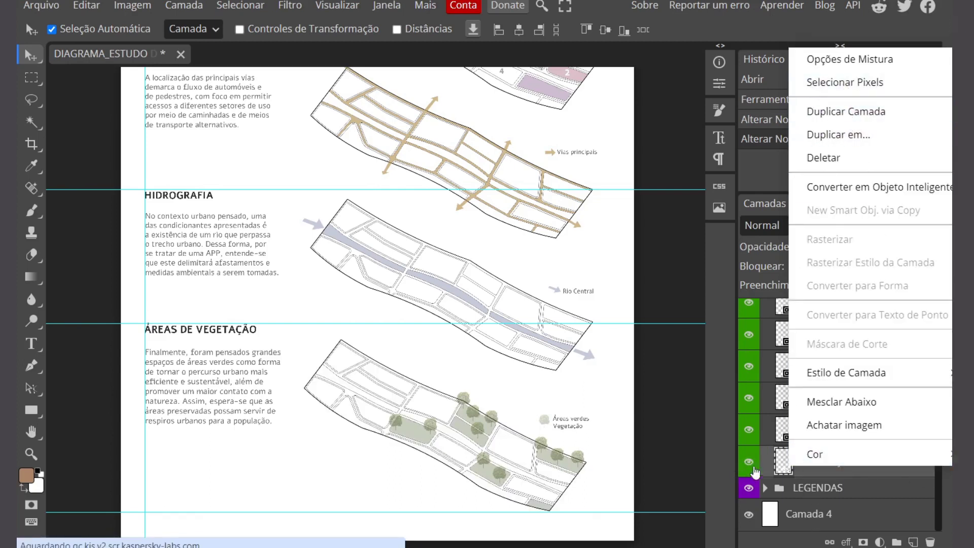
pyautogui.click(769, 466)
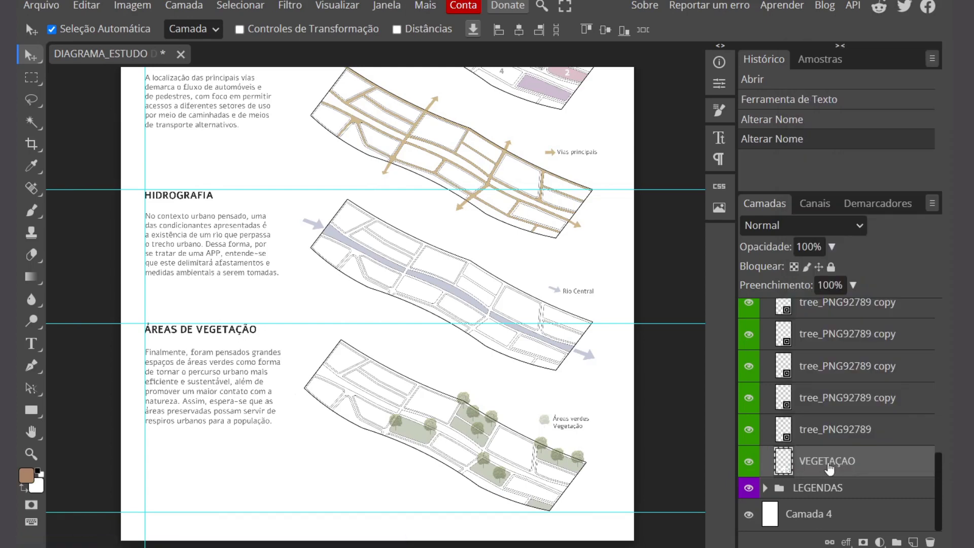
# Duplicate the VEGETAÇAO layer twice and delete both copies
pyautogui.hotkey('ctrl', 'j')
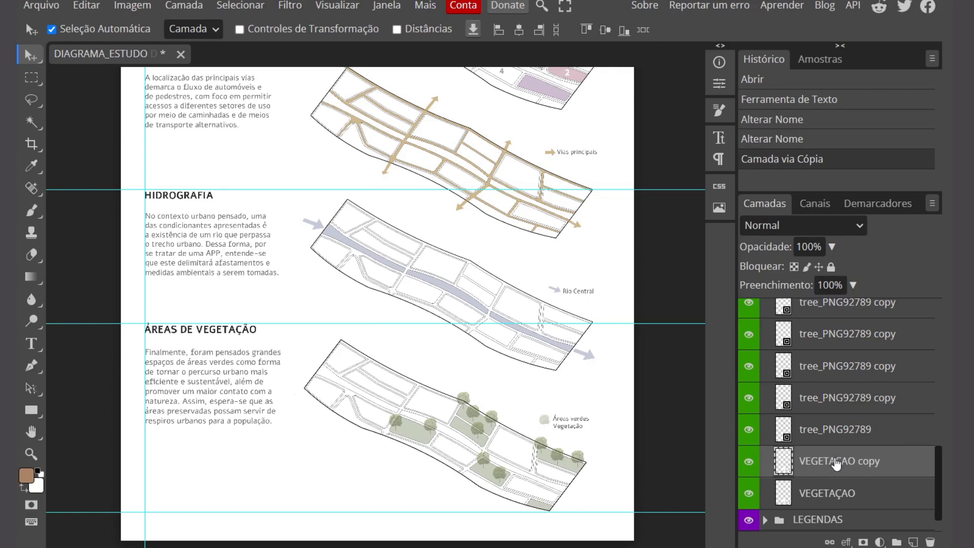
pyautogui.hotkey('ctrl', 'j')
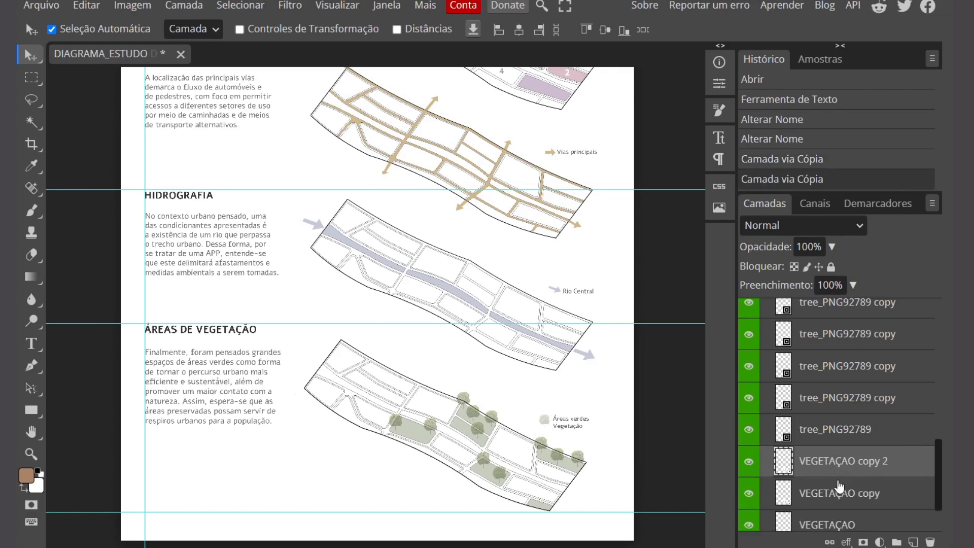
pyautogui.keyDown('shift'); pyautogui.click(827, 495); pyautogui.keyUp('shift')
pyautogui.click(930, 542)
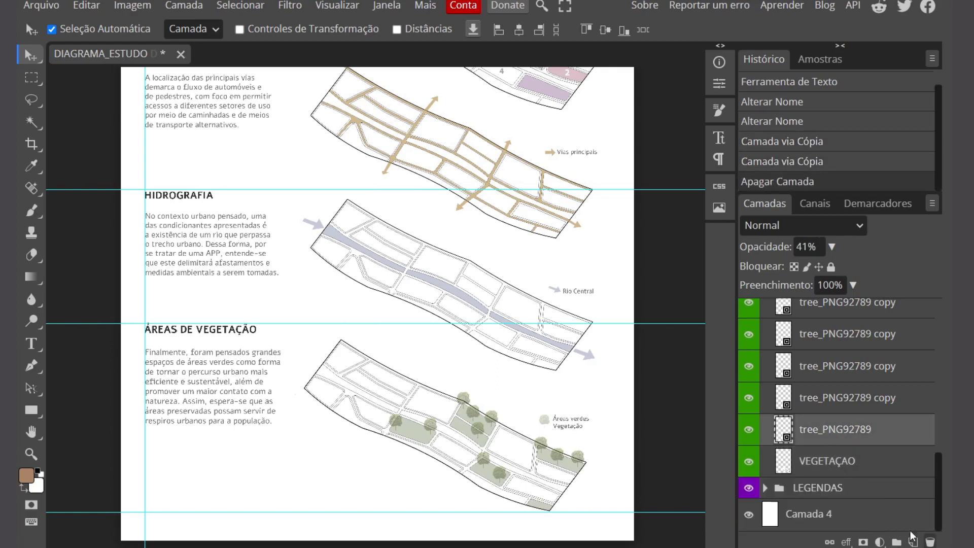
pyautogui.scroll(6, 344, 338)
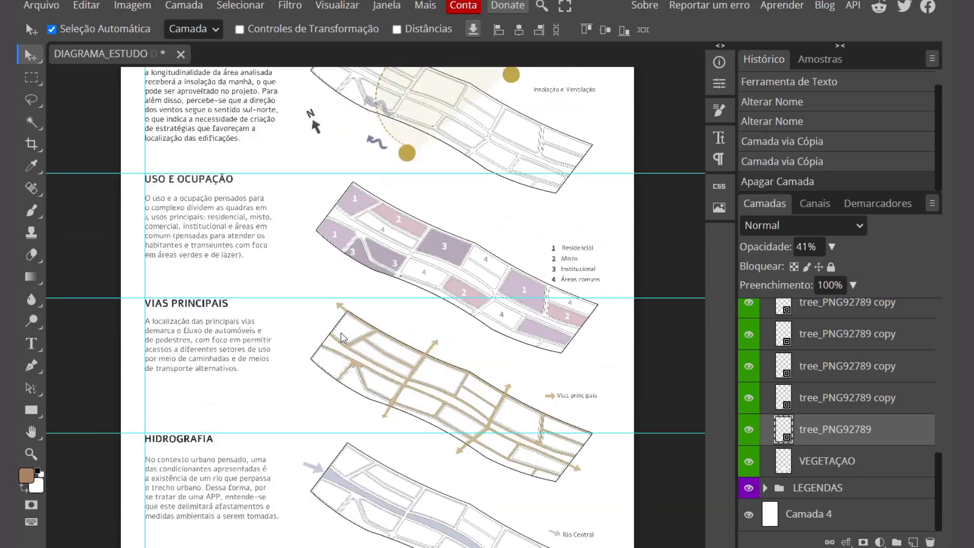
pyautogui.scroll(-6, 443, 390)
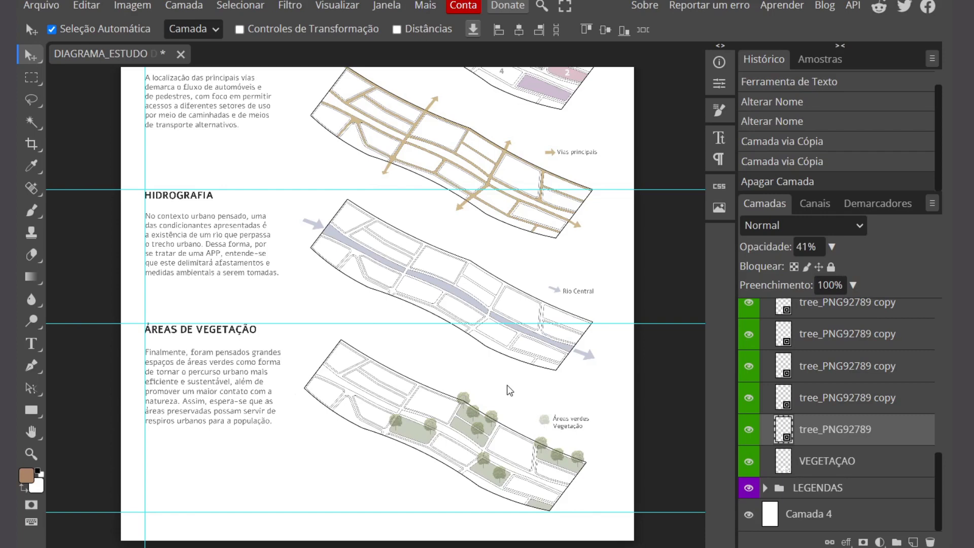
pyautogui.scroll(1, 483, 389)
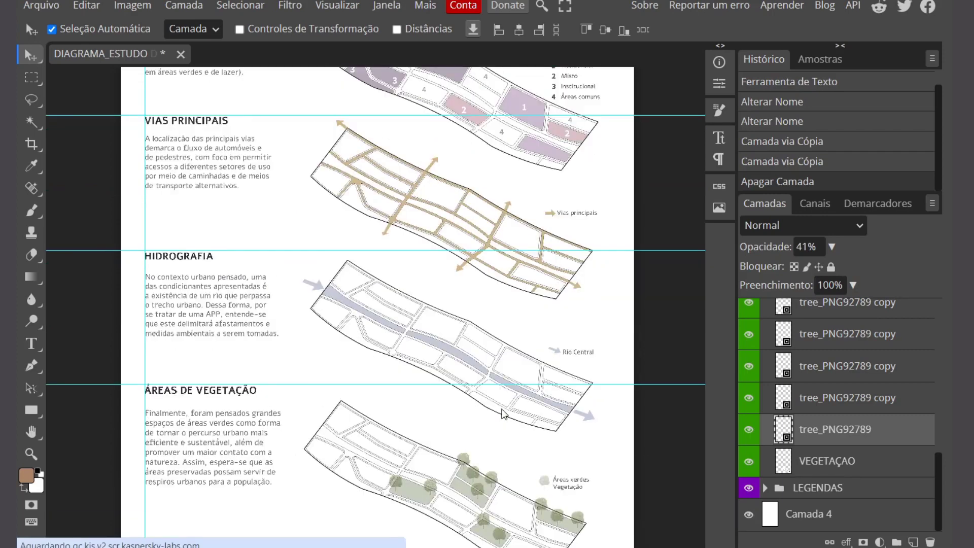
pyautogui.scroll(2, 503, 413)
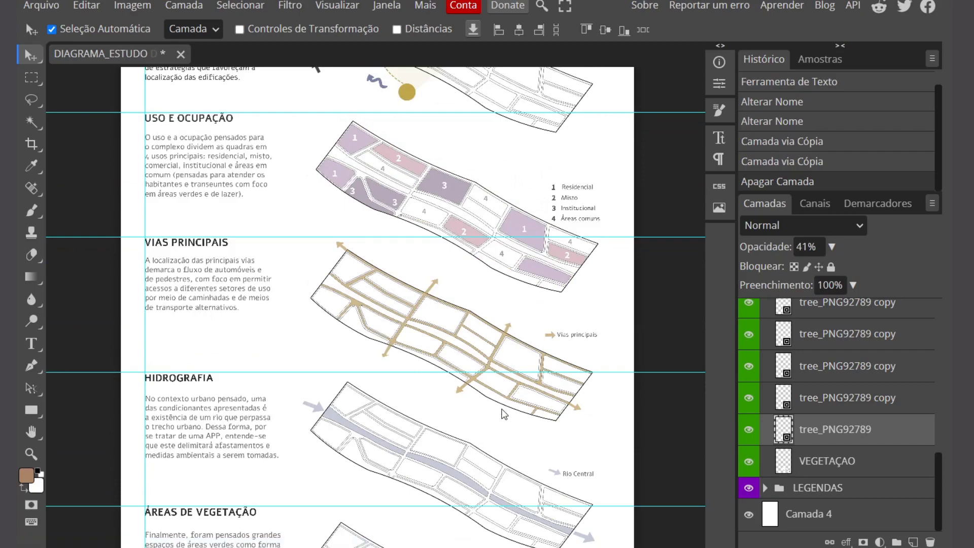
# Select the six green areas of the vegetation diagram on the VEGETAÇAO layer with the Magic Wand
pyautogui.scroll(-4, 462, 376)
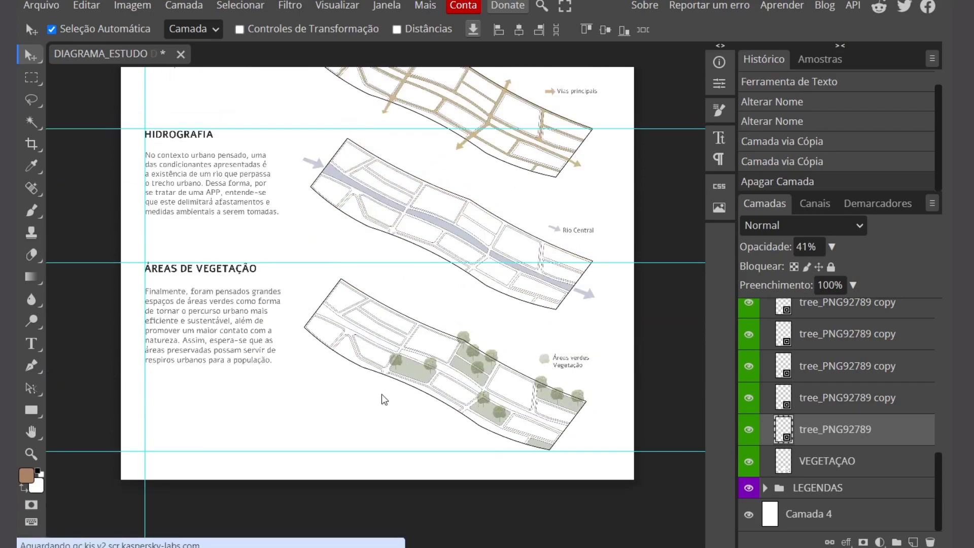
pyautogui.press('z')
pyautogui.click(514, 435)
pyautogui.scroll(3, 514, 435)
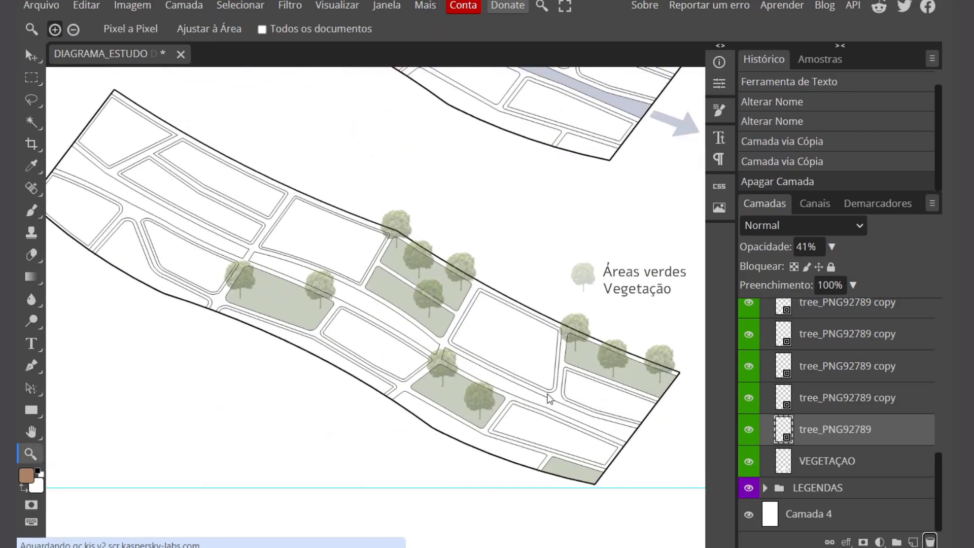
pyautogui.scroll(3, 547, 396)
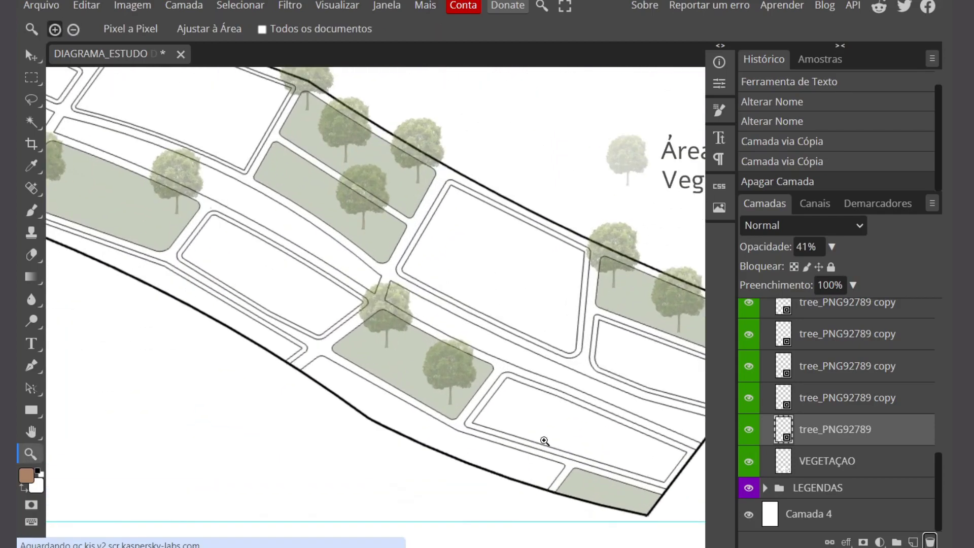
pyautogui.scroll(-3, 544, 364)
pyautogui.scroll(2, 638, 370)
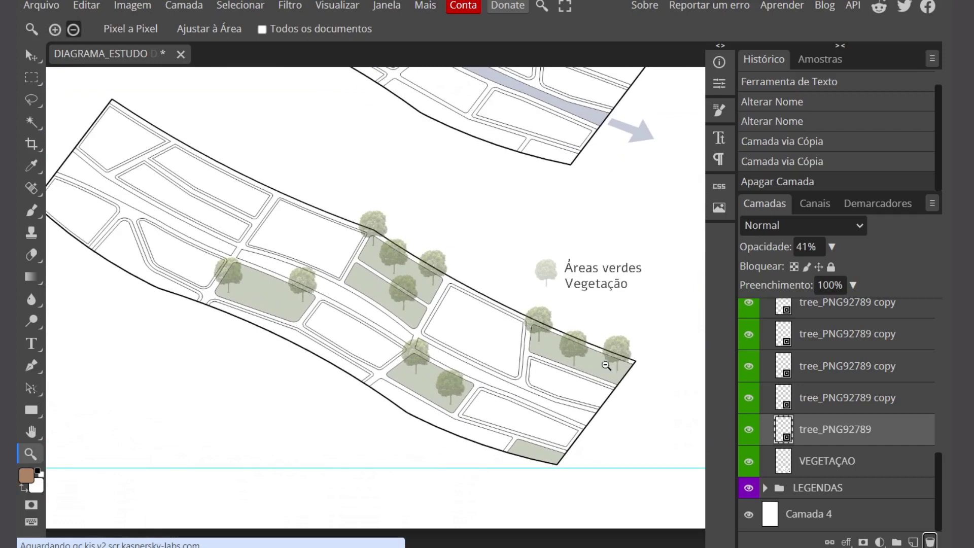
pyautogui.click(815, 460)
pyautogui.press('w')
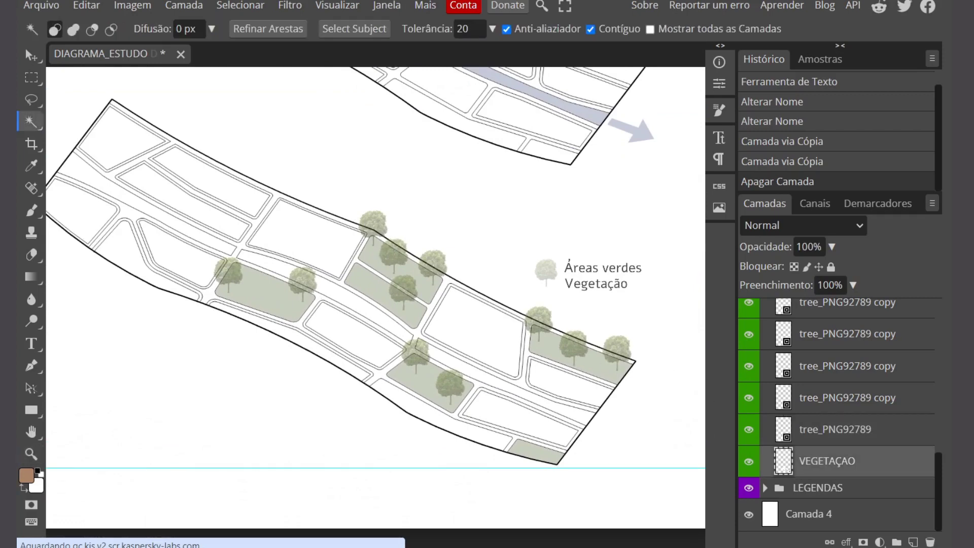
pyautogui.click(263, 286)
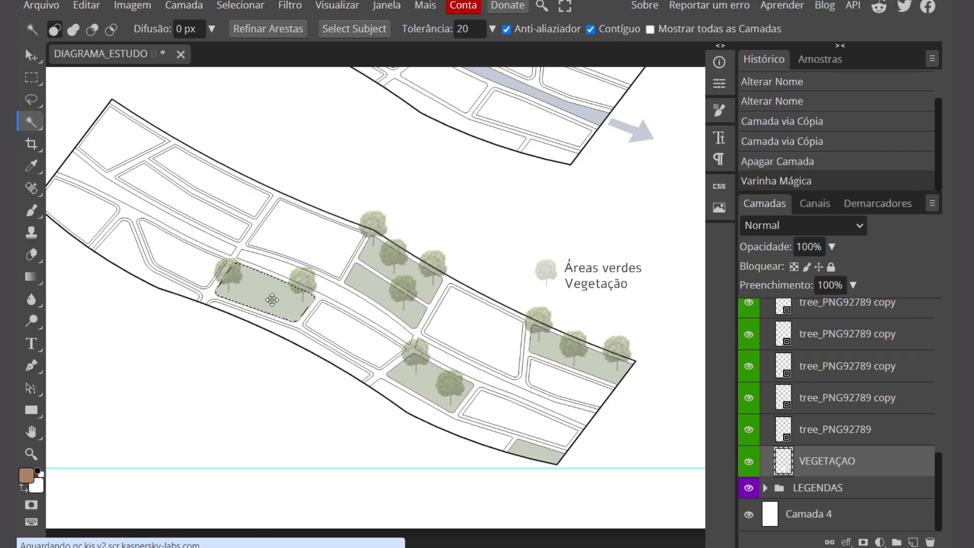
pyautogui.keyDown('shift'); pyautogui.click(372, 291); pyautogui.keyUp('shift')
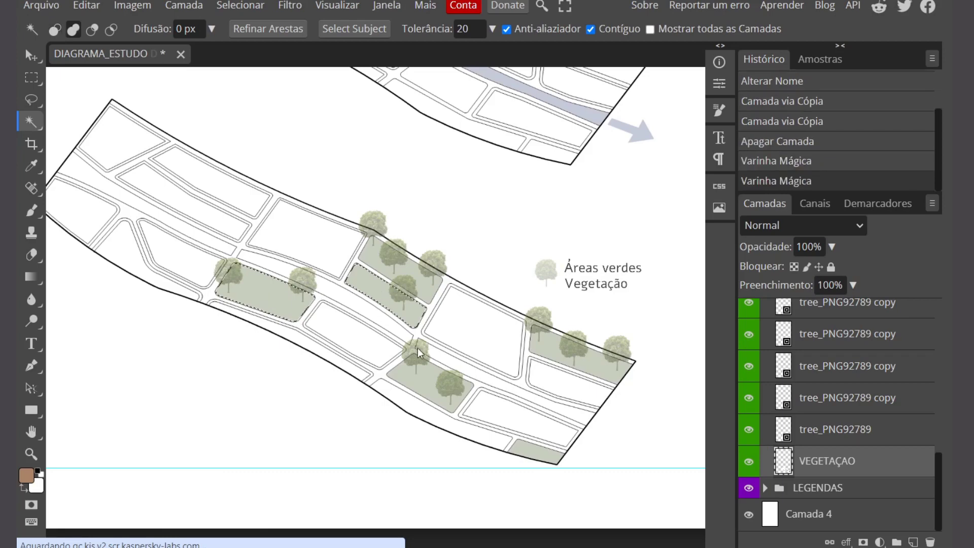
pyautogui.click(382, 268)
pyautogui.click(548, 349)
pyautogui.keyDown('shift'); pyautogui.click(531, 452); pyautogui.keyUp('shift')
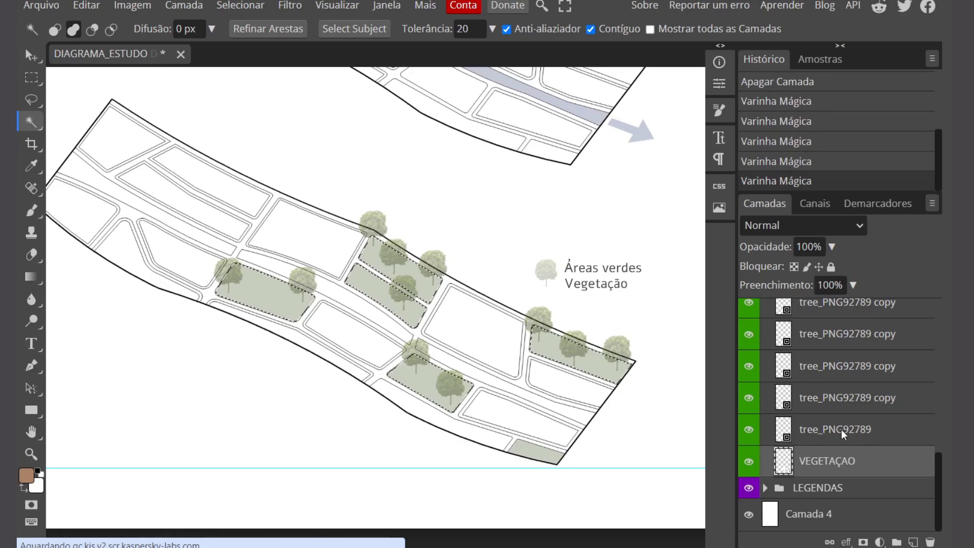
# Add a new layer above VEGETAÇAO and fill the selected green areas with the brown foreground colour using the Paint Bucket
pyautogui.click(914, 542)
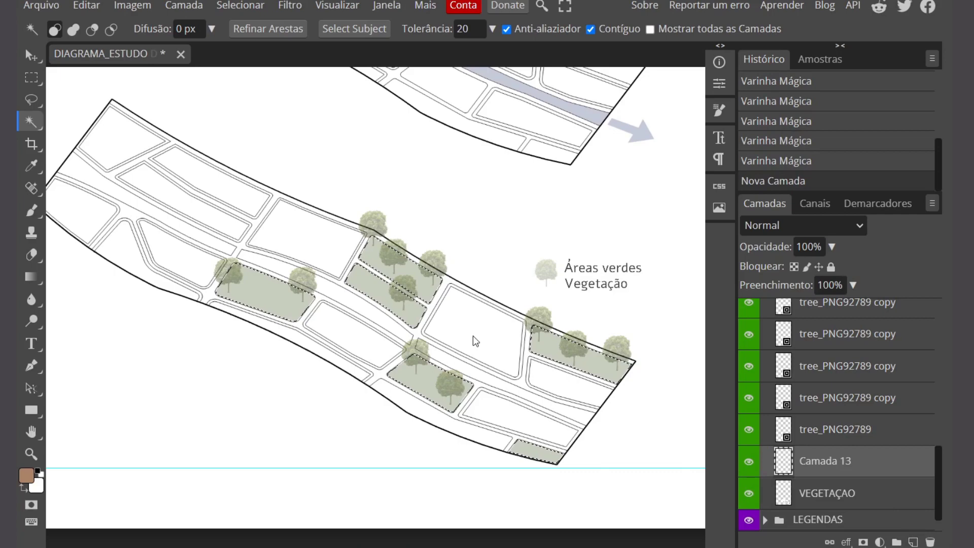
pyautogui.press('g')
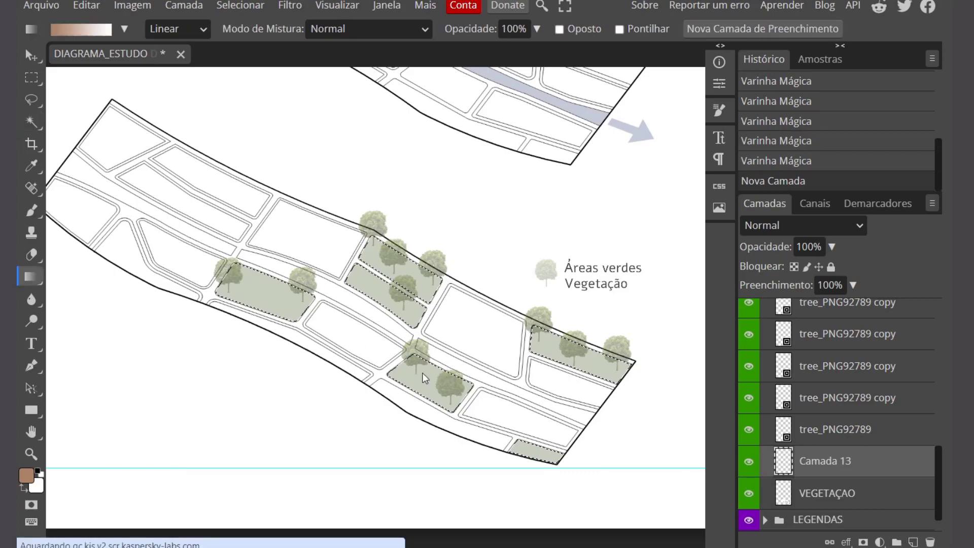
pyautogui.click(33, 281)
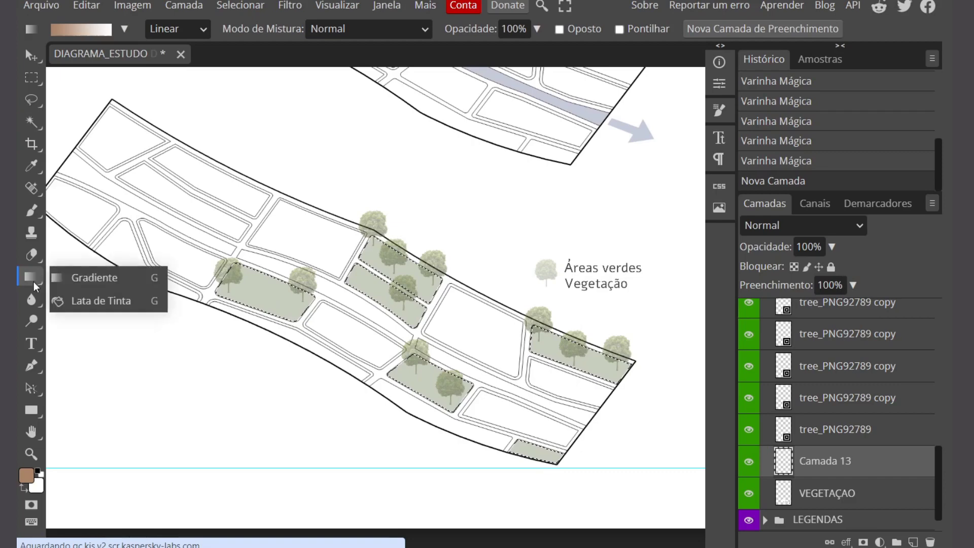
pyautogui.click(97, 300)
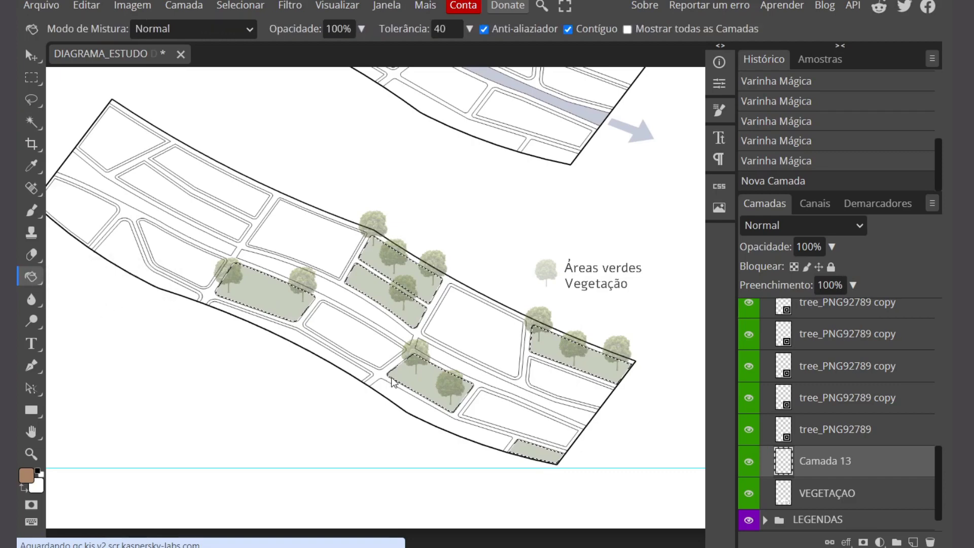
pyautogui.click(418, 377)
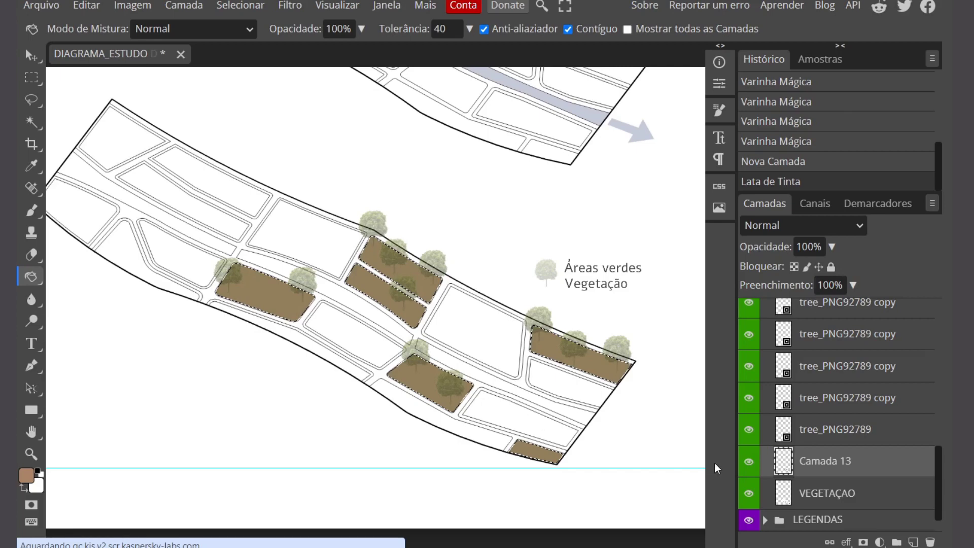
# Undo the brown fill of the green areas and clear the selection
pyautogui.hotkey('ctrl', 'z')
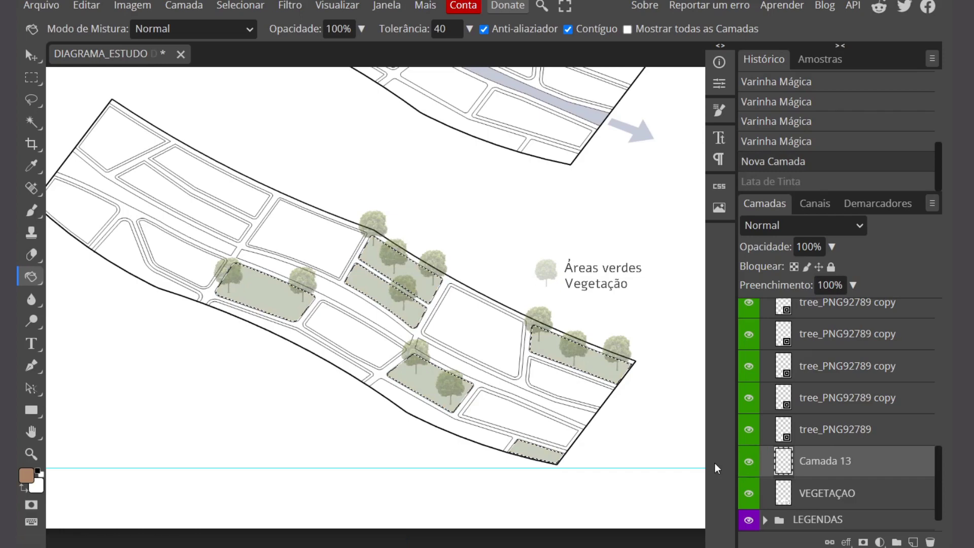
pyautogui.hotkey('ctrl', 'd')
# Examine the main roads and hydrography diagrams, down to the Rio Central legend and the arrow at the river's end
pyautogui.press('z')
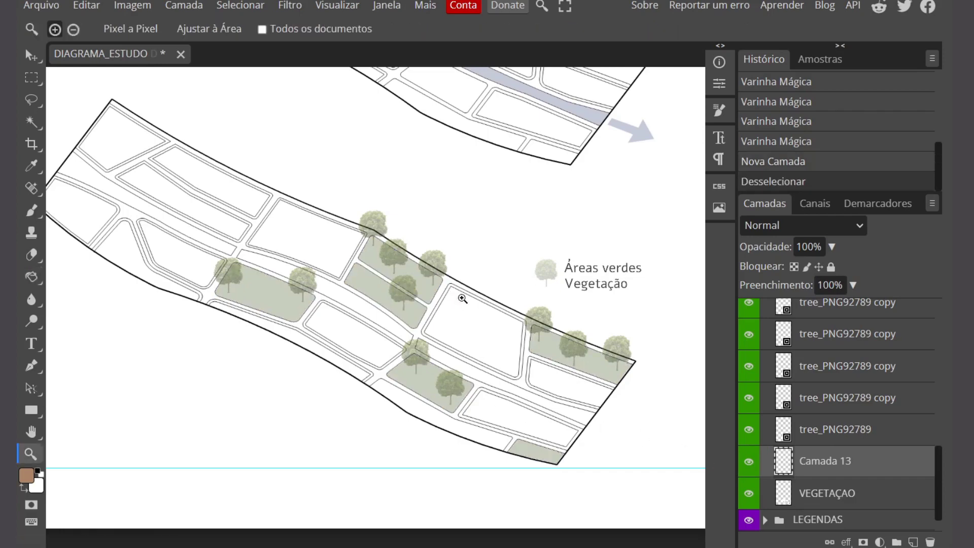
pyautogui.keyDown('alt'); pyautogui.click(505, 426); pyautogui.keyUp('alt')
pyautogui.scroll(-5, 505, 425)
pyautogui.scroll(2, 481, 100)
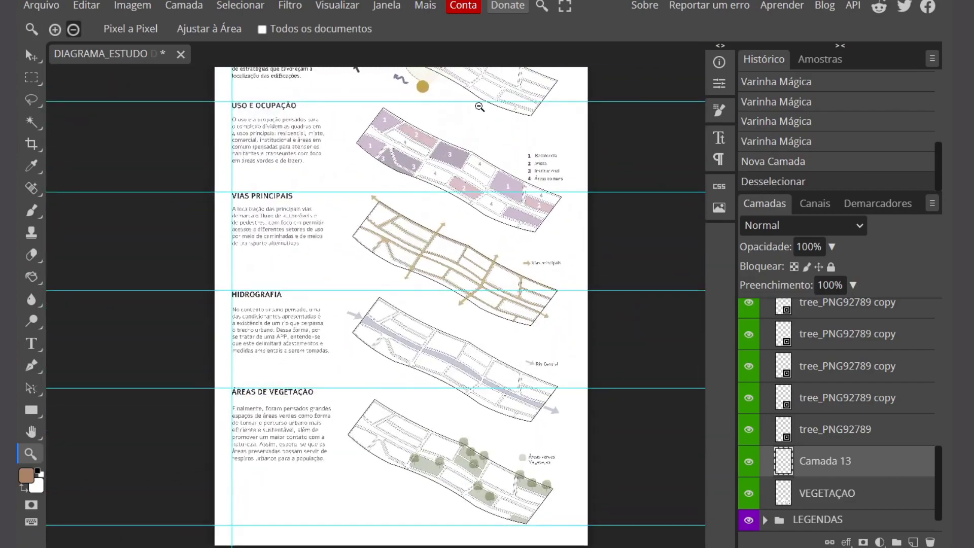
pyautogui.scroll(8, 553, 412)
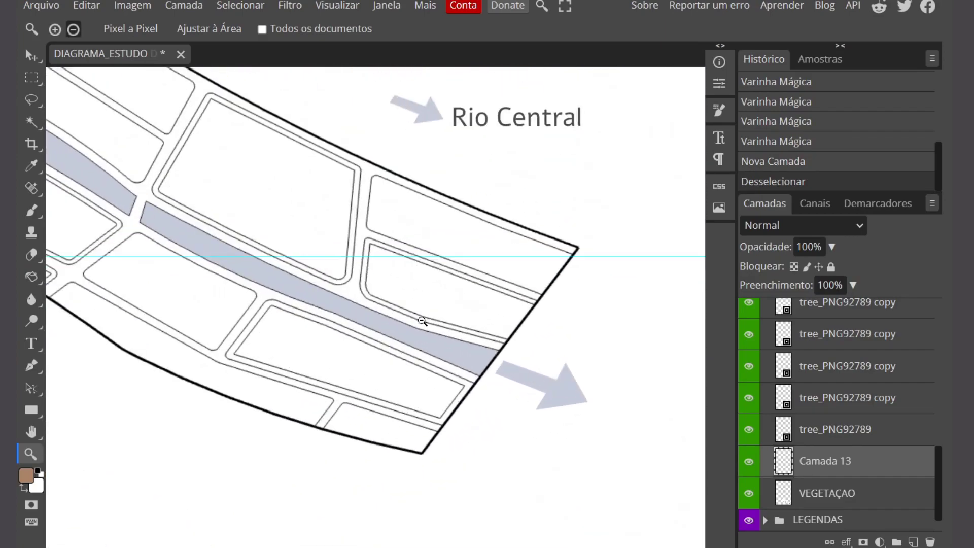
pyautogui.scroll(-6, 565, 416)
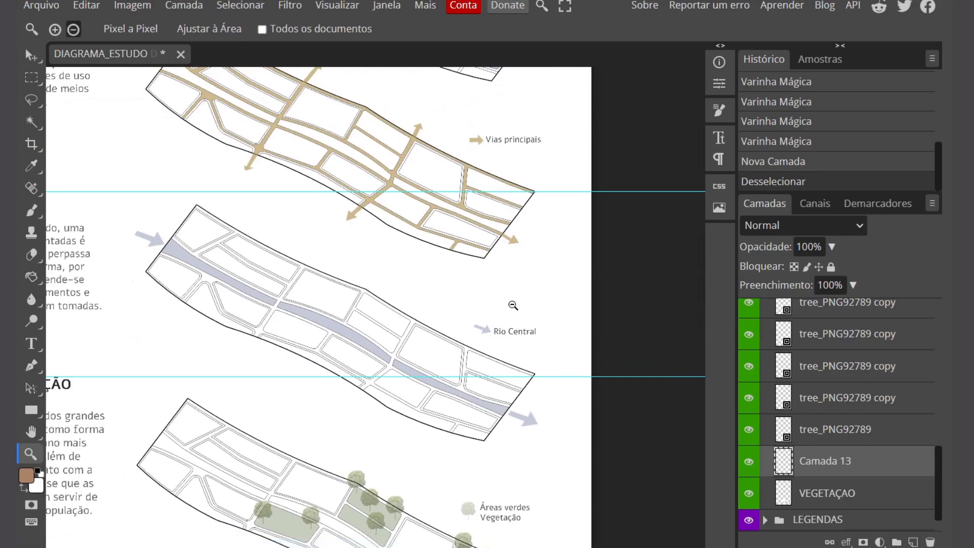
pyautogui.scroll(-1, 224, 130)
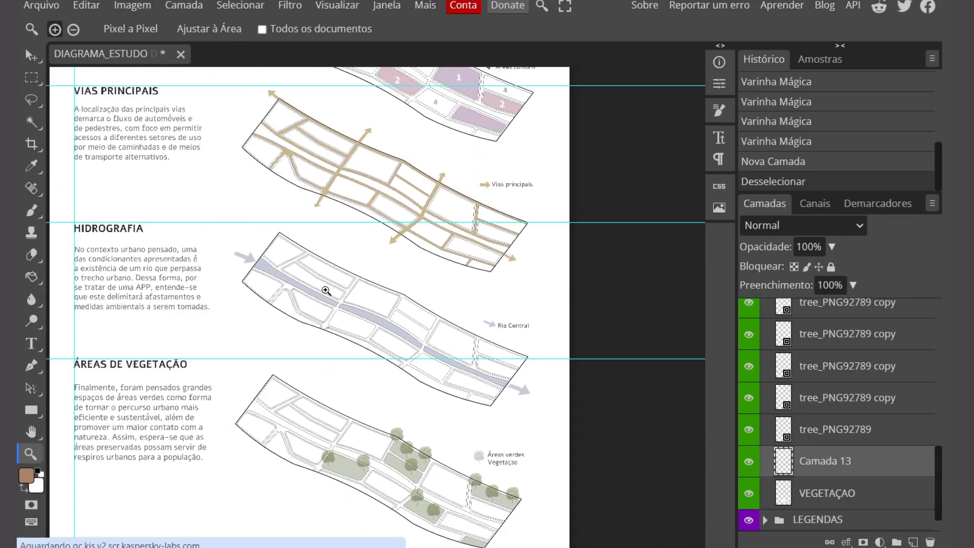
pyautogui.scroll(-1, 318, 347)
pyautogui.scroll(4, 273, 178)
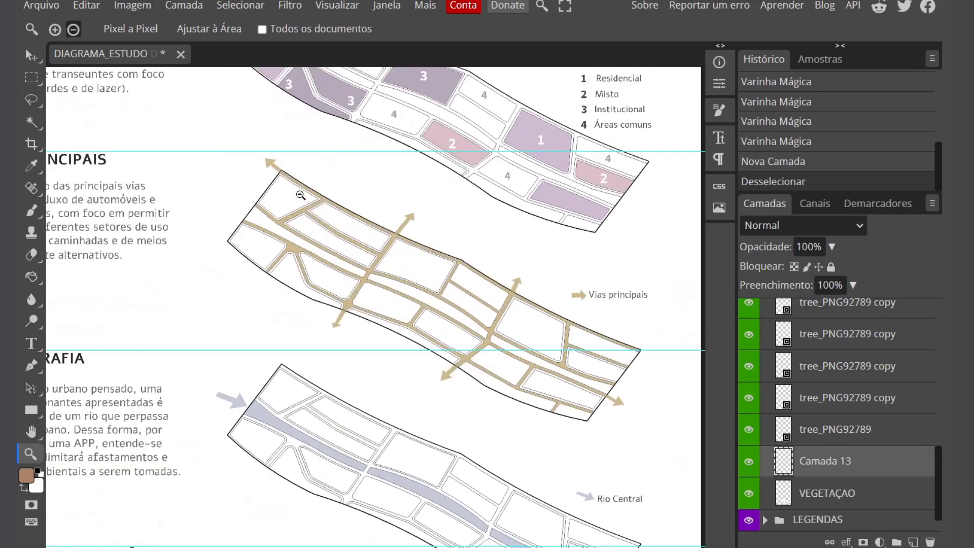
pyautogui.scroll(-1, 413, 230)
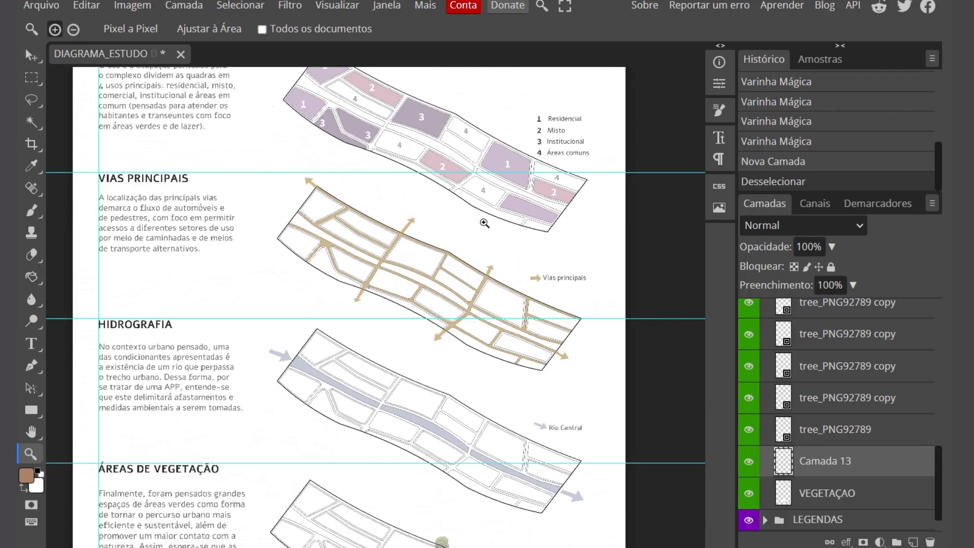
pyautogui.scroll(5, 543, 432)
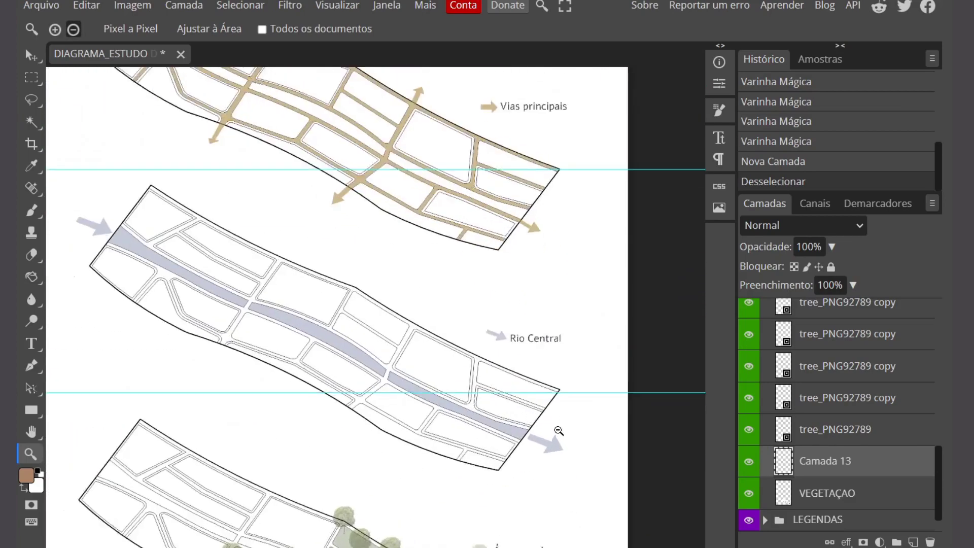
pyautogui.scroll(1, 485, 309)
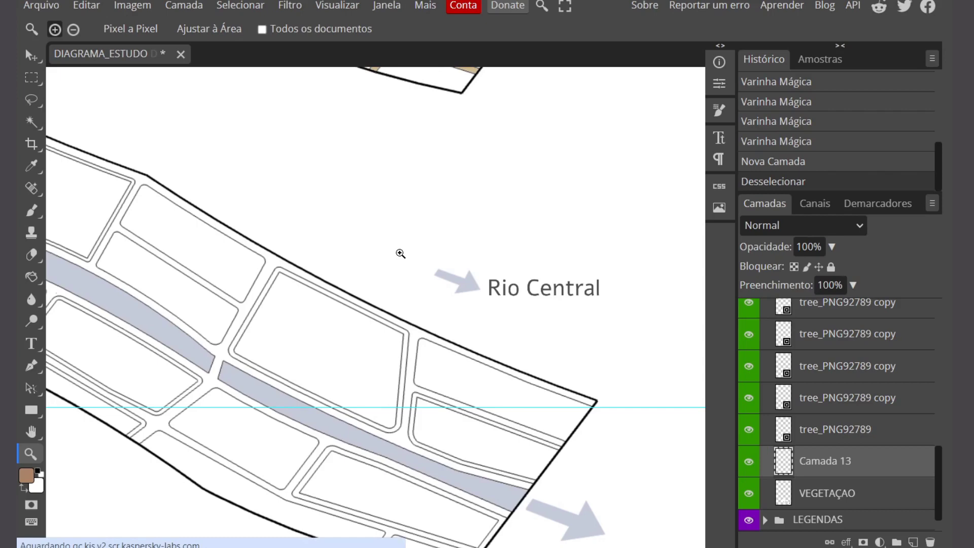
pyautogui.scroll(-3, 362, 264)
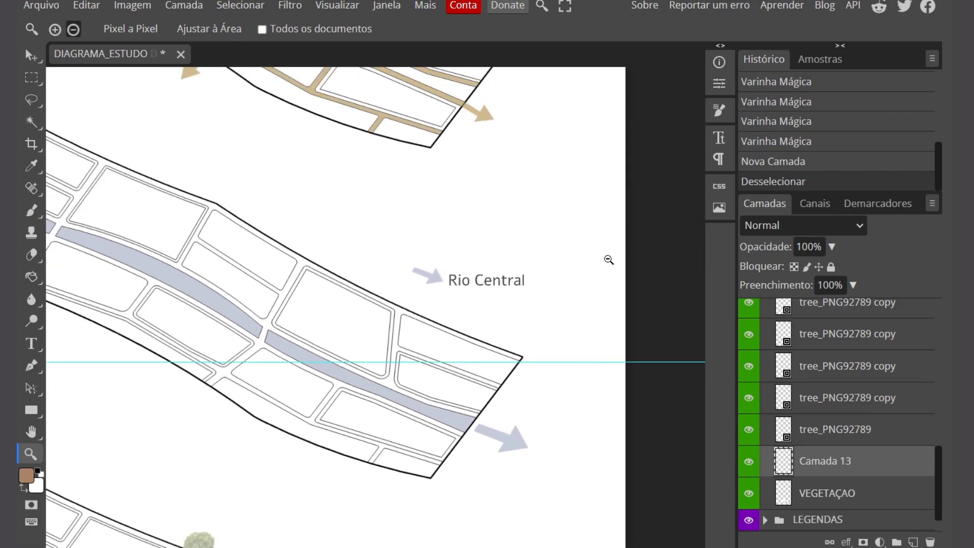
pyautogui.scroll(-2, 601, 356)
pyautogui.scroll(5, 611, 381)
pyautogui.scroll(2, 456, 441)
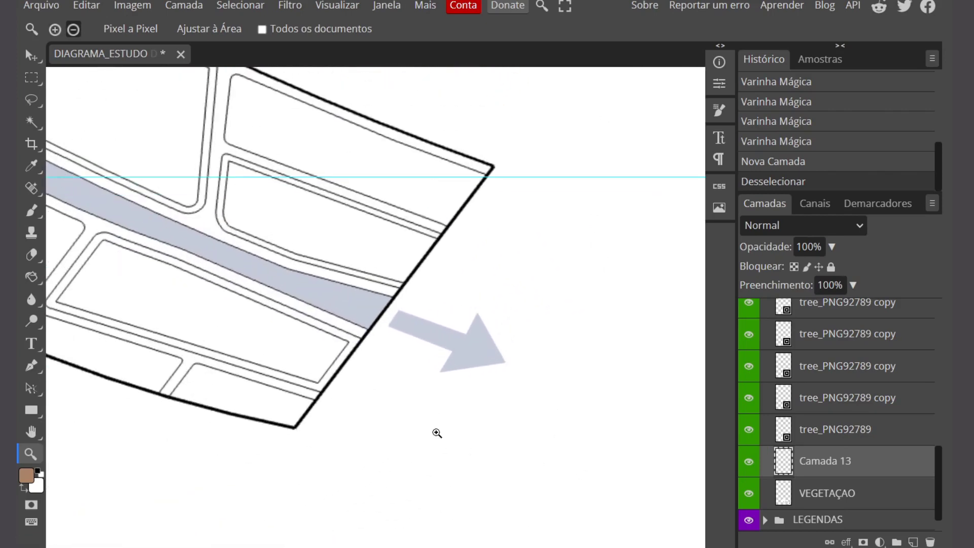
# Outline an arrow-shaped selection with the Polygonal Lasso just above the arrow at the river's end in the hydrography diagram
pyautogui.click(34, 99)
pyautogui.click(79, 123)
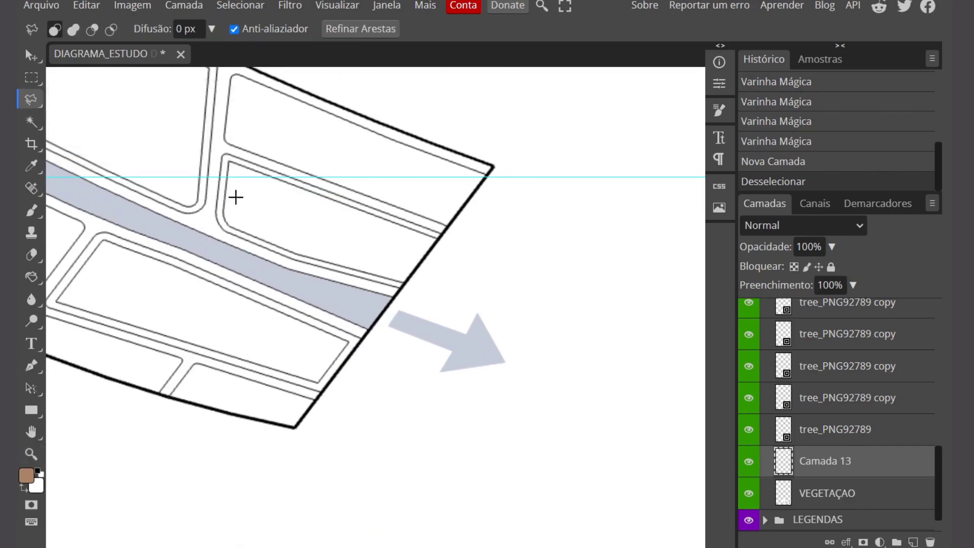
pyautogui.click(462, 265)
pyautogui.click(518, 282)
pyautogui.click(531, 260)
pyautogui.click(552, 305)
pyautogui.click(508, 323)
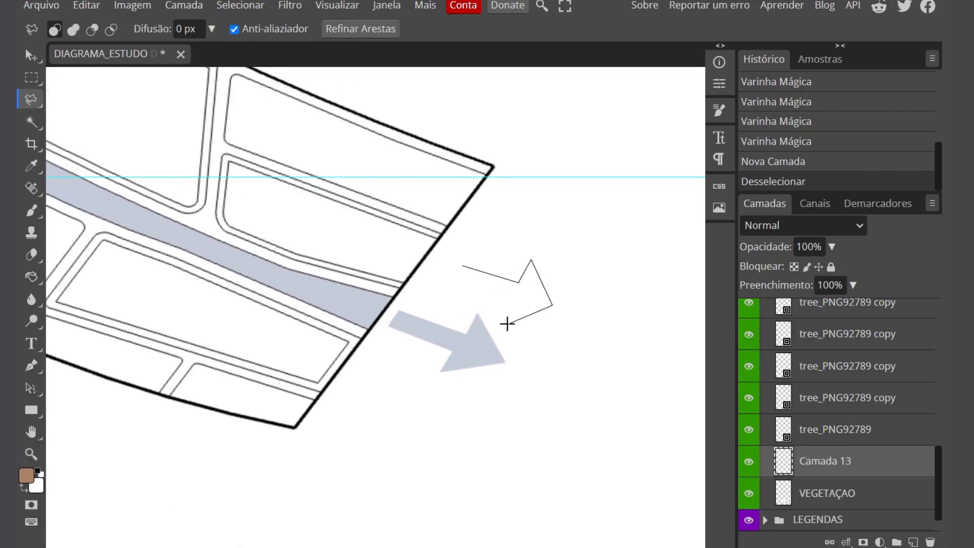
pyautogui.click(516, 297)
pyautogui.click(452, 283)
pyautogui.click(461, 265)
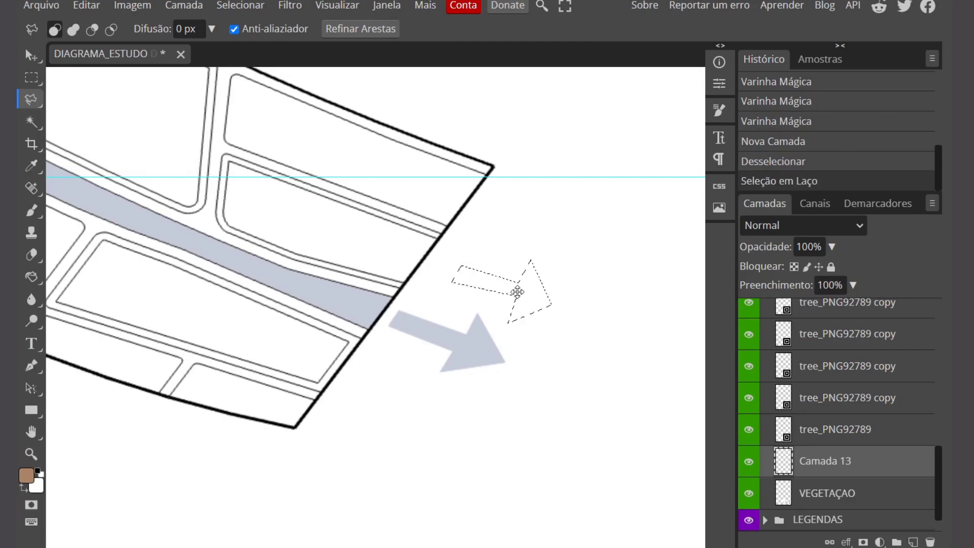
# Try filling the arrow selection with the brown foreground colour, then undo the fill and deselect
pyautogui.press('g')
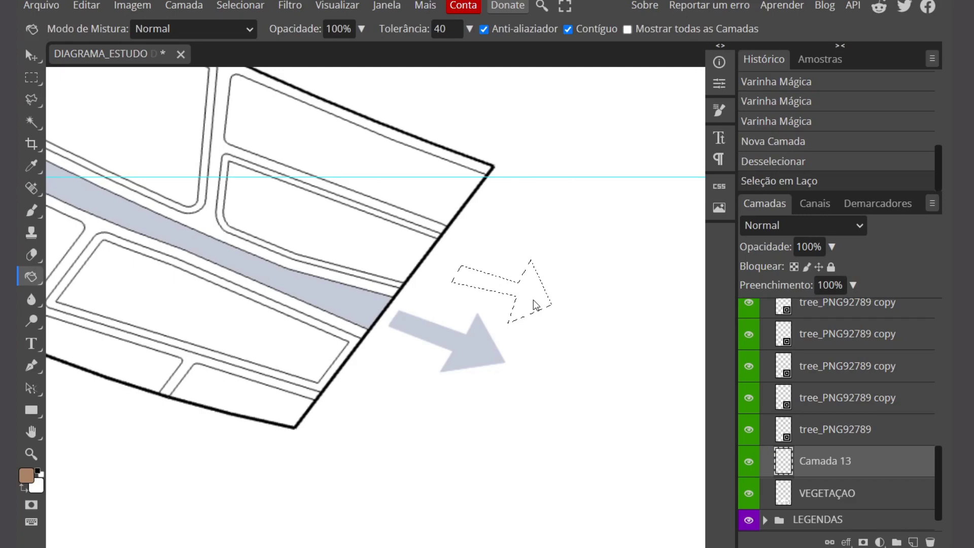
pyautogui.click(534, 304)
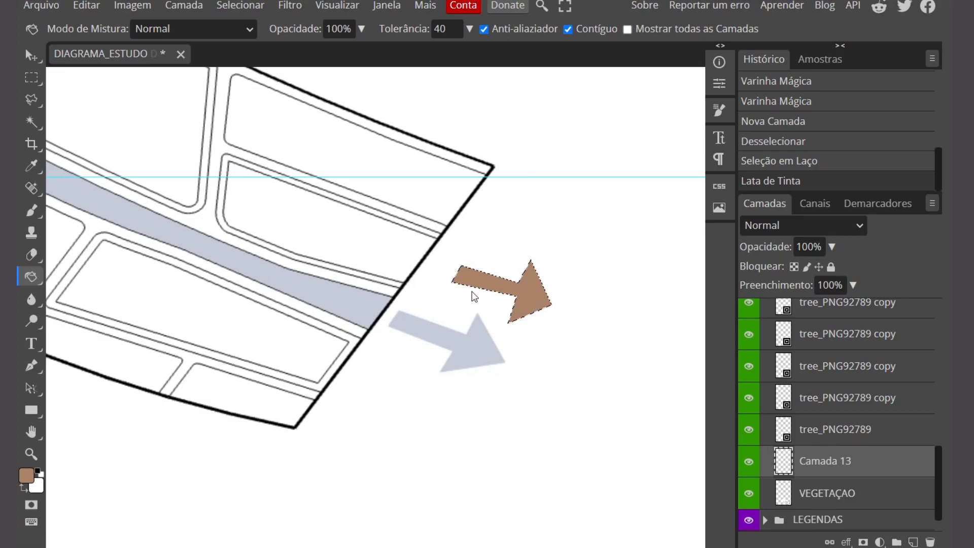
pyautogui.hotkey('ctrl', 'z')
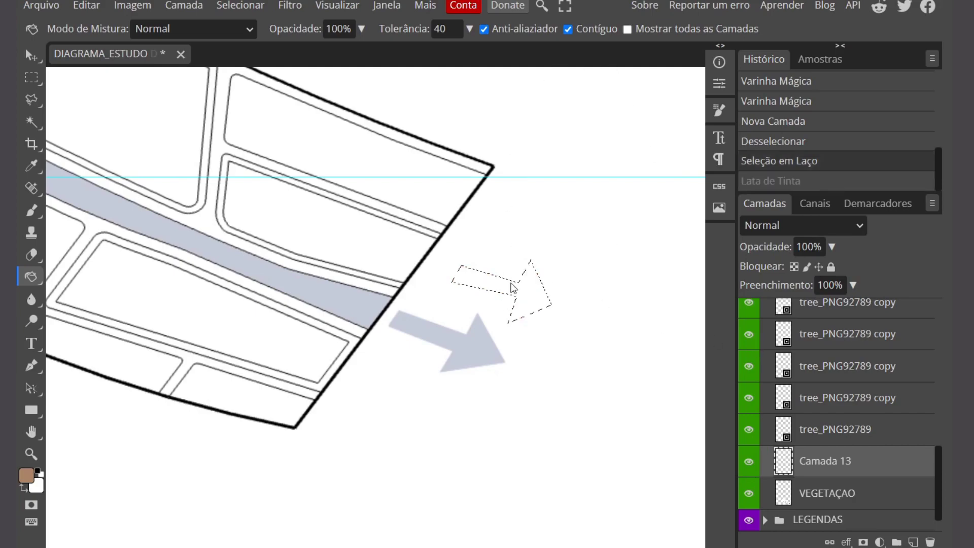
pyautogui.hotkey('ctrl', 'd')
# Examine the sheet's diagrams again, from vegetation and hydrography up to use and occupation and the main roads
pyautogui.press('z')
pyautogui.keyDown('alt'); pyautogui.click(513, 387); pyautogui.keyUp('alt')
pyautogui.scroll(-8, 510, 389)
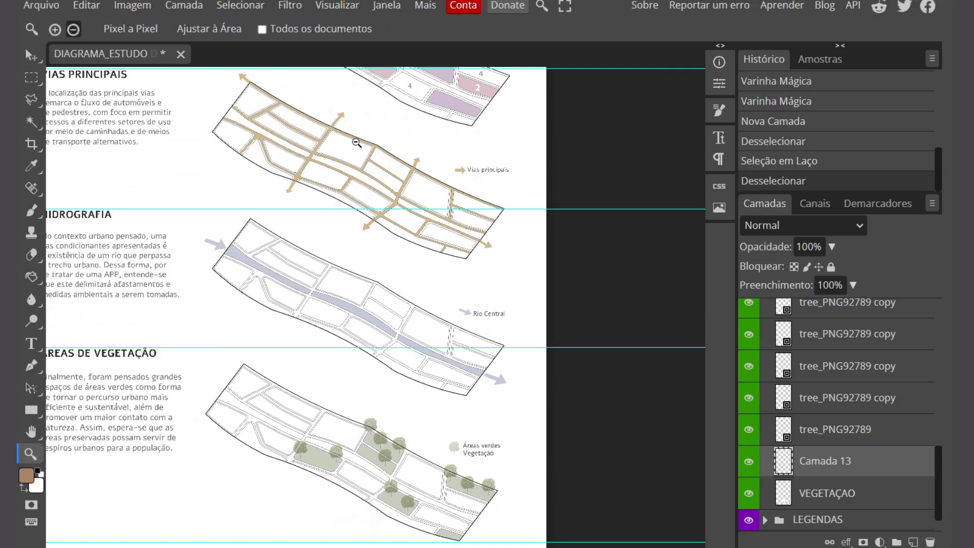
pyautogui.scroll(6, 296, 385)
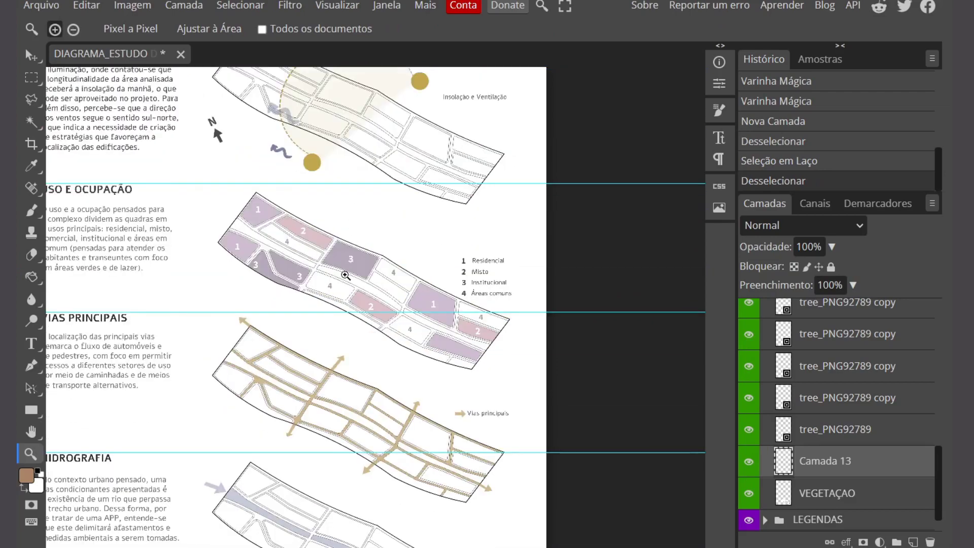
pyautogui.scroll(3, 393, 308)
pyautogui.scroll(-2, 450, 344)
pyautogui.scroll(2, 359, 251)
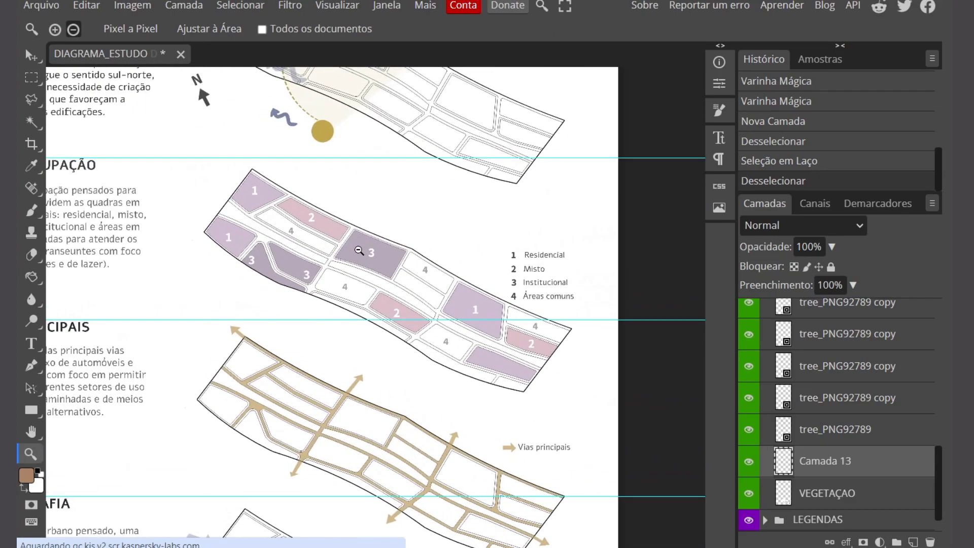
pyautogui.scroll(-1, 369, 297)
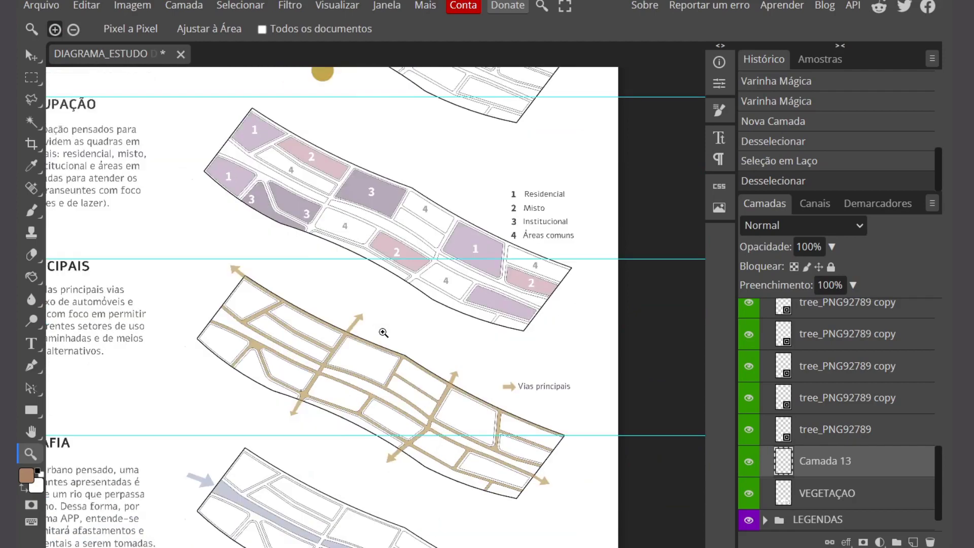
# Examine the main roads and hydrography diagrams down to the vegetation diagram's green areas, trees and legend
pyautogui.scroll(-3, 424, 178)
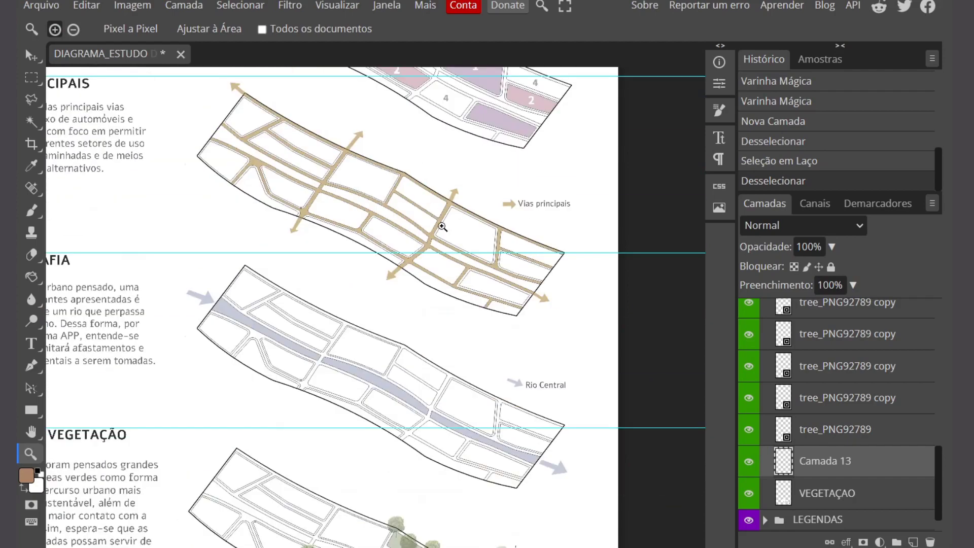
pyautogui.scroll(-2, 442, 227)
pyautogui.scroll(-2, 440, 269)
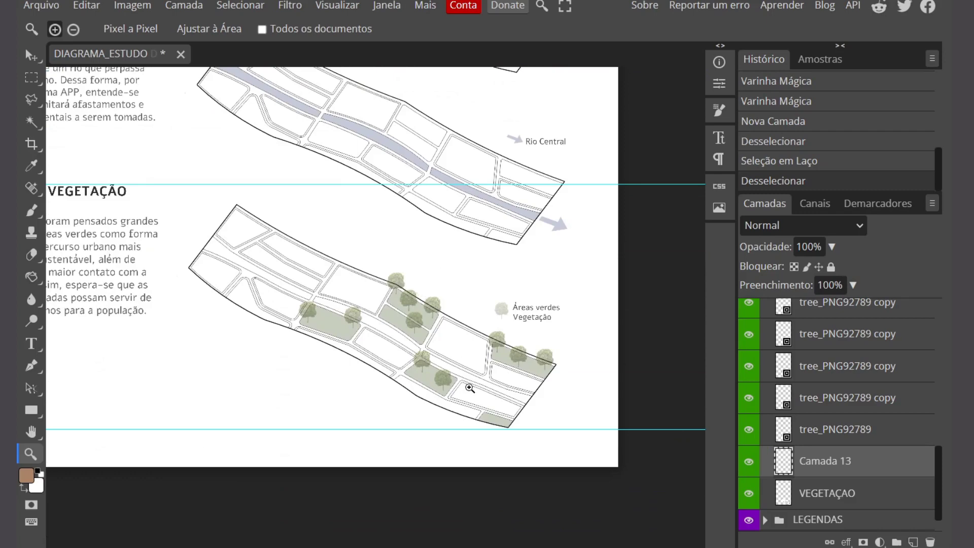
pyautogui.scroll(1, 470, 385)
pyautogui.scroll(3, 470, 384)
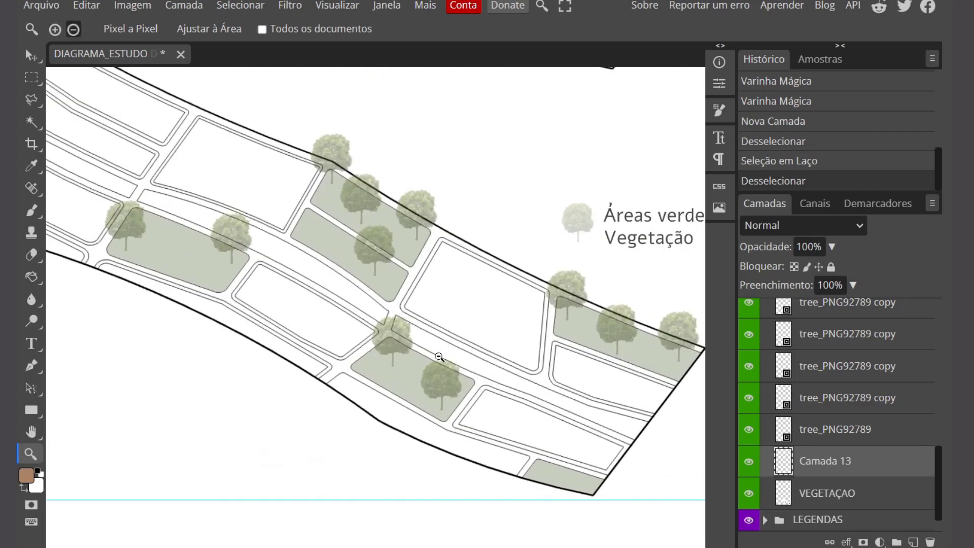
pyautogui.scroll(-2, 448, 352)
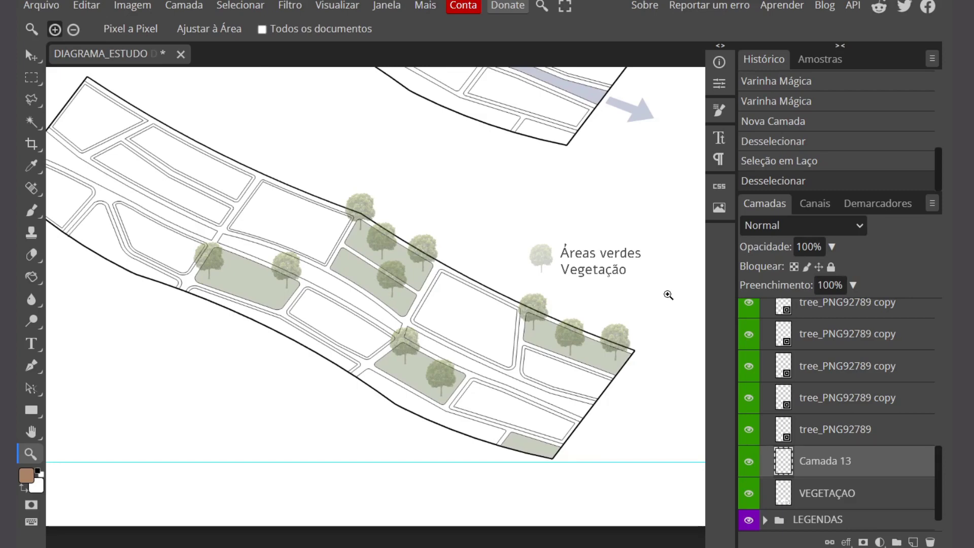
pyautogui.keyDown('alt'); pyautogui.click(471, 398); pyautogui.keyUp('alt')
pyautogui.scroll(3, 441, 292)
pyautogui.scroll(-2, 365, 346)
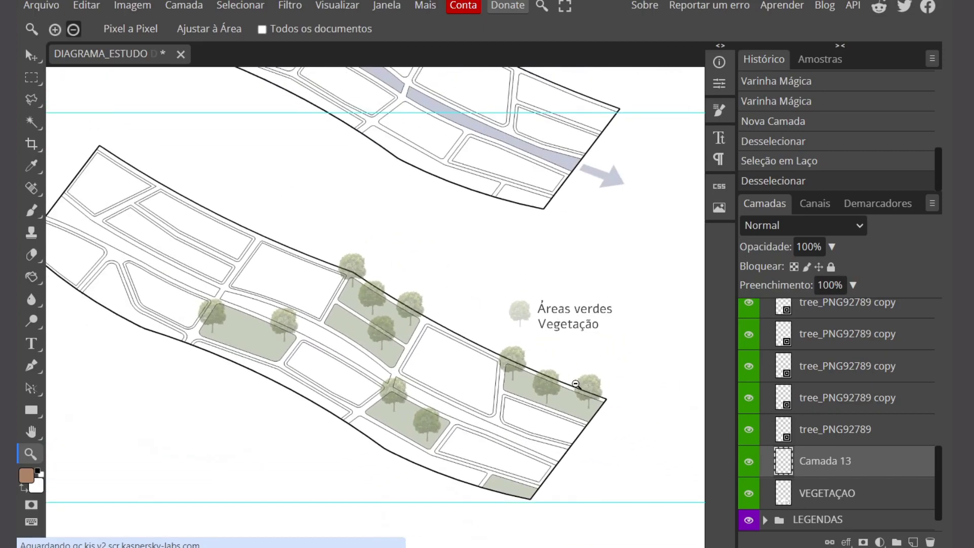
pyautogui.scroll(3, 508, 343)
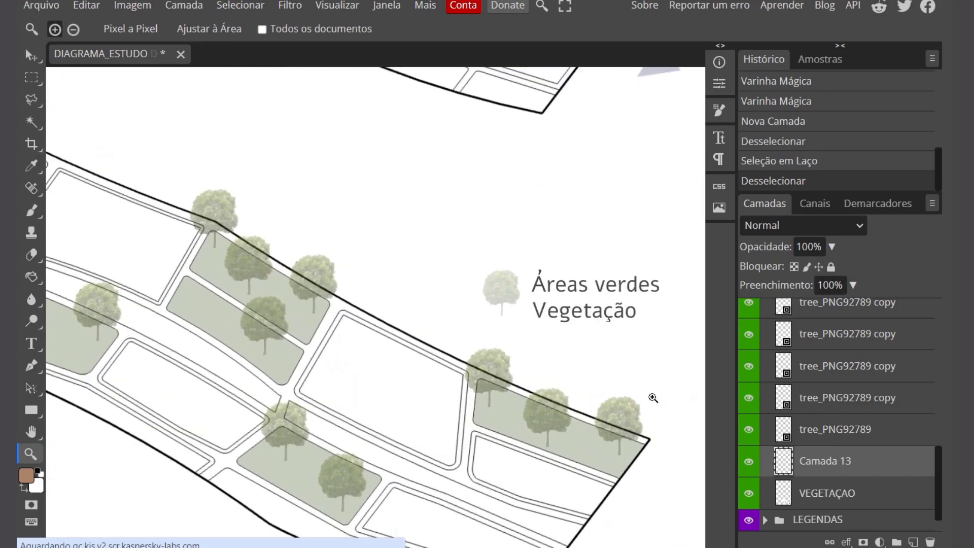
# Hide and show the tree_PNG92789 layer, and try enlarging its tree proportionally to 49.51% in Free Transform
pyautogui.click(822, 428)
pyautogui.click(749, 430)
pyautogui.click(749, 430)
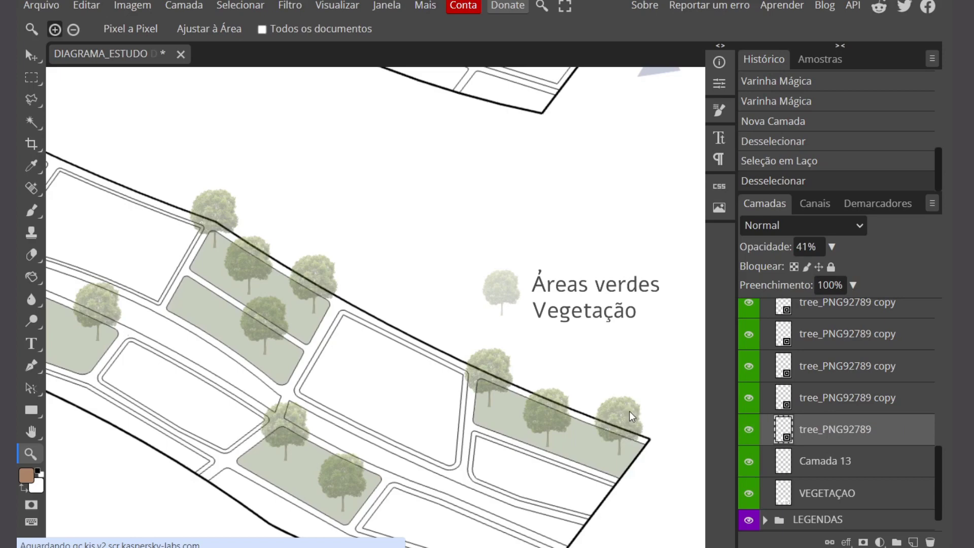
pyautogui.hotkey('ctrl', 'alt', 't')
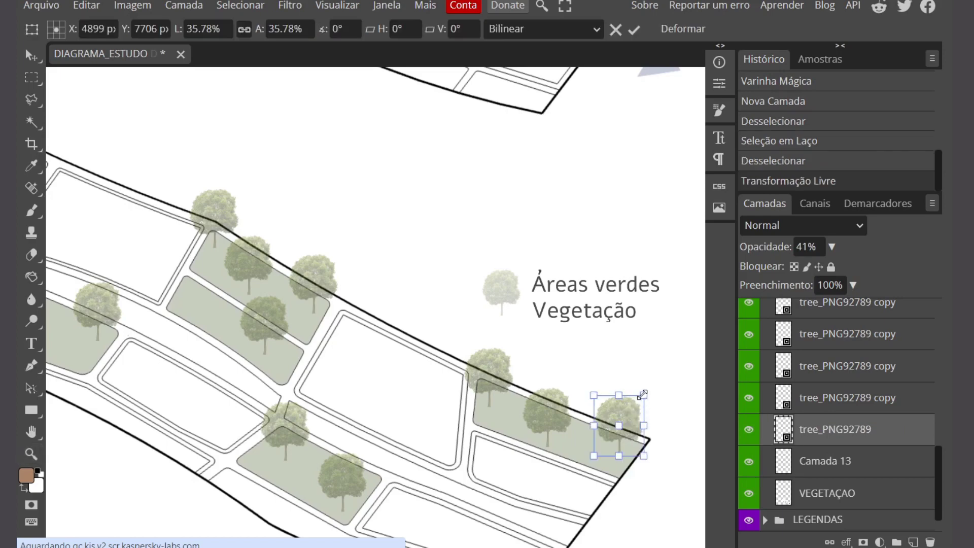
pyautogui.moveTo(643, 395); pyautogui.dragTo(665, 377)
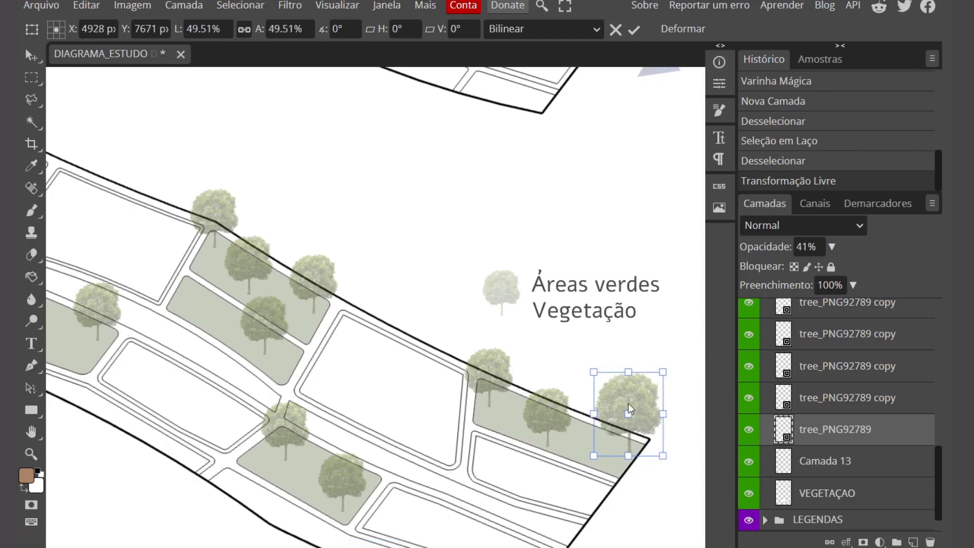
pyautogui.press('Return')
pyautogui.scroll(-2, 451, 442)
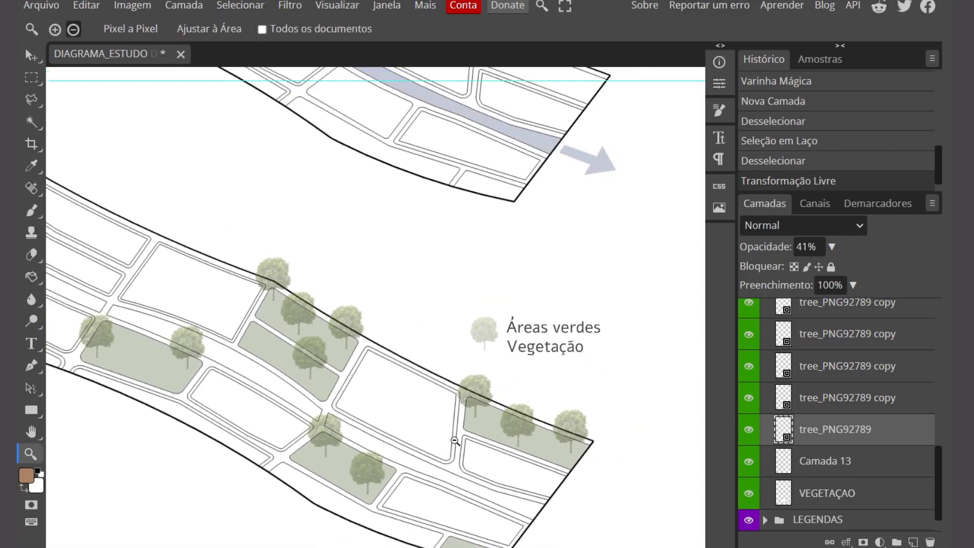
# Show the opacity slider of the tree_PNG92789 layer
pyautogui.scroll(2, 573, 441)
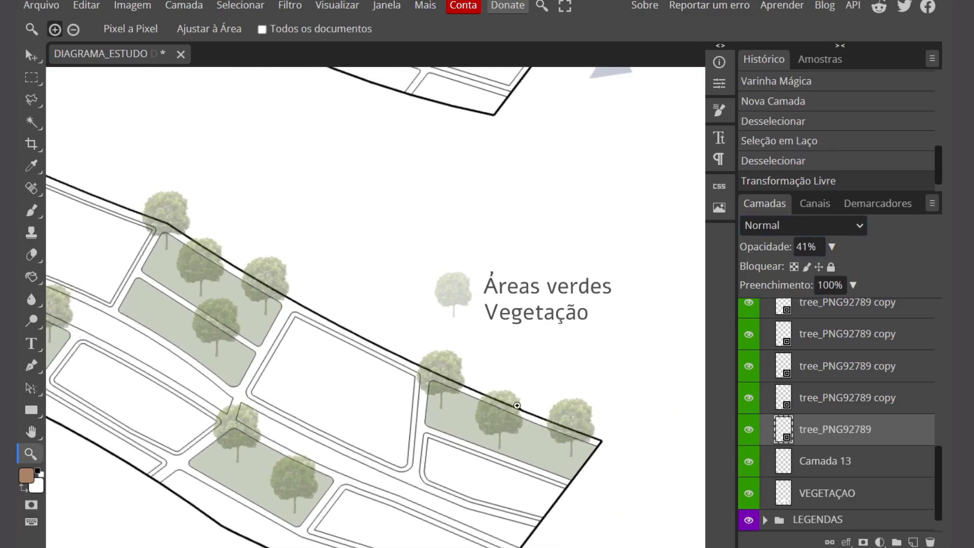
pyautogui.keyDown('alt'); pyautogui.click(503, 486); pyautogui.keyUp('alt')
pyautogui.click(832, 247)
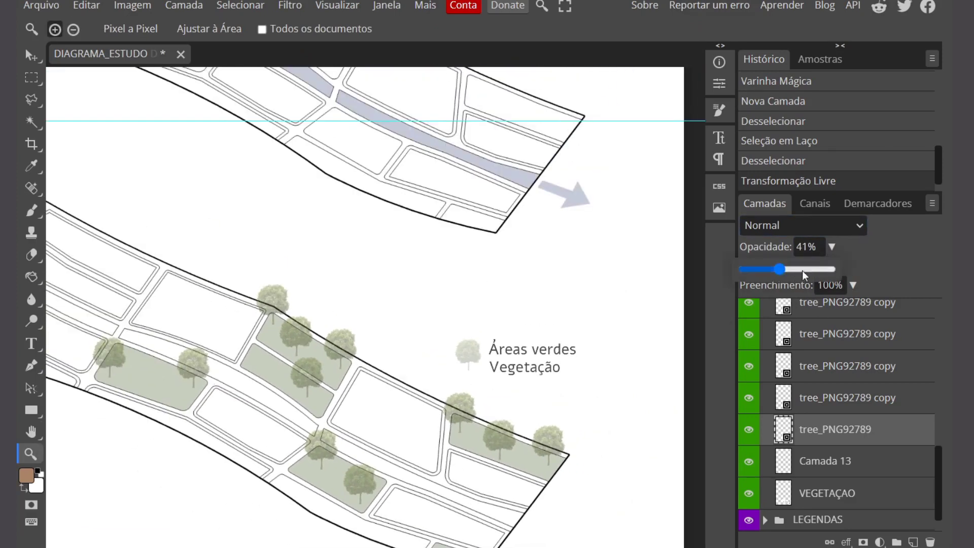
# Review the diagrams on the sheet, up to the numbered blocks and legend of the use and occupation diagram
pyautogui.scroll(-4, 500, 308)
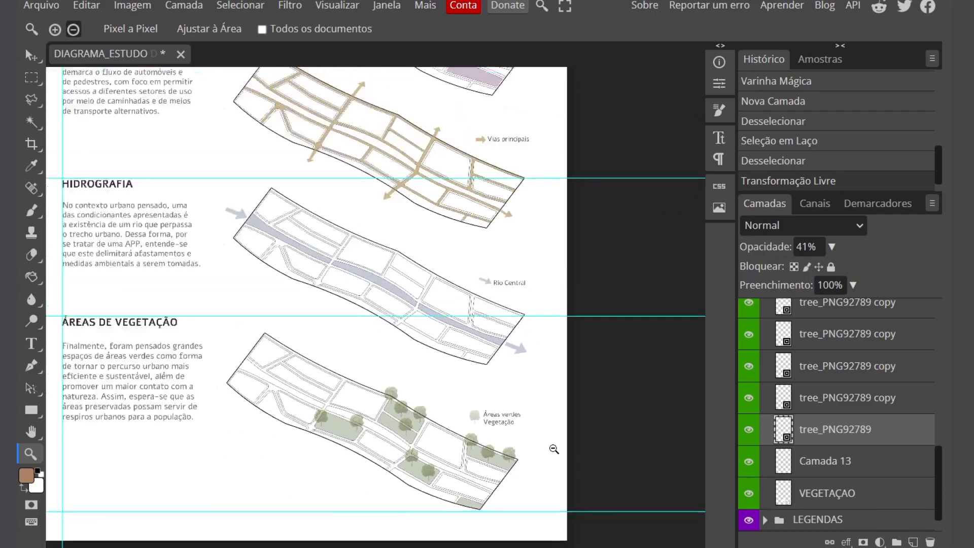
pyautogui.scroll(1, 500, 309)
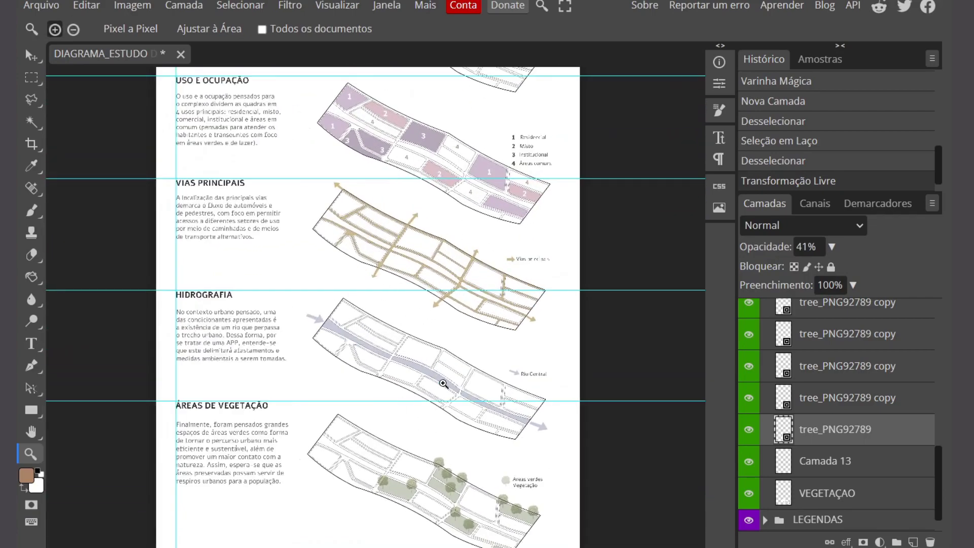
pyautogui.scroll(2, 490, 105)
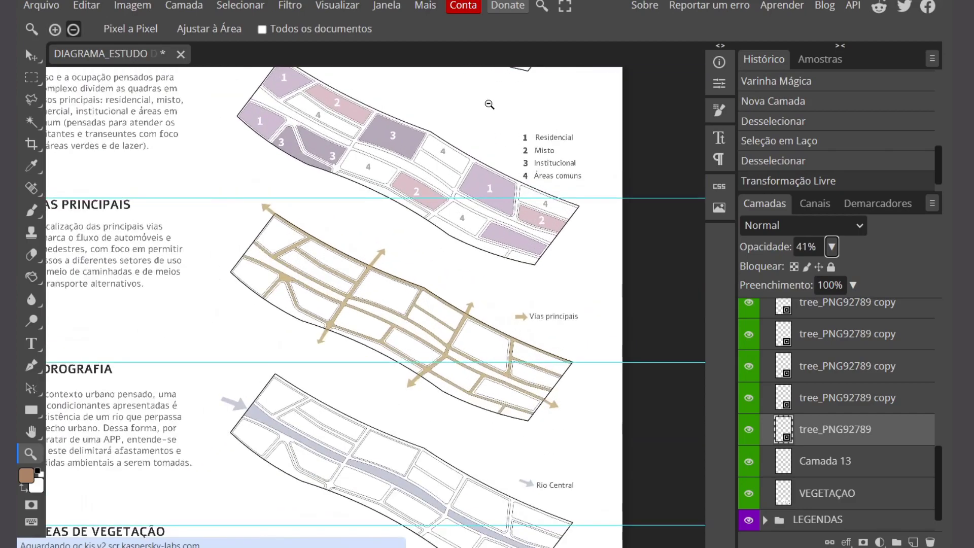
pyautogui.scroll(-2, 489, 104)
pyautogui.scroll(3, 486, 141)
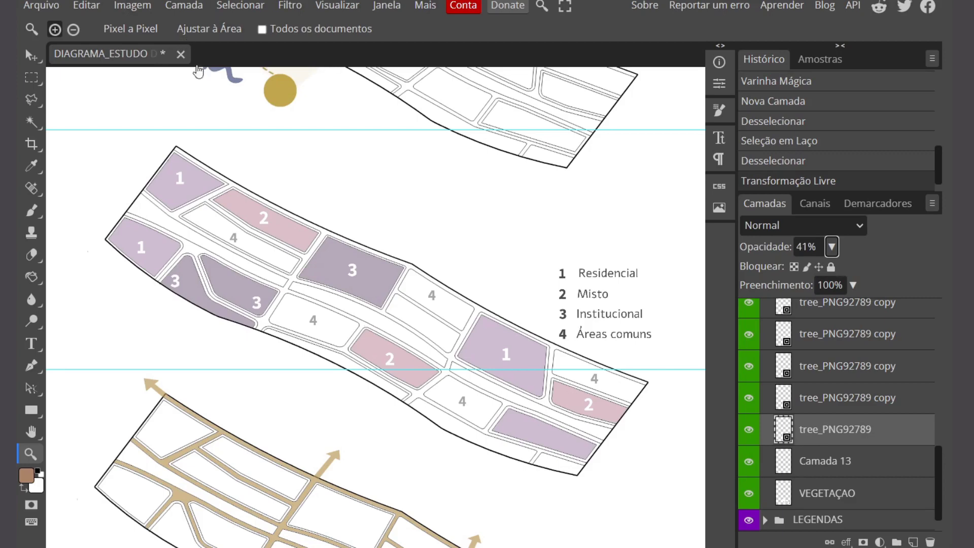
pyautogui.scroll(-1, 51, 338)
pyautogui.click(32, 347)
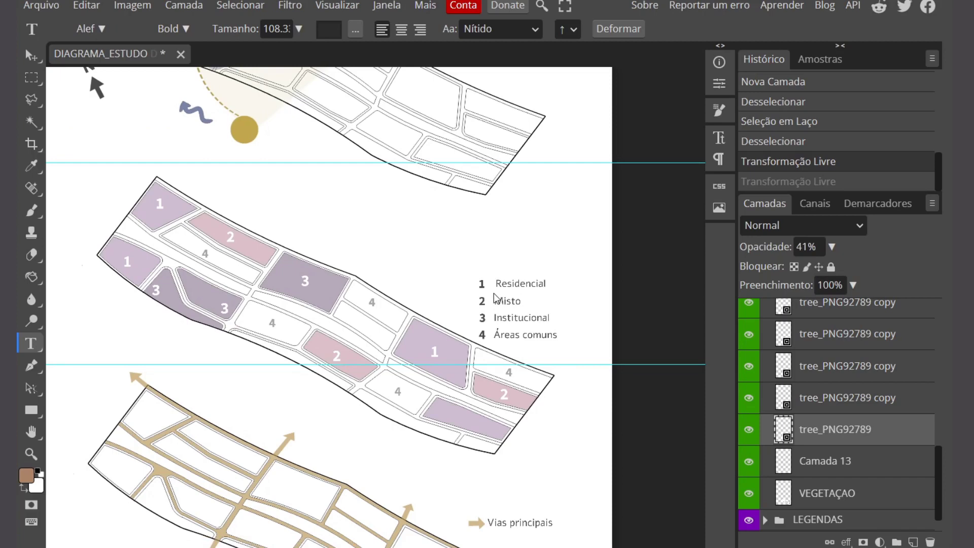
pyautogui.press('z')
pyautogui.click(284, 310)
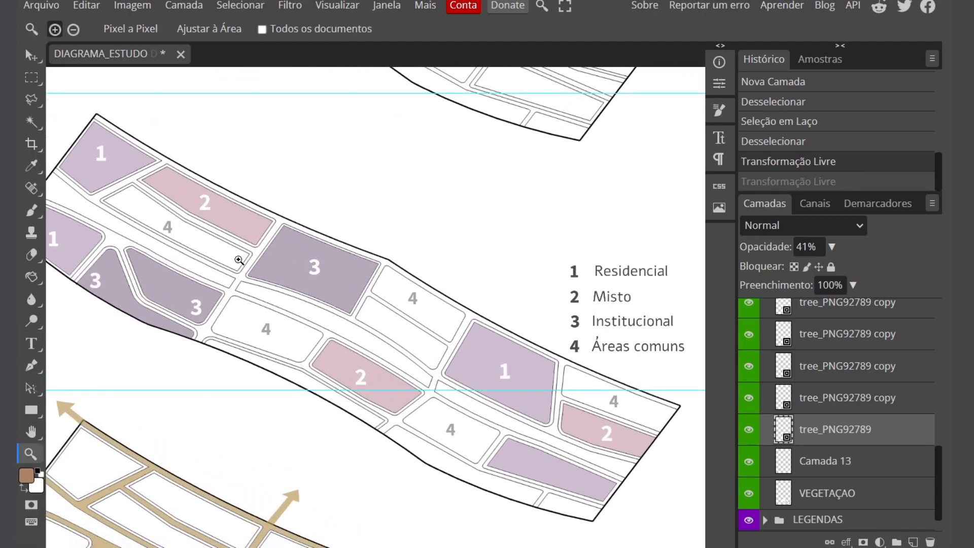
# Duplicate the number 3 label in the large dark purple block, move the copy, and undo the move
pyautogui.press('v')
pyautogui.click(316, 272)
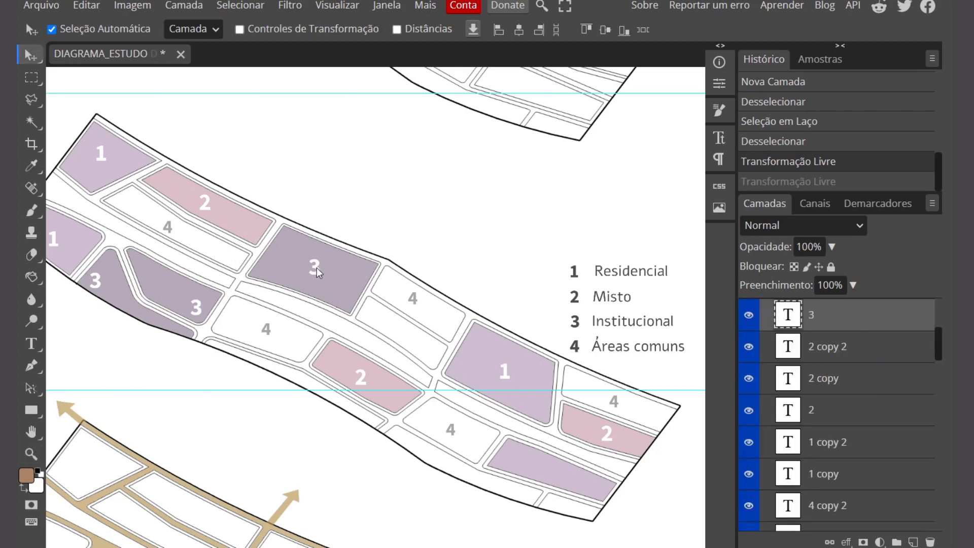
pyautogui.moveTo(316, 273); pyautogui.dragTo(351, 291)
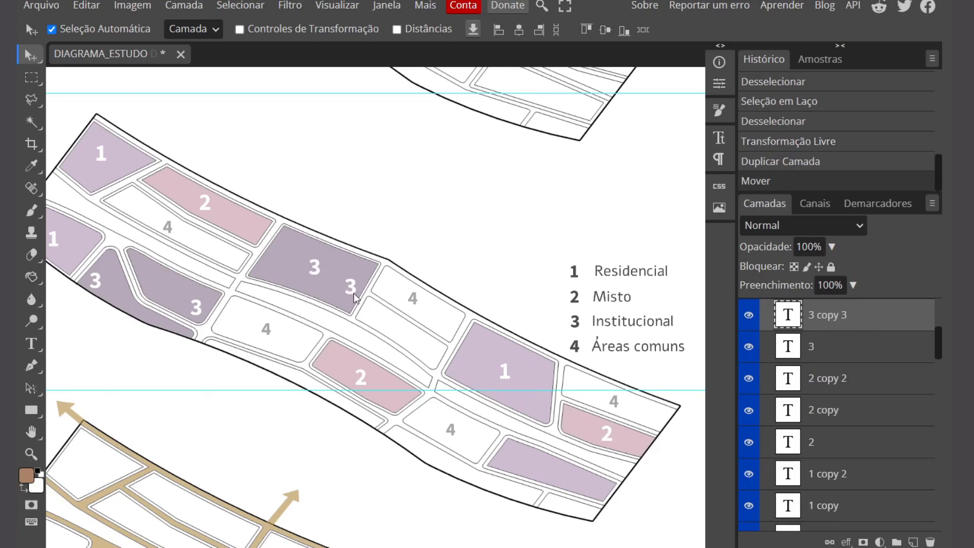
pyautogui.moveTo(357, 287); pyautogui.dragTo(343, 268)
pyautogui.hotkey('ctrl', 'z')
pyautogui.press('z')
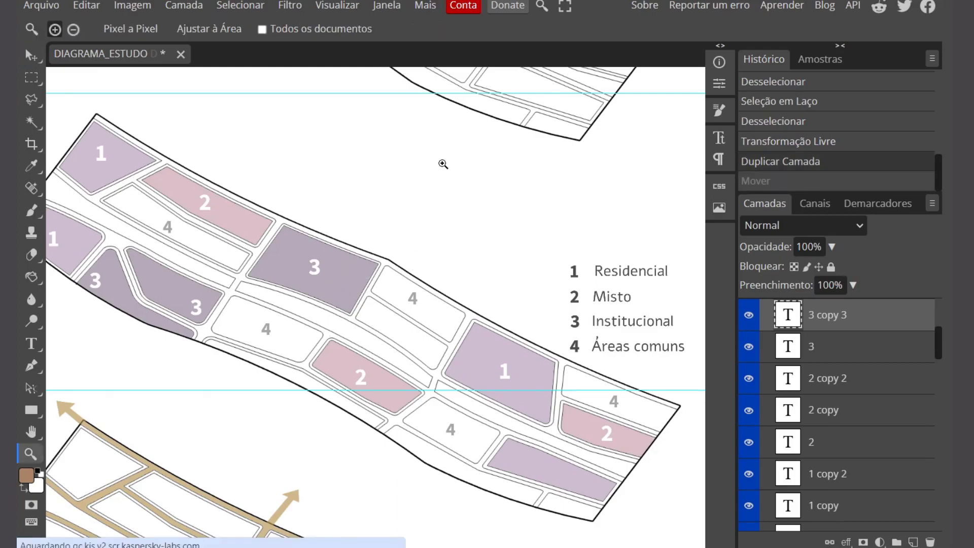
# With the Type tool active, examine the legend texts of the main roads, hydrography, vegetation and use and occupation diagrams
pyautogui.keyDown('alt'); pyautogui.click(402, 227); pyautogui.keyUp('alt')
pyautogui.keyDown('alt'); pyautogui.click(416, 197); pyautogui.keyUp('alt')
pyautogui.click(461, 285)
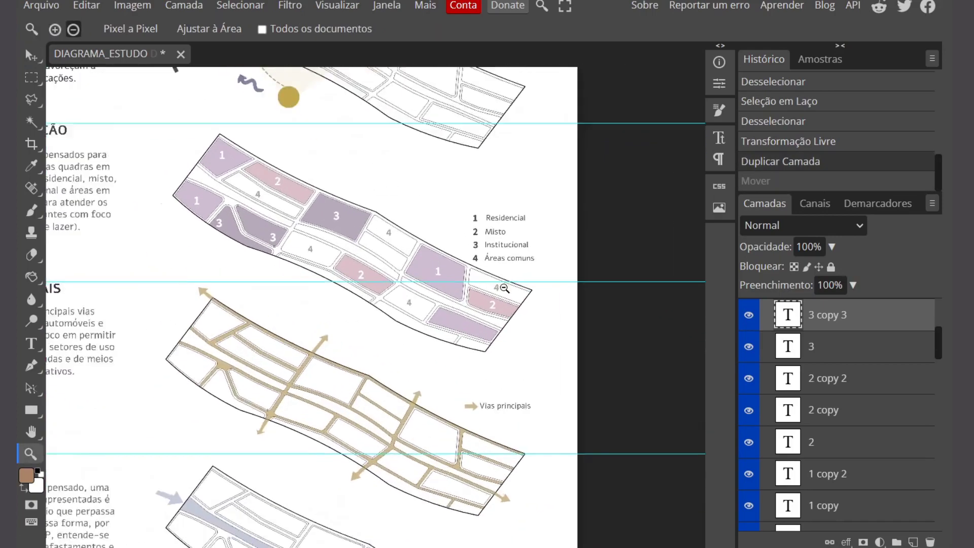
pyautogui.click(31, 347)
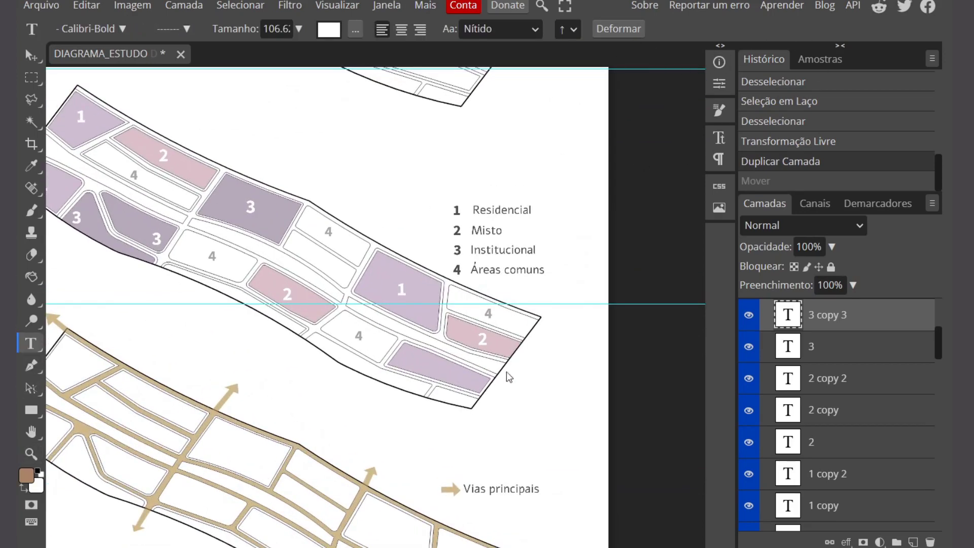
pyautogui.scroll(-3, 507, 373)
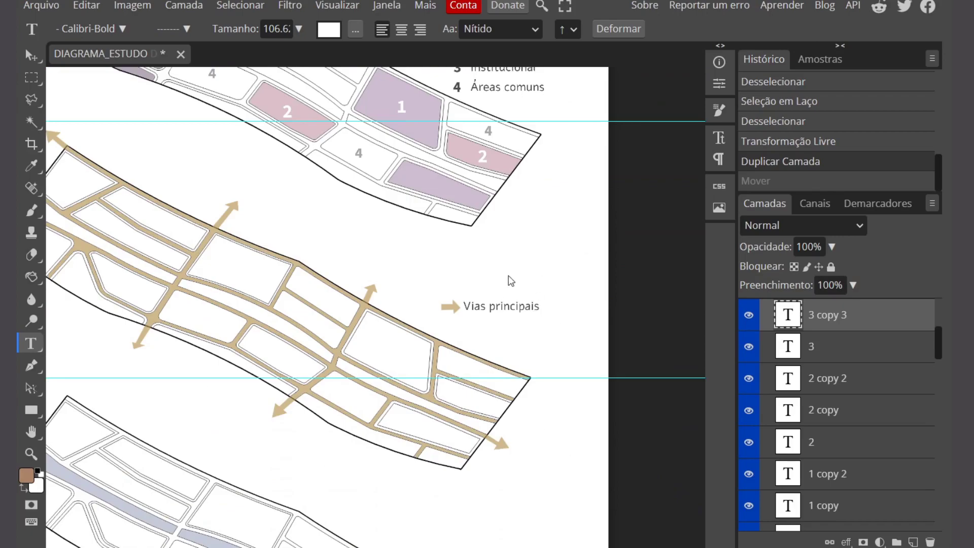
pyautogui.scroll(-4, 508, 277)
pyautogui.scroll(-4, 495, 310)
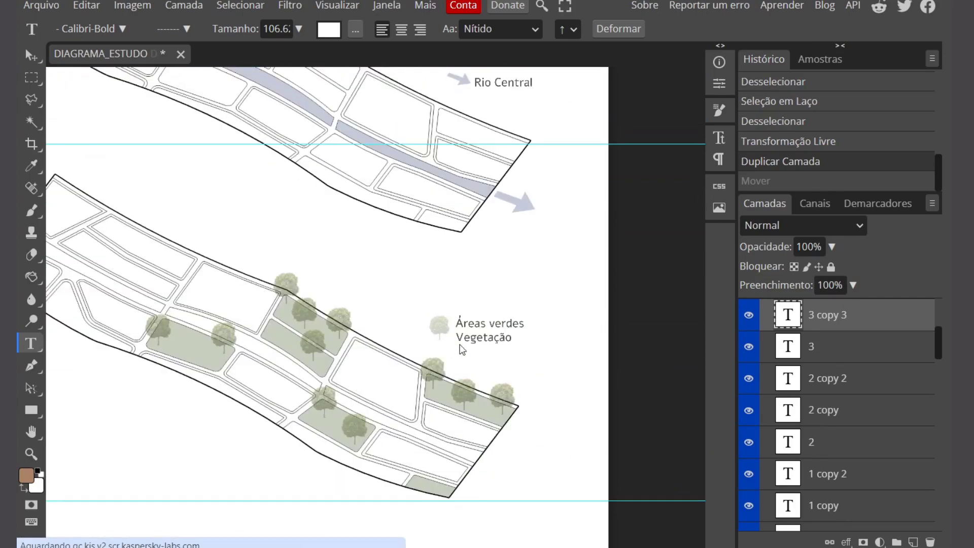
pyautogui.scroll(2, 515, 248)
pyautogui.scroll(14, 514, 249)
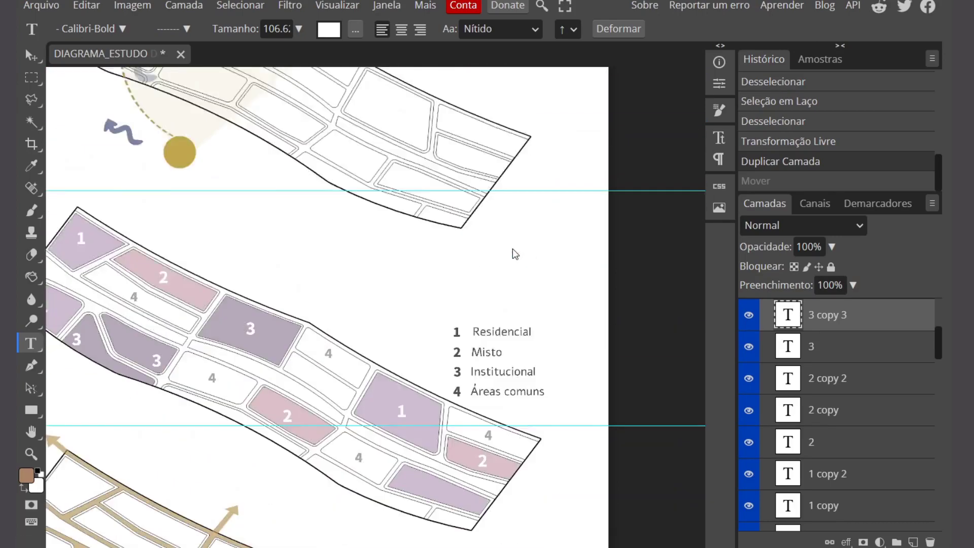
pyautogui.scroll(-5, 455, 311)
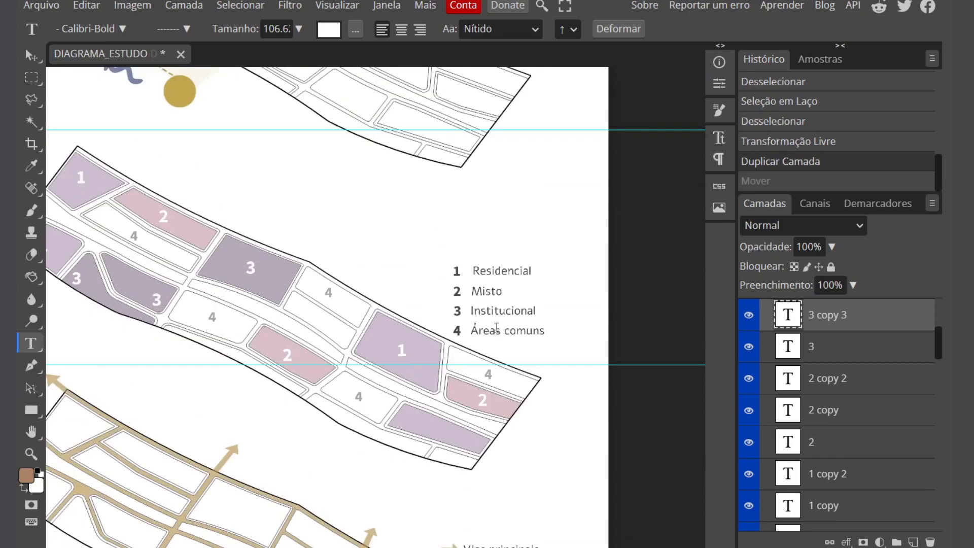
# Select the Residencial legend text, view the list of available fonts, and commit the text with its font kept
pyautogui.click(495, 273)
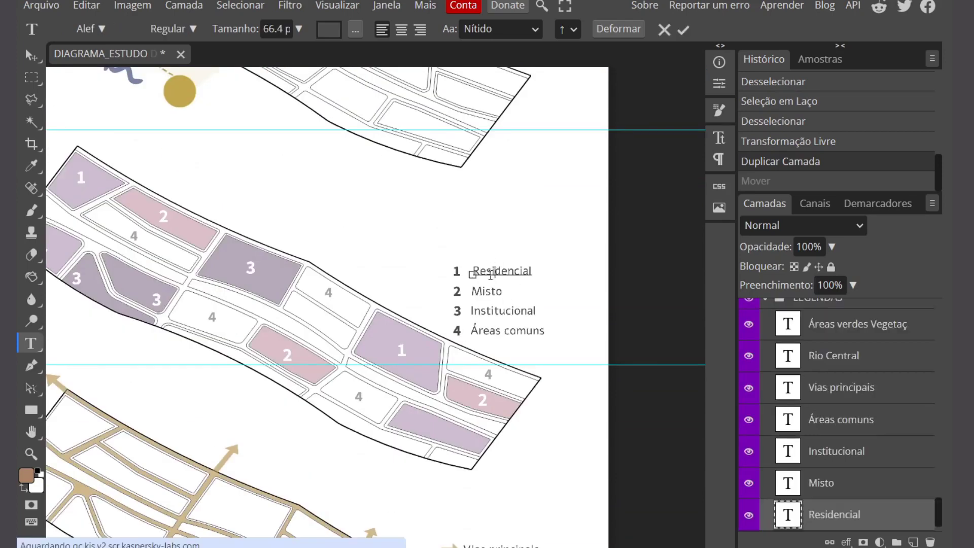
pyautogui.doubleClick(487, 269)
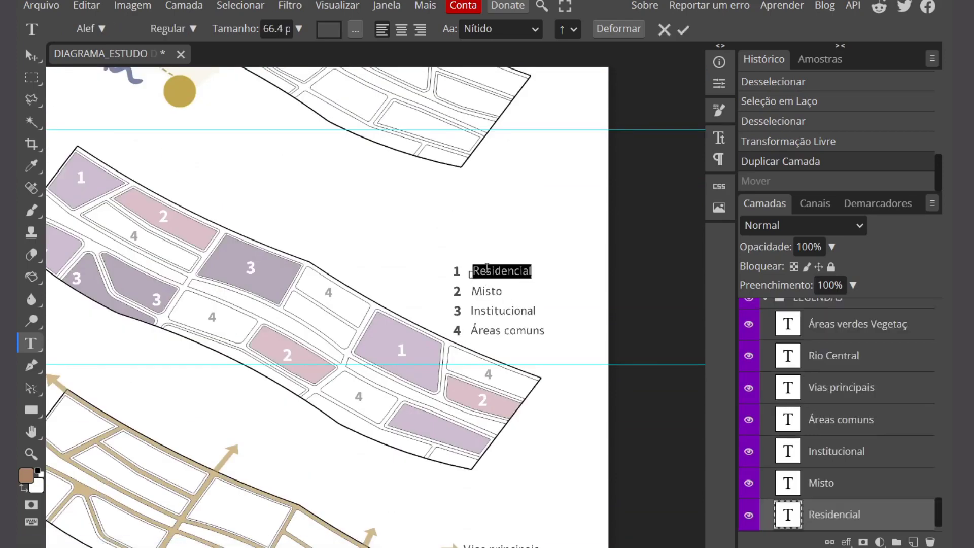
pyautogui.click(100, 29)
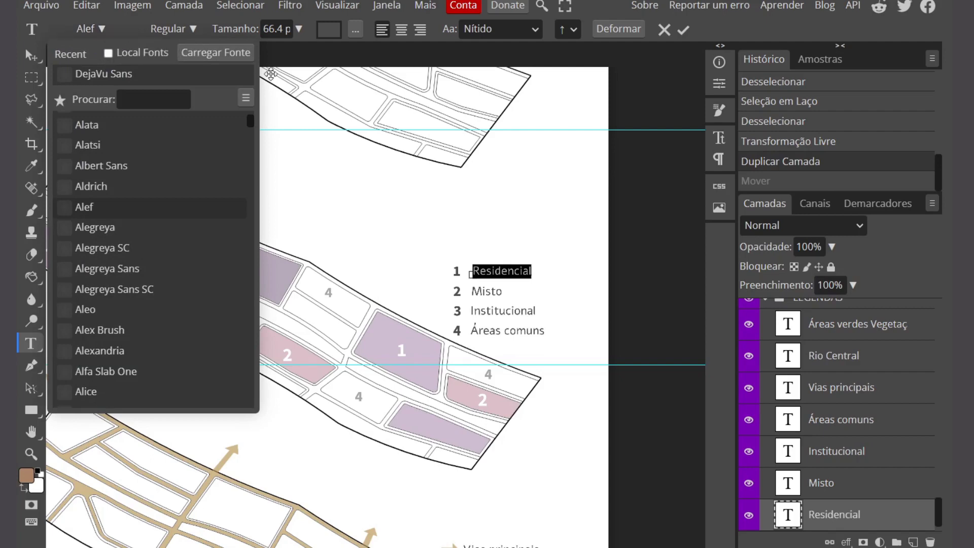
pyautogui.click(102, 29)
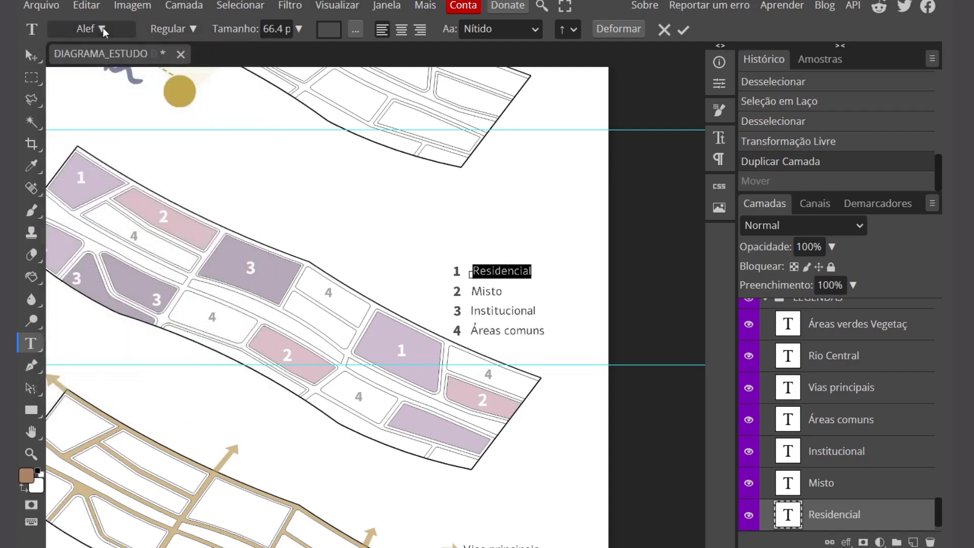
pyautogui.click(683, 30)
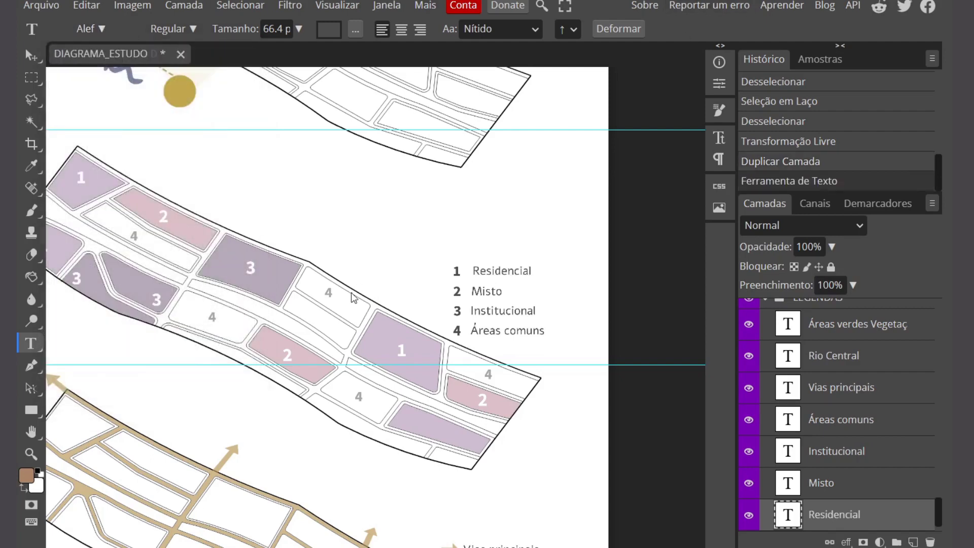
# Examine the whole sheet and the north arrow beside the insolation and ventilation diagram
pyautogui.press('z')
pyautogui.scroll(-5, 480, 202)
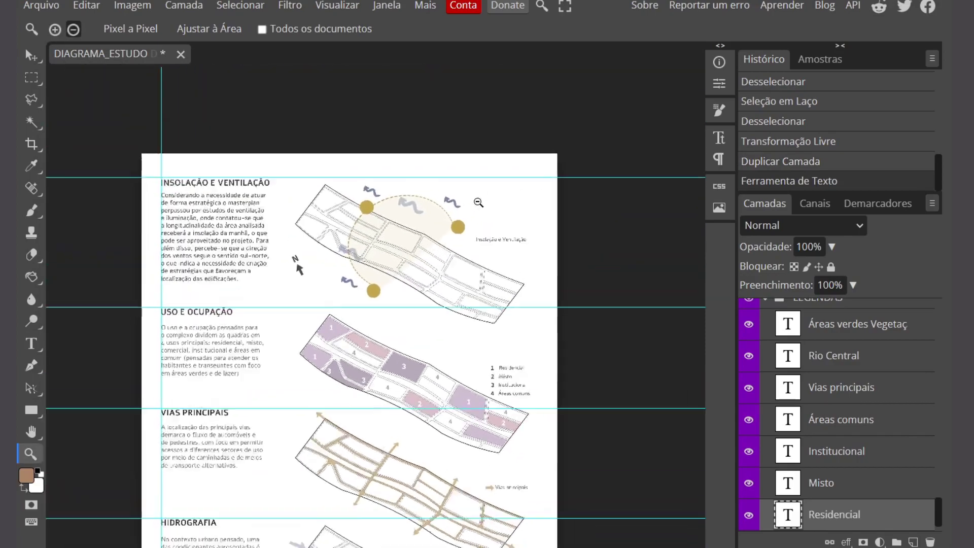
pyautogui.scroll(5, 481, 203)
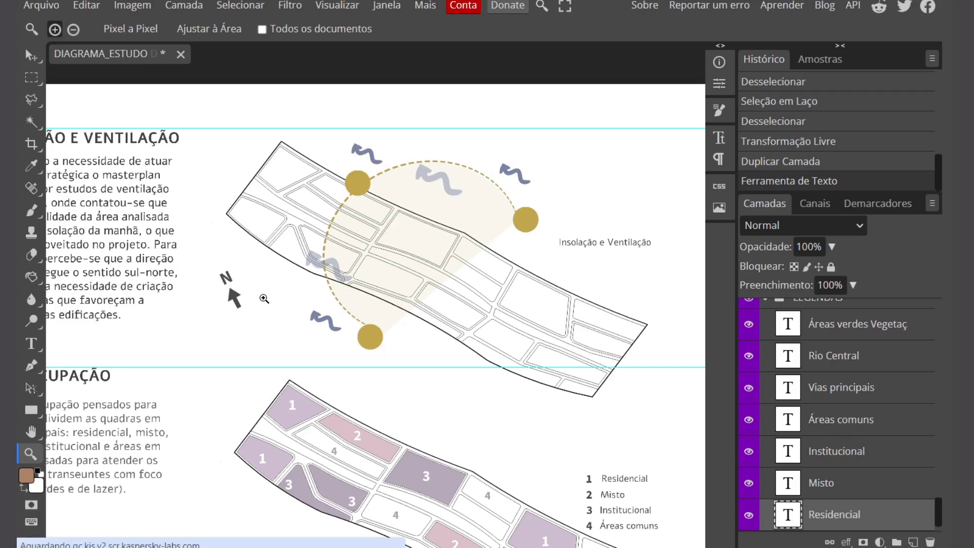
pyautogui.click(236, 308)
pyautogui.scroll(1, 242, 301)
pyautogui.scroll(-4, 218, 312)
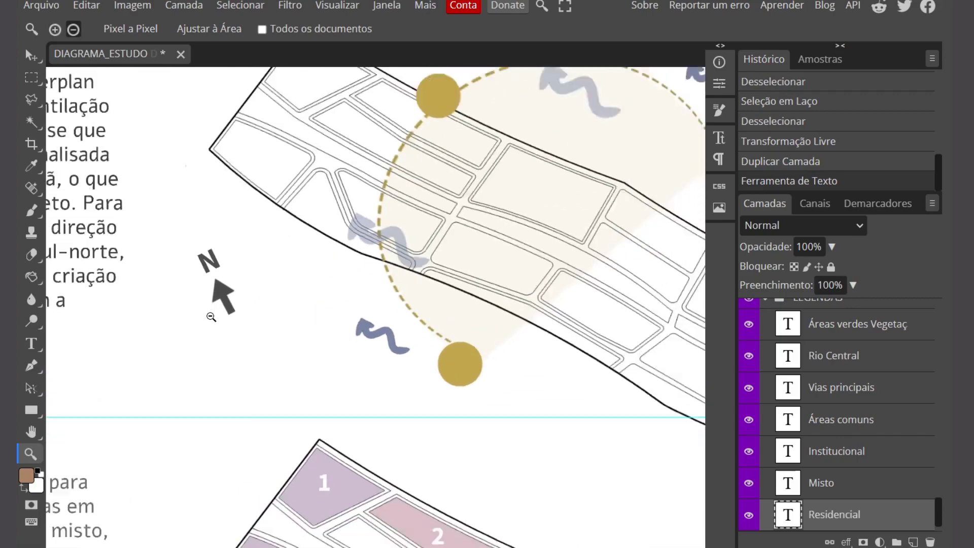
# Examine the north arrow and the sun path of the insolation and ventilation diagram
pyautogui.scroll(2, 209, 278)
pyautogui.scroll(1, 212, 278)
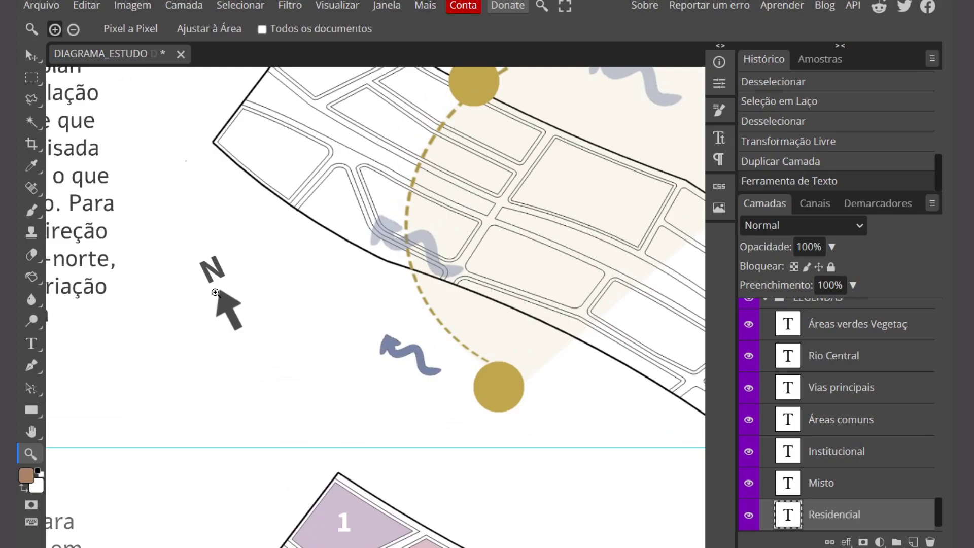
pyautogui.scroll(1, 210, 273)
pyautogui.scroll(-1, 196, 271)
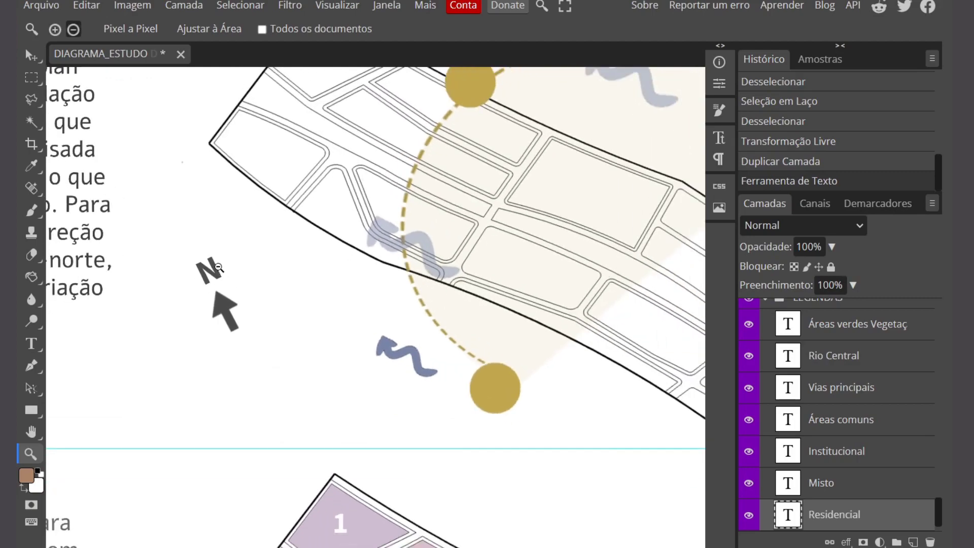
pyautogui.scroll(-3, 209, 308)
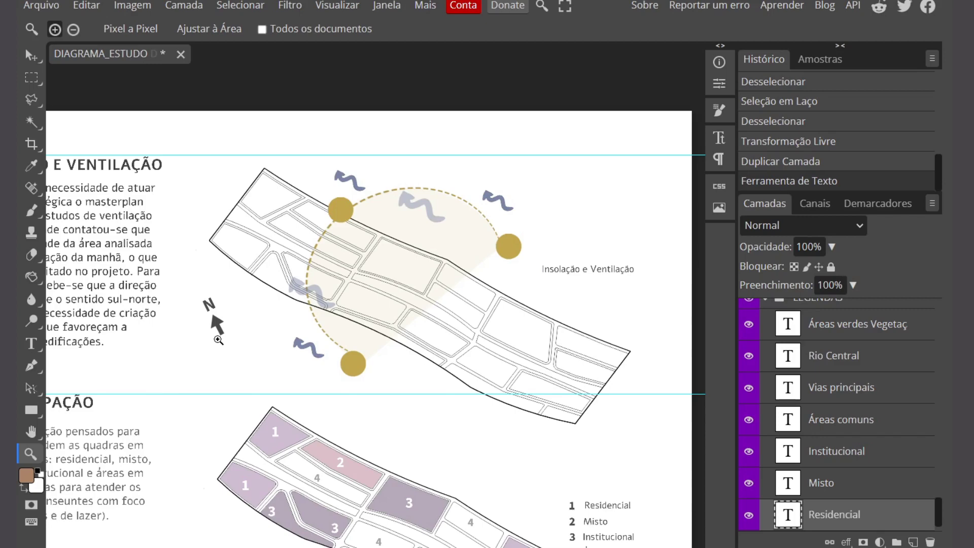
pyautogui.click(406, 274)
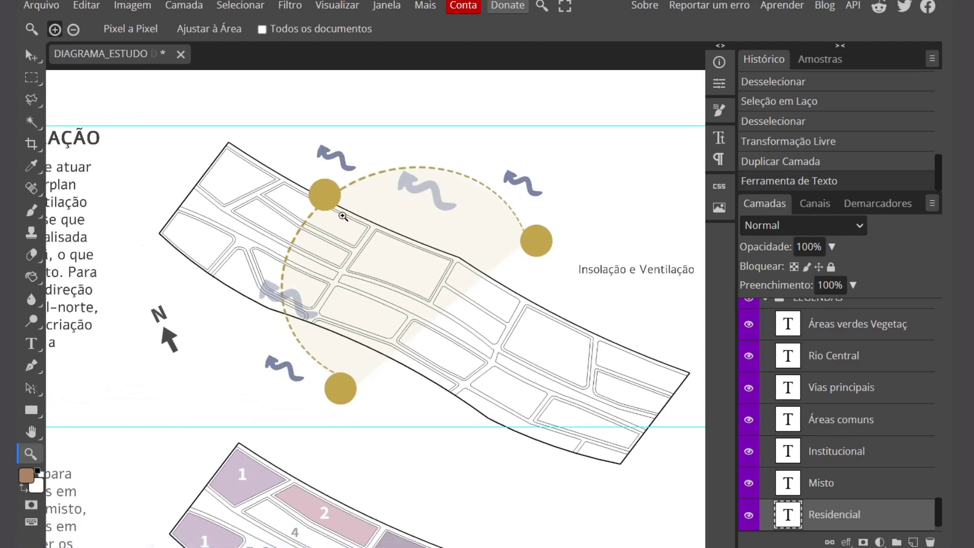
# Draw an elliptical selection over the upper-left corner of the insolation plan
pyautogui.click(31, 77)
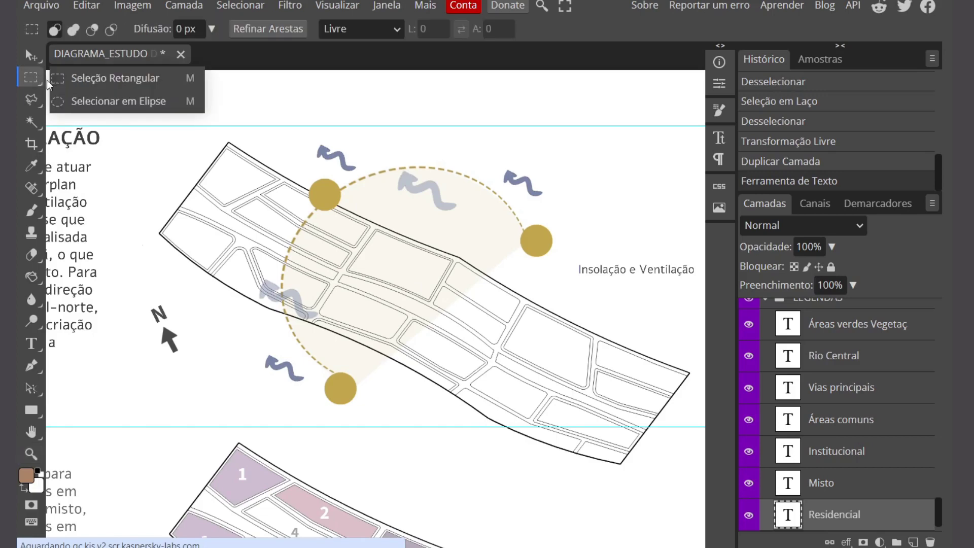
pyautogui.click(168, 100)
pyautogui.moveTo(163, 147); pyautogui.dragTo(224, 203)
# Draw an ellipse shape over the insolation plan's left end, above the north arrow, and fill it with yellow
pyautogui.click(31, 411)
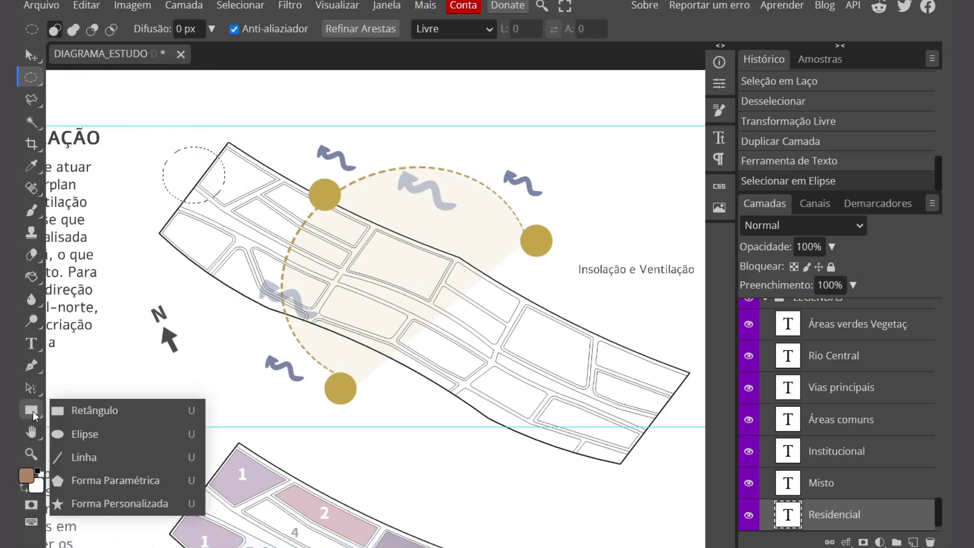
pyautogui.click(89, 431)
pyautogui.moveTo(134, 215); pyautogui.dragTo(213, 277)
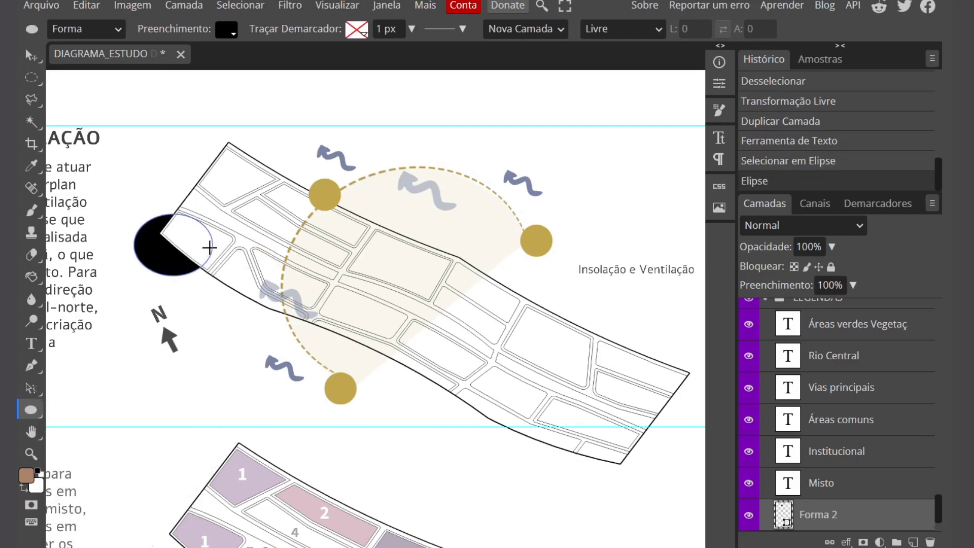
pyautogui.click(225, 30)
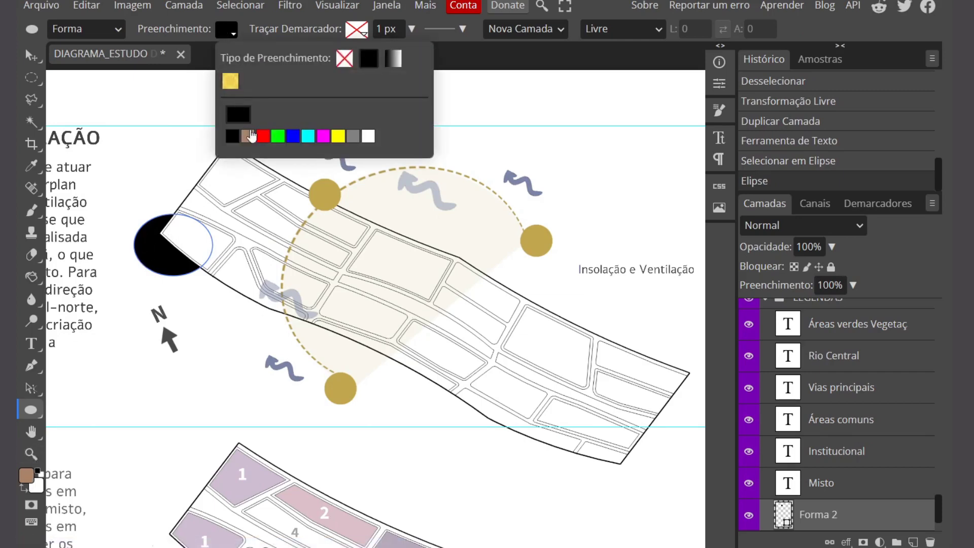
pyautogui.click(338, 136)
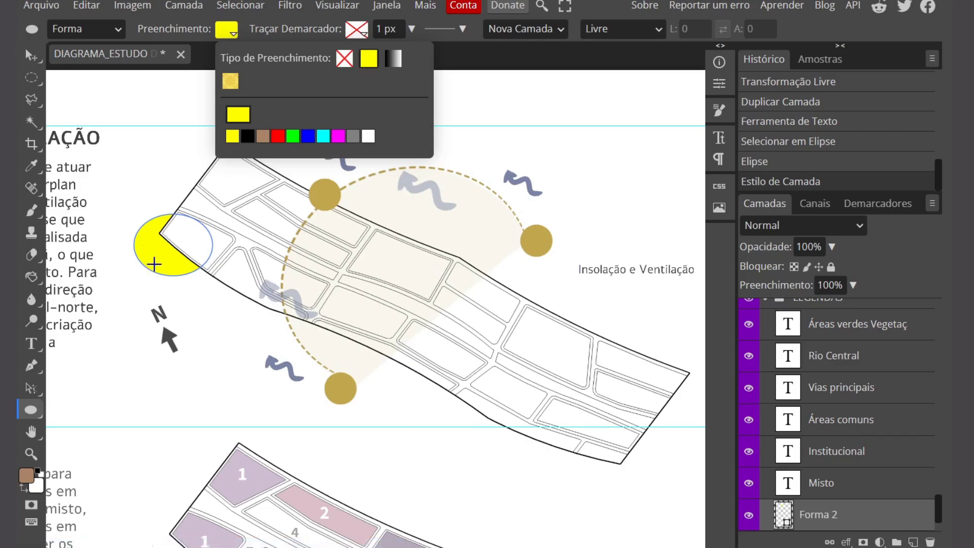
# Undo the ellipse's yellow fill and the ellipse itself, and clear the elliptical selection
pyautogui.click(31, 77)
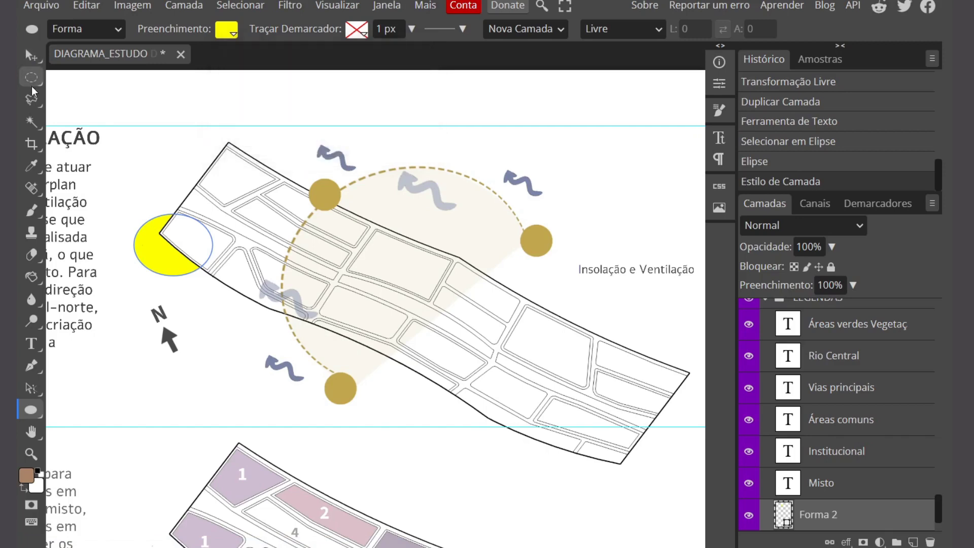
pyautogui.hotkey('ctrl', 'z')
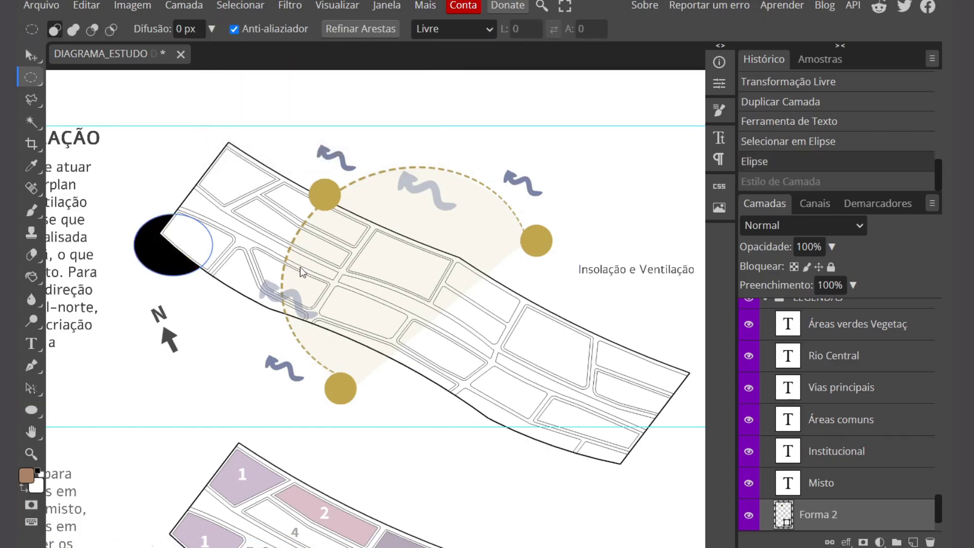
pyautogui.hotkey('ctrl', 'z')
pyautogui.hotkey('ctrl', 'd')
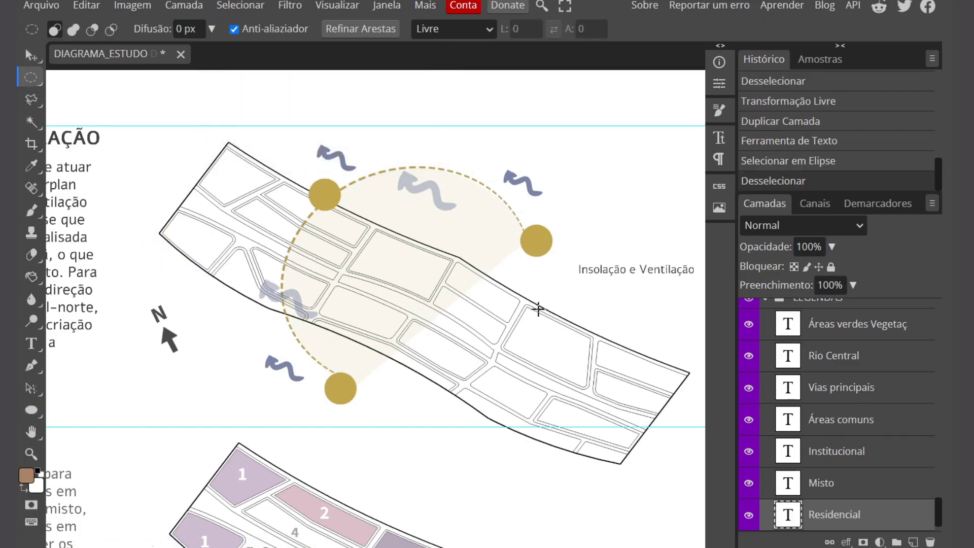
pyautogui.press('b')
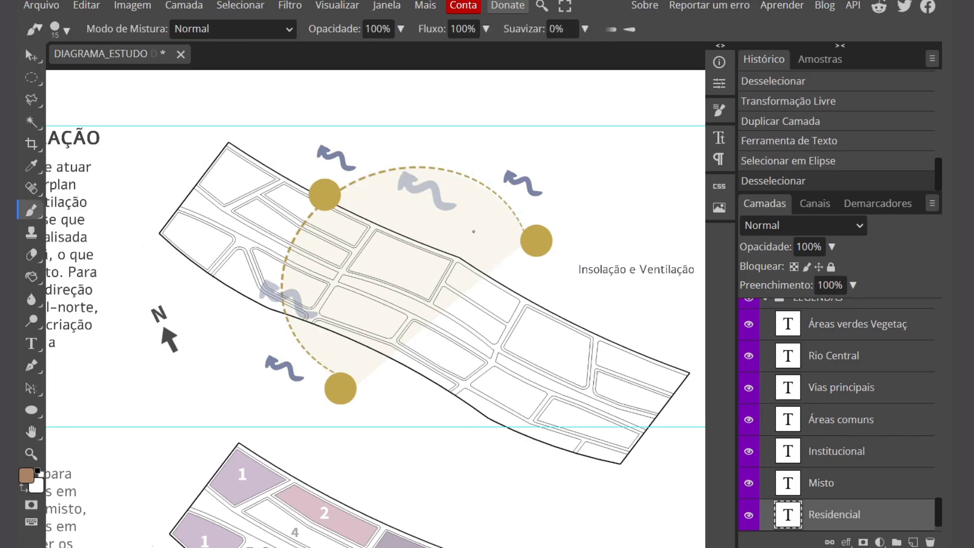
pyautogui.click(444, 274)
pyautogui.click(655, 51)
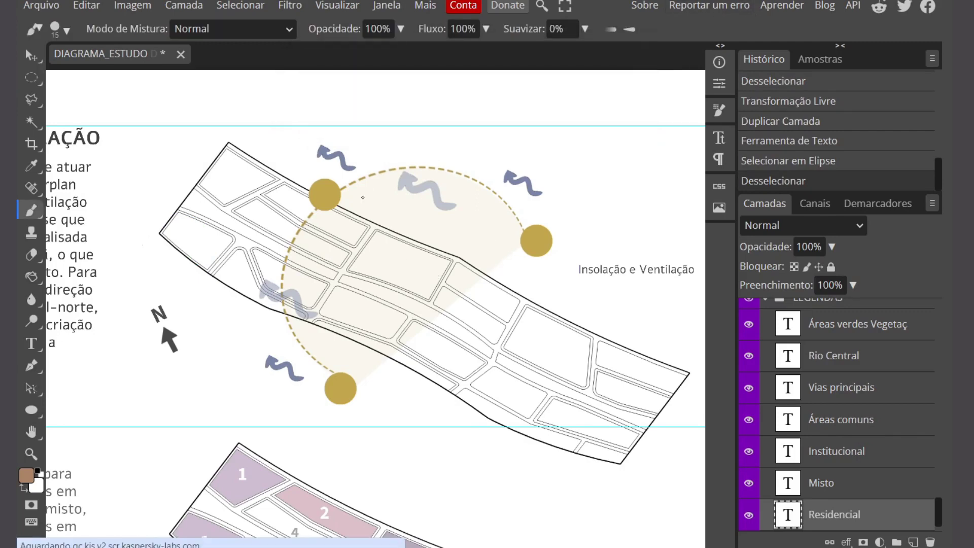
# Identify the layers of the translucent sun-path area, the plan base and the north arrow, toggling the sun-path layer's visibility off and on
pyautogui.press('v')
pyautogui.click(492, 223)
pyautogui.click(749, 315)
pyautogui.click(749, 315)
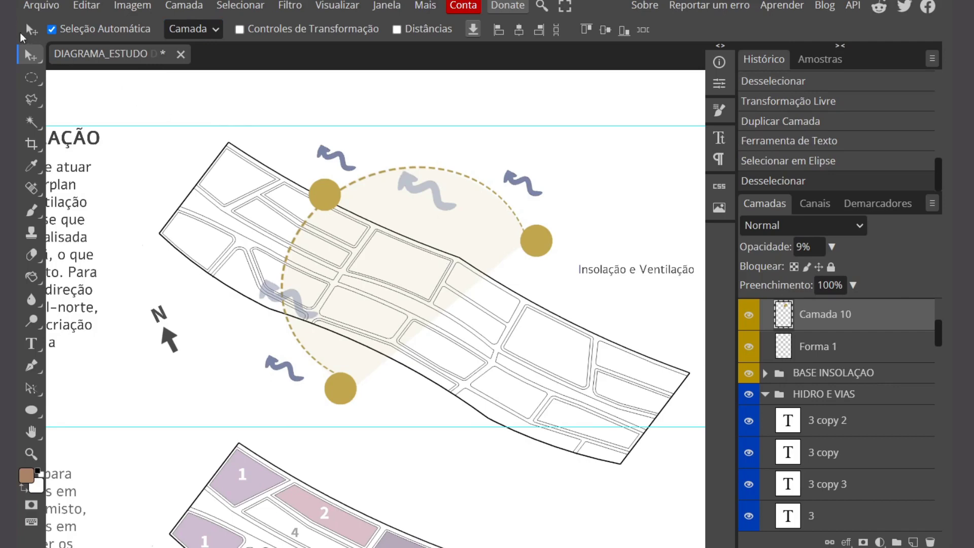
pyautogui.click(217, 233)
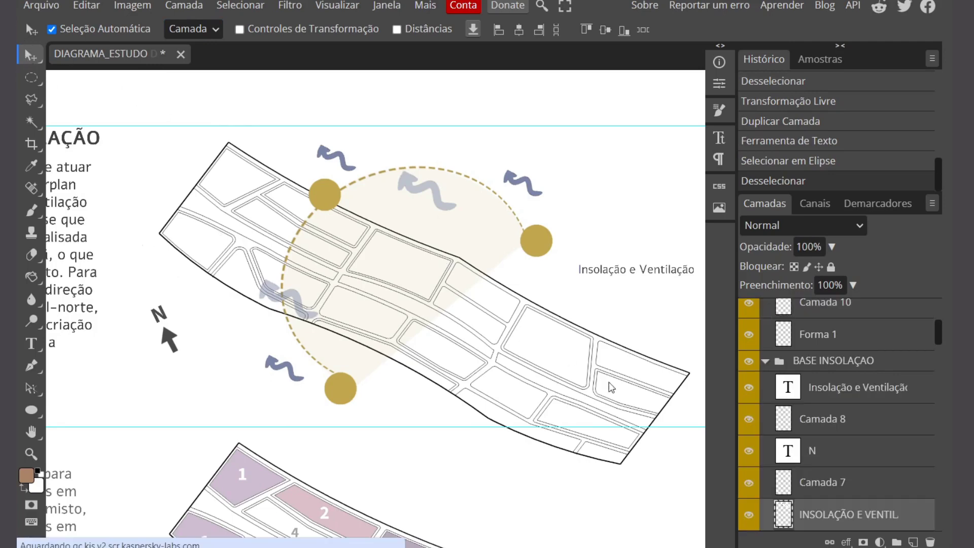
pyautogui.click(170, 343)
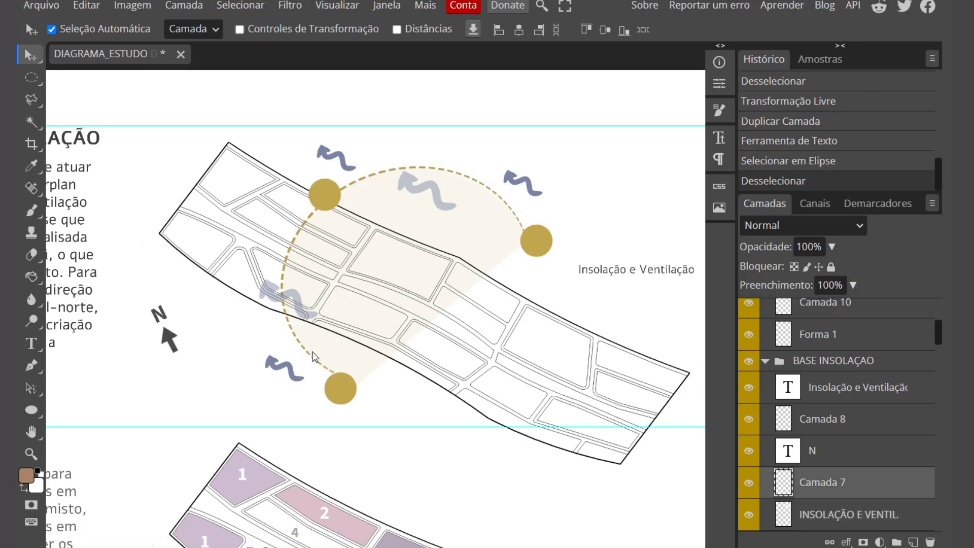
# Free-transform the translucent sun-path area in Distort mode and commit the transform
pyautogui.click(477, 229)
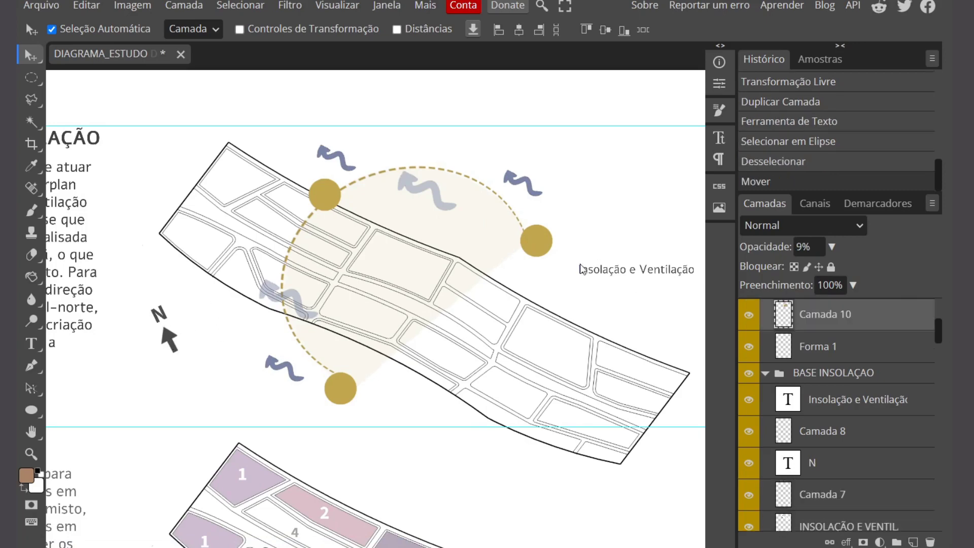
pyautogui.hotkey('ctrl', 'alt', 't')
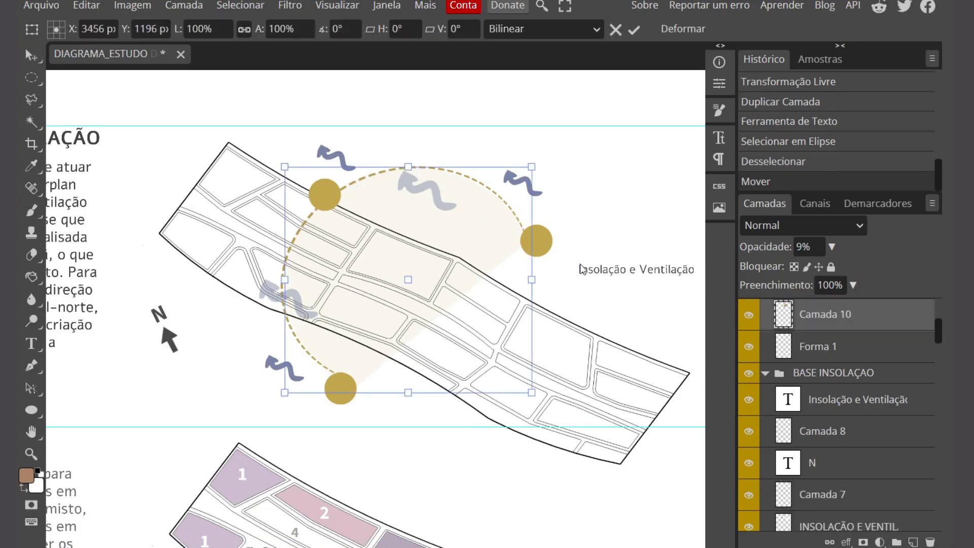
pyautogui.rightClick(472, 201)
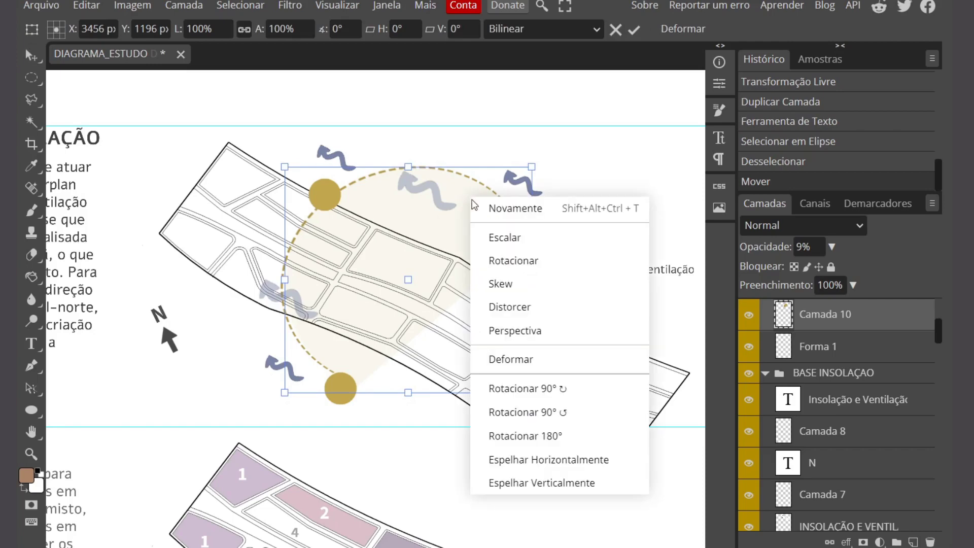
pyautogui.click(518, 310)
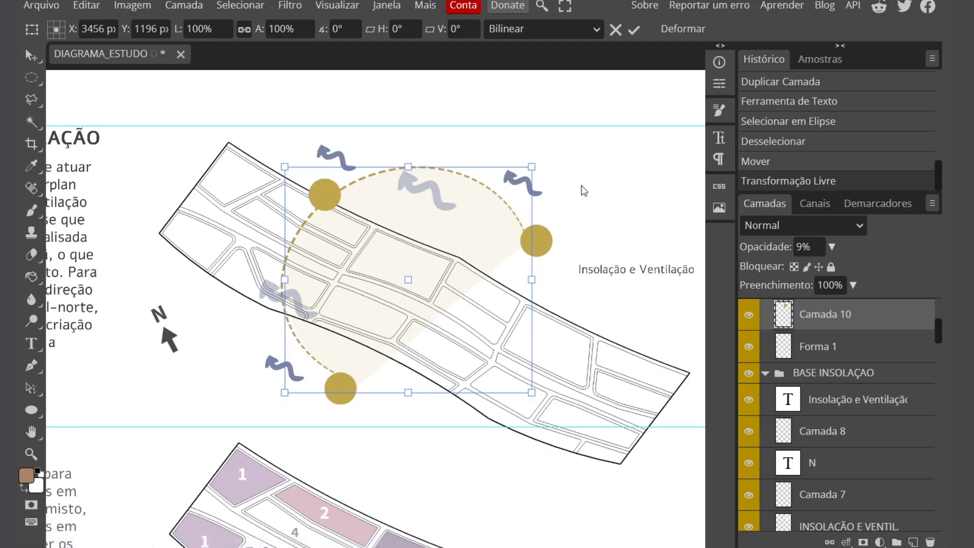
pyautogui.click(634, 30)
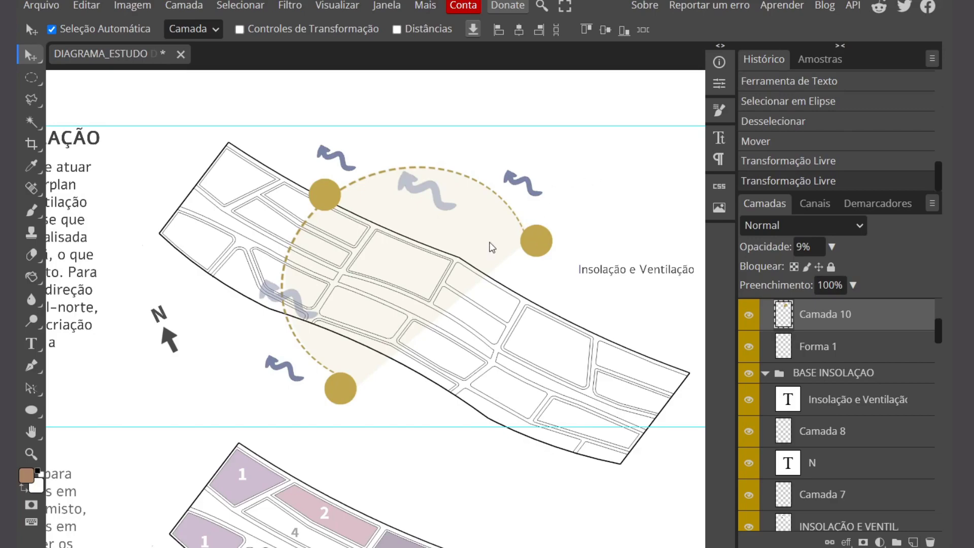
# Examine the sun circles, dashed arc, wind arrows and legend text of the insolation and ventilation diagram
pyautogui.press('z')
pyautogui.moveTo(448, 275); pyautogui.dragTo(393, 282)
pyautogui.moveTo(551, 291); pyautogui.dragTo(601, 281)
pyautogui.moveTo(257, 244); pyautogui.dragTo(287, 242)
pyautogui.moveTo(556, 283); pyautogui.dragTo(452, 276)
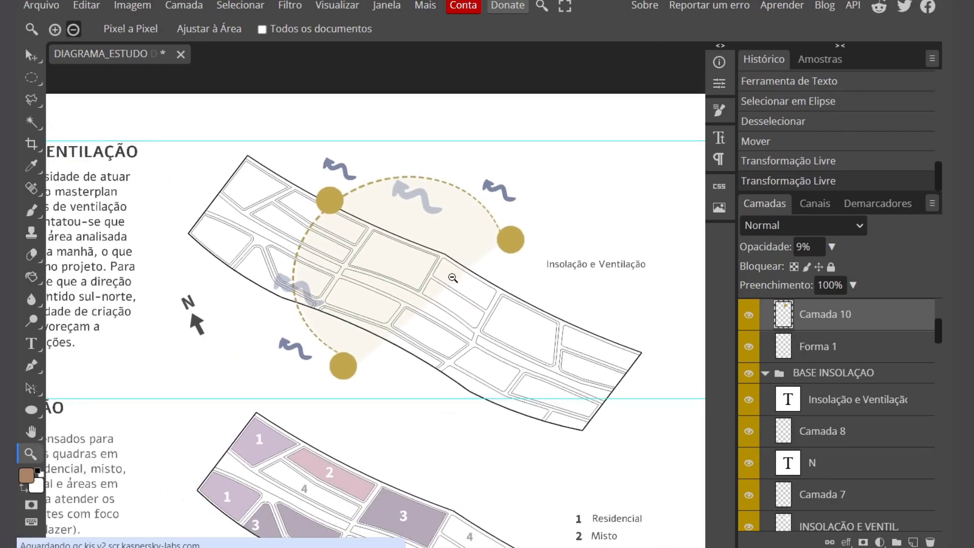
pyautogui.scroll(3, 506, 262)
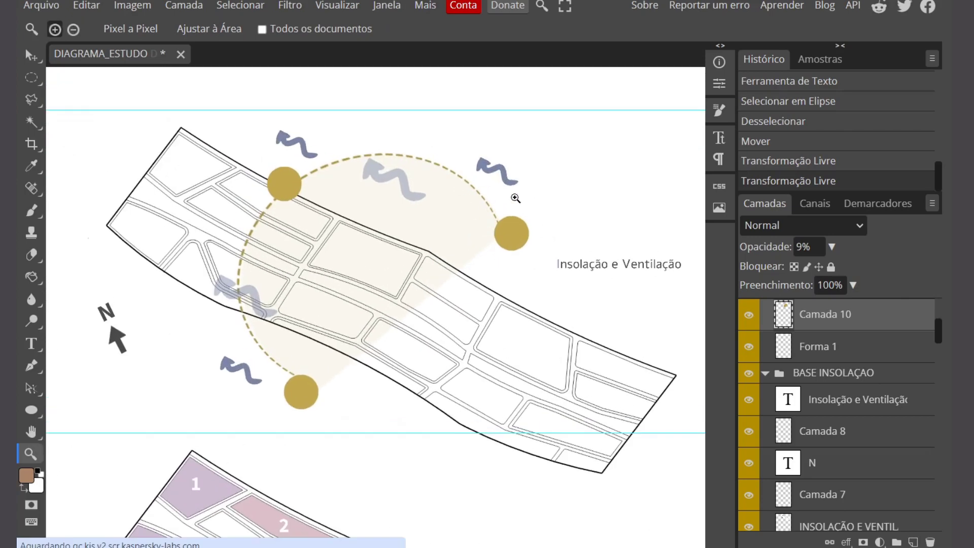
pyautogui.scroll(-1, 487, 192)
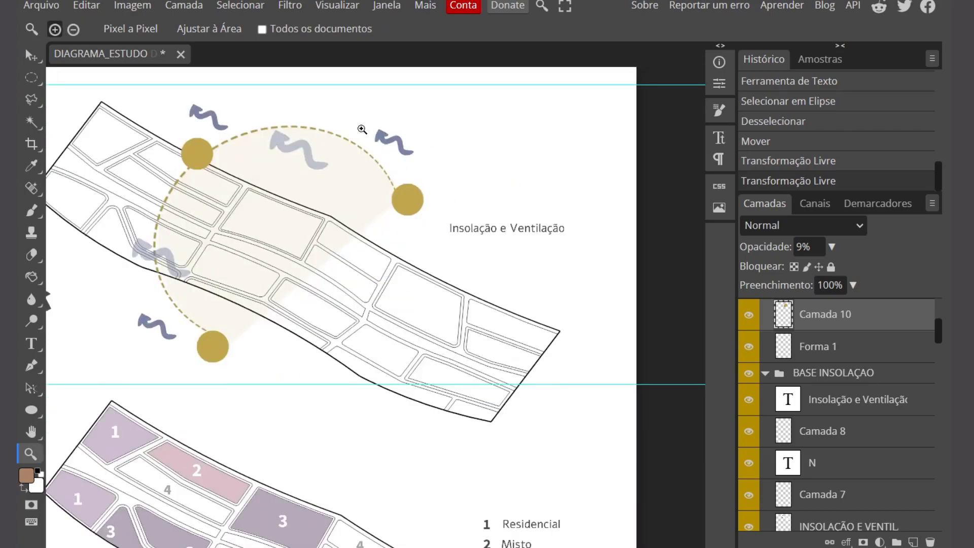
pyautogui.scroll(3, 563, 264)
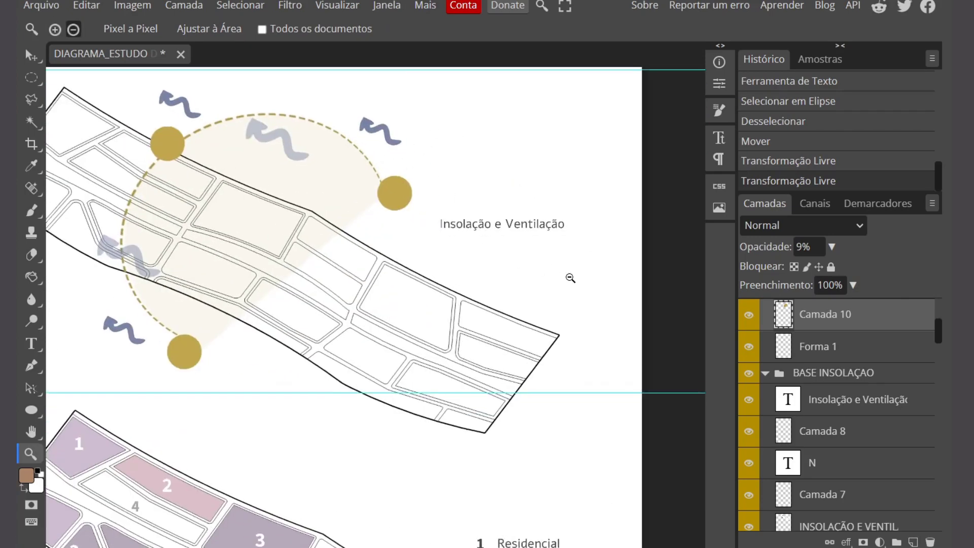
pyautogui.scroll(1, 382, 186)
# Duplicate the right-hand golden sun circle onto the Insolação e Ventilação legend and scale the copy down to about half size
pyautogui.press('v')
pyautogui.click(378, 184)
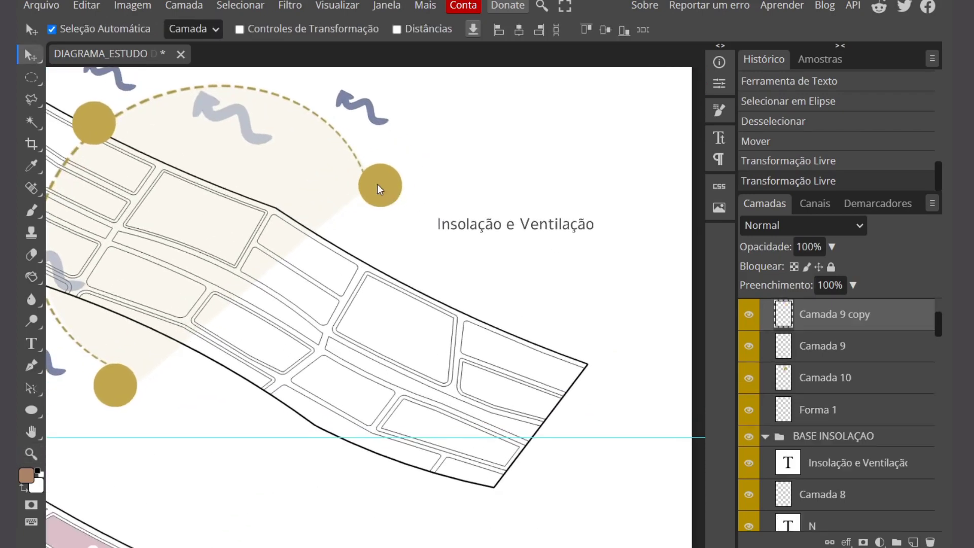
pyautogui.moveTo(378, 184); pyautogui.dragTo(501, 206)
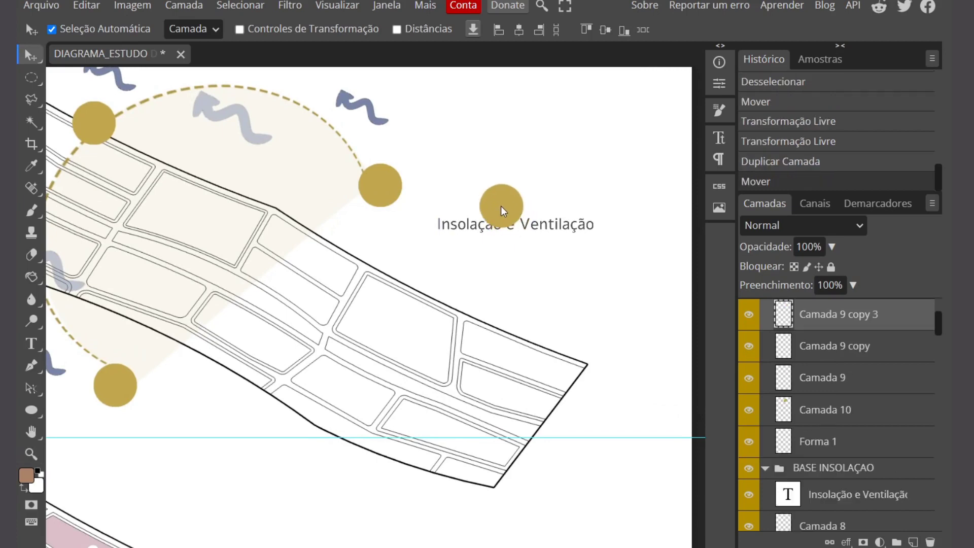
pyautogui.hotkey('ctrl', 't')
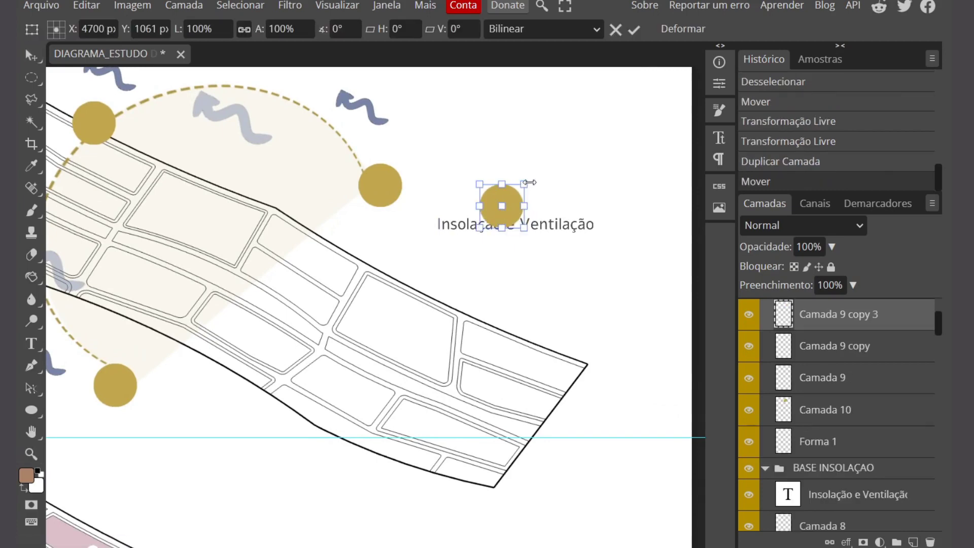
pyautogui.moveTo(517, 188); pyautogui.dragTo(477, 228)
pyautogui.click(630, 33)
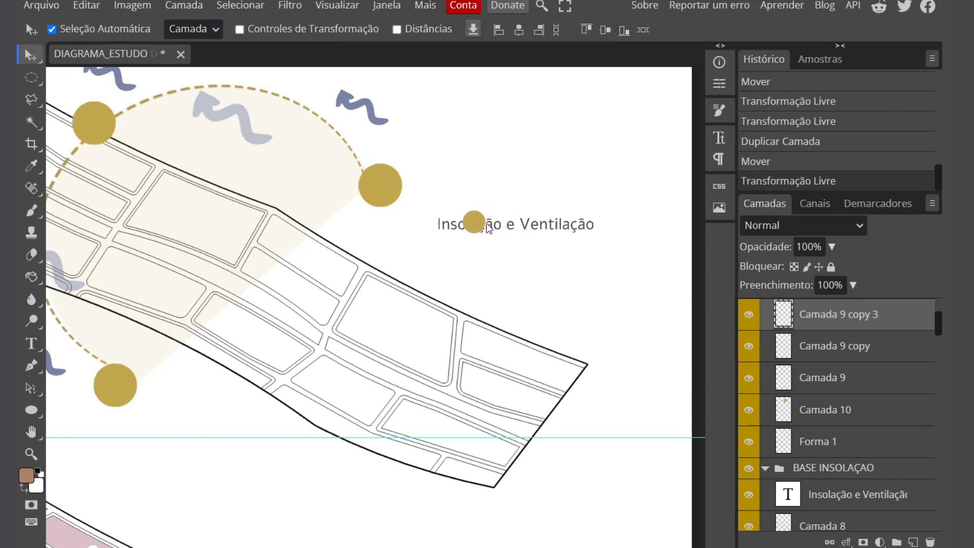
# Break the Insolação e Ventilação legend into two lines before "Ventilação" and move the text to the right of the small golden circle
pyautogui.click(506, 233)
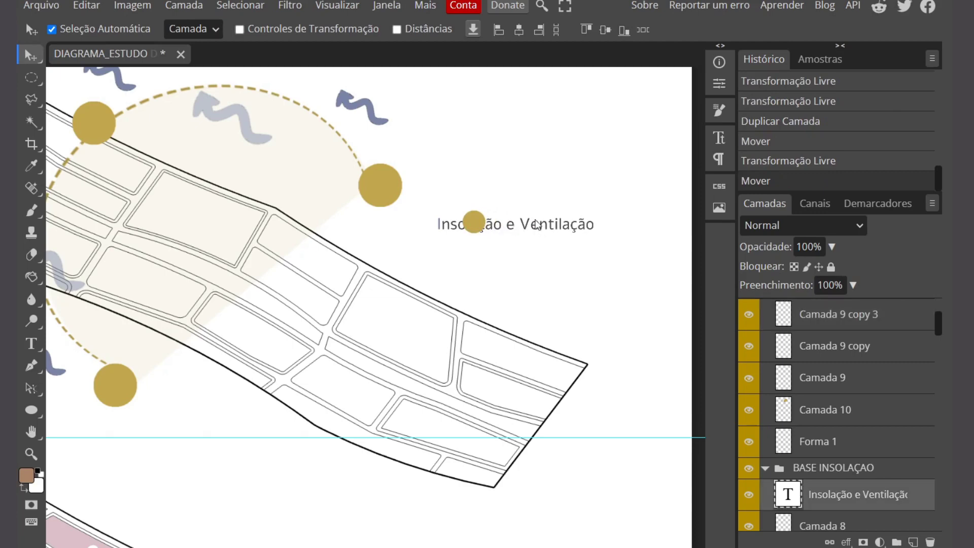
pyautogui.press('t')
pyautogui.click(521, 230)
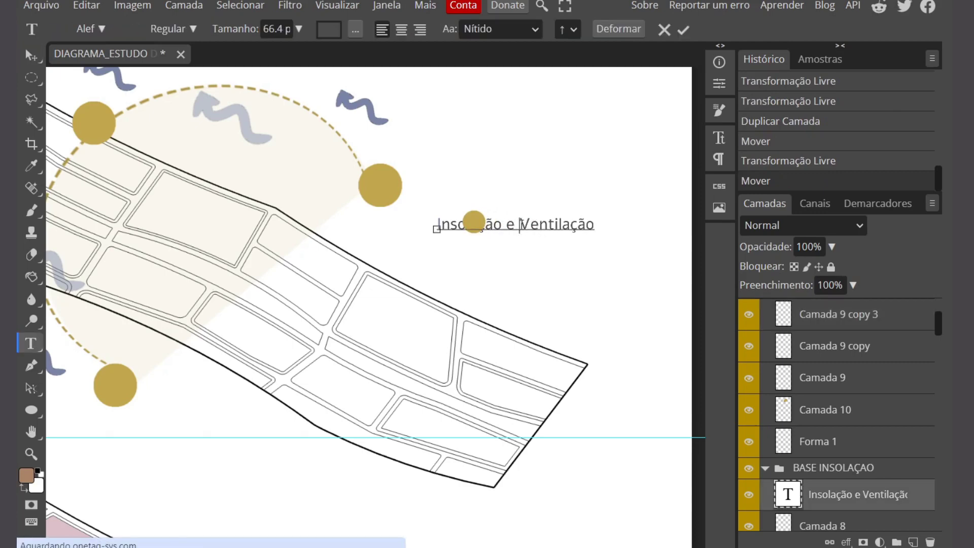
pyautogui.press('Return')
pyautogui.click(681, 30)
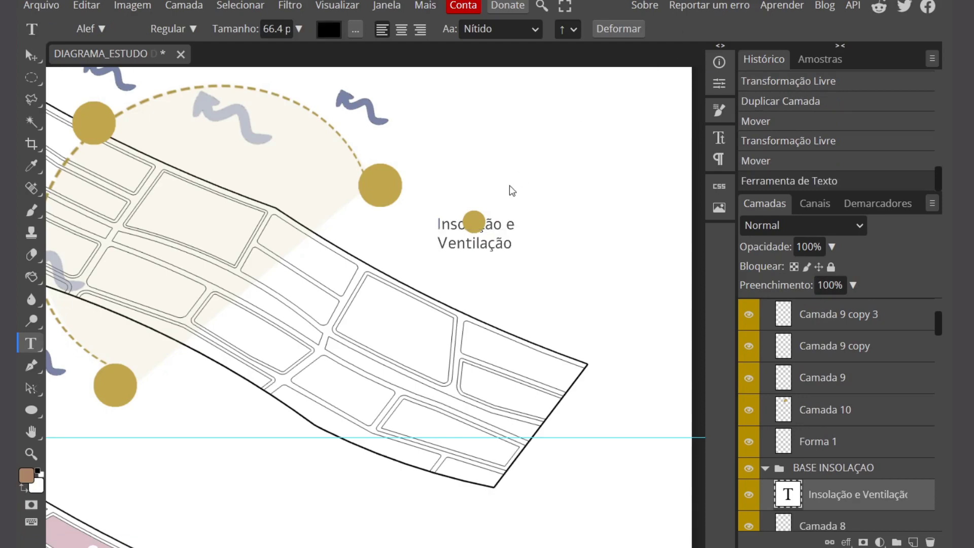
pyautogui.press('v')
pyautogui.moveTo(507, 230); pyautogui.dragTo(575, 226)
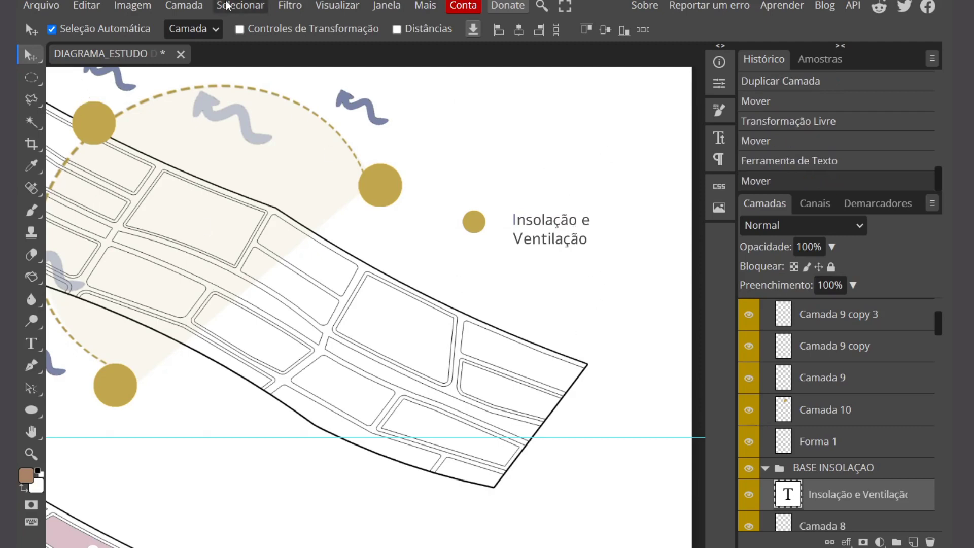
pyautogui.press('z')
pyautogui.keyDown('alt'); pyautogui.click(501, 268); pyautogui.keyUp('alt')
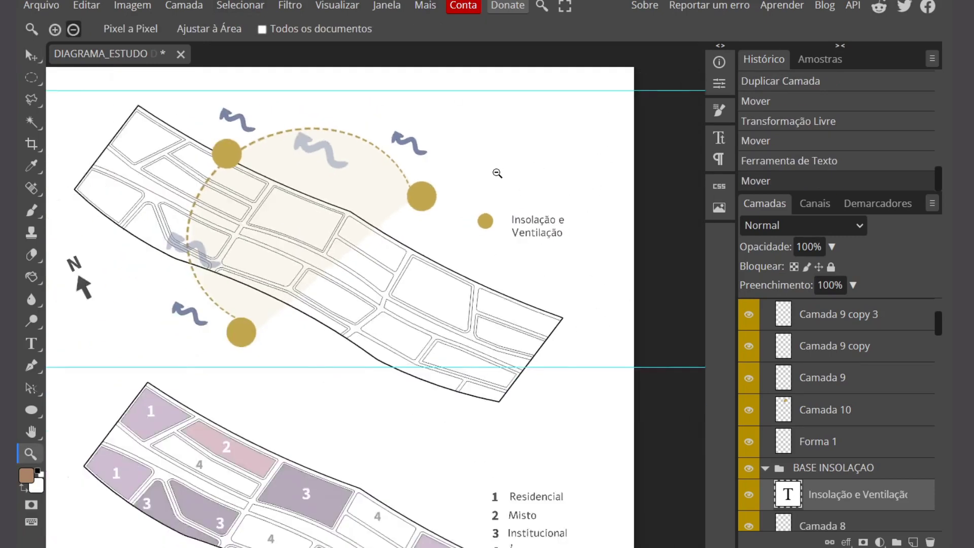
# Show the rulers and place a vertical guide at about 5150 px as the sheet's right-hand margin
pyautogui.scroll(-3, 482, 393)
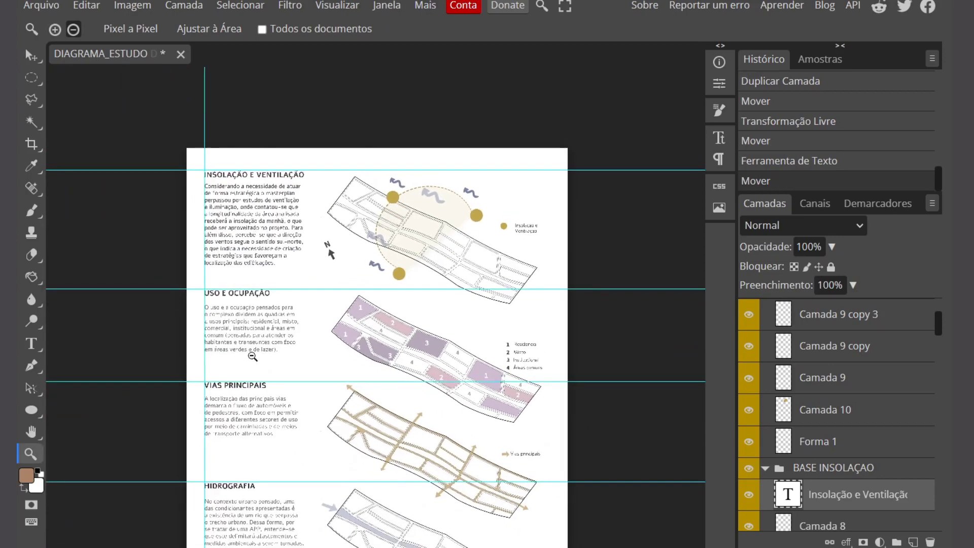
pyautogui.scroll(1, 213, 210)
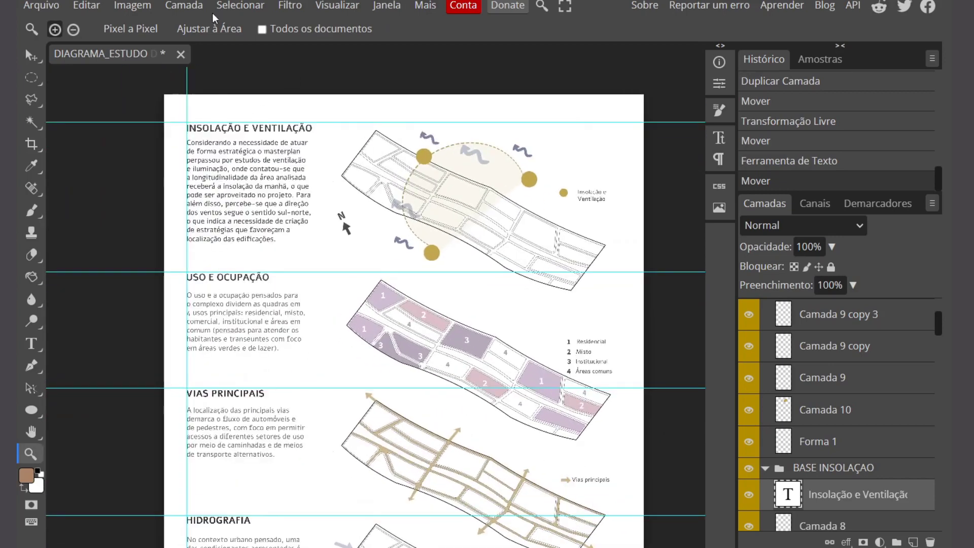
pyautogui.click(329, 7)
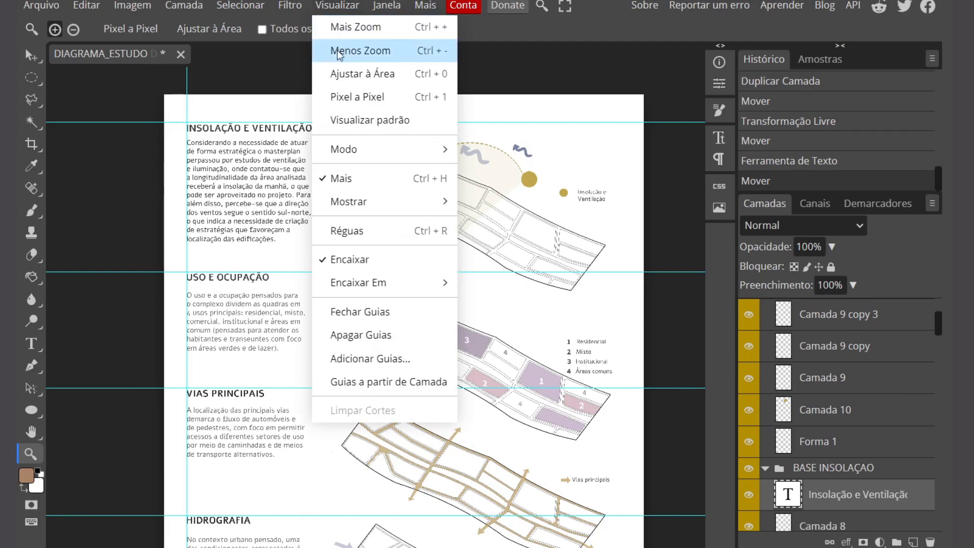
pyautogui.click(348, 231)
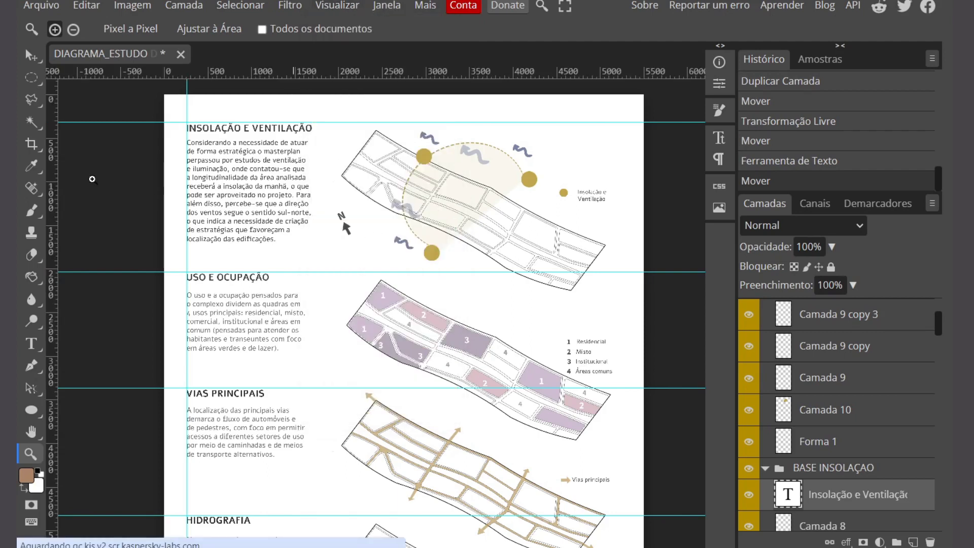
pyautogui.moveTo(52, 152); pyautogui.dragTo(616, 174)
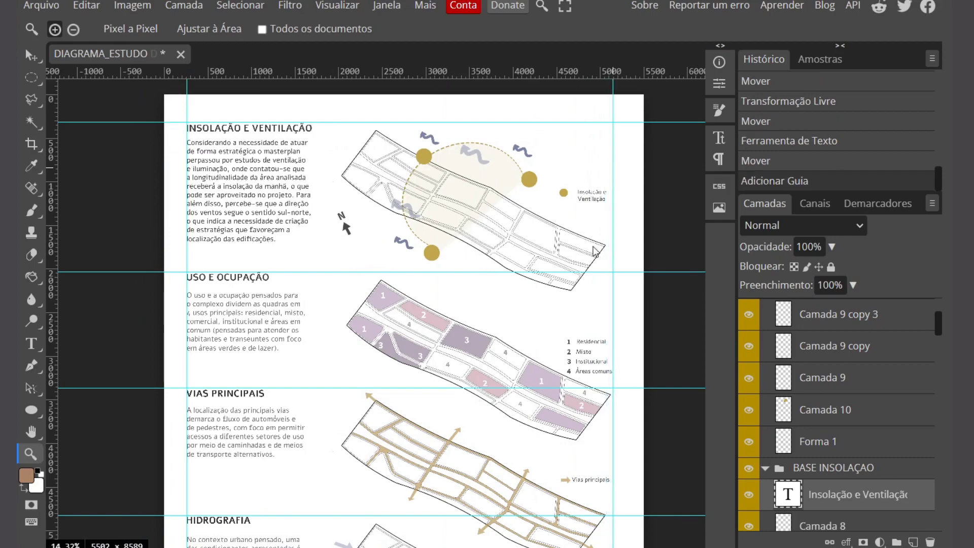
# Move the small golden legend circle slightly closer to the Insolação e Ventilação text
pyautogui.scroll(-3, 599, 255)
pyautogui.scroll(4, 600, 359)
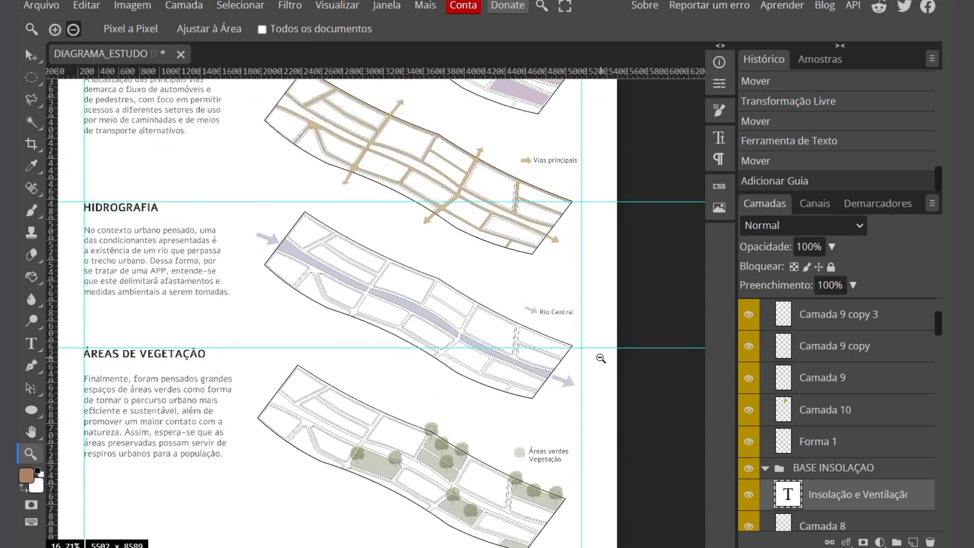
pyautogui.scroll(-3, 601, 358)
pyautogui.scroll(5, 529, 139)
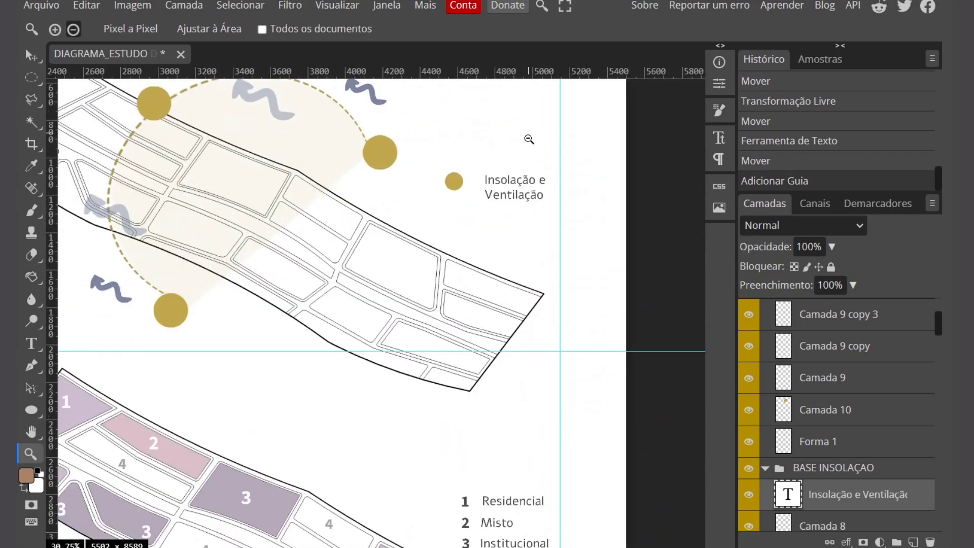
pyautogui.scroll(2, 526, 180)
pyautogui.scroll(-2, 406, 177)
pyautogui.scroll(2, 403, 179)
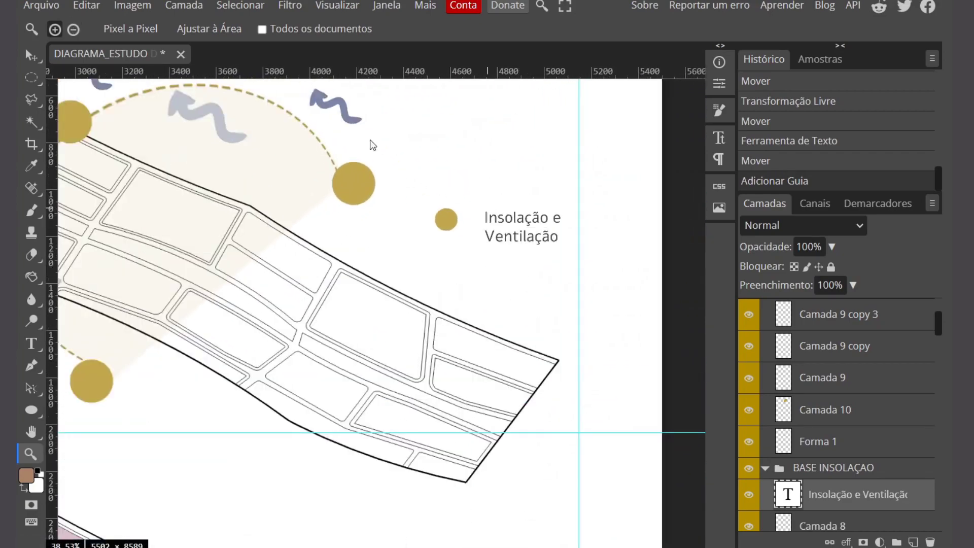
pyautogui.press('v')
pyautogui.moveTo(448, 224)
pyautogui.mouseDown()
pyautogui.moveTo(465, 219)
pyautogui.moveTo(453, 222)
pyautogui.mouseUp()
# Duplicate the wind arrow beside the upper-right sun circle into the legend, scale it down and place it below the small golden circle
pyautogui.click(340, 105)
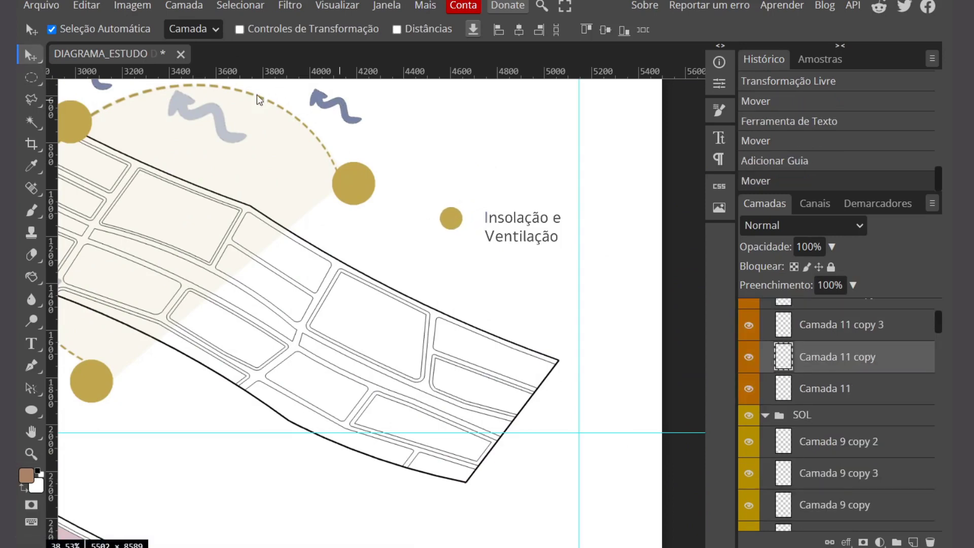
pyautogui.moveTo(347, 112)
pyautogui.mouseDown()
pyautogui.moveTo(377, 166)
pyautogui.moveTo(467, 254)
pyautogui.mouseUp()
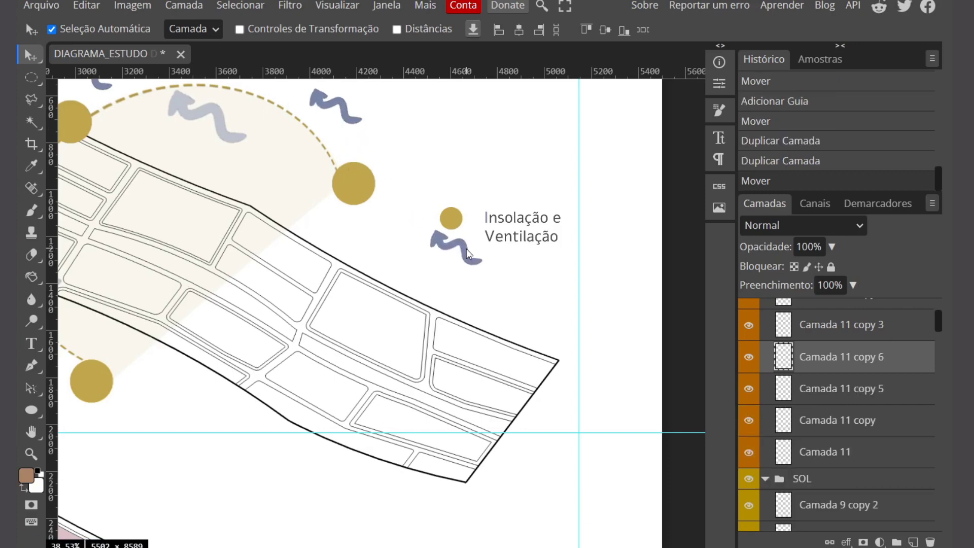
pyautogui.hotkey('ctrl', 'alt', 't')
pyautogui.moveTo(483, 267)
pyautogui.mouseDown()
pyautogui.moveTo(447, 240)
pyautogui.moveTo(433, 267)
pyautogui.moveTo(462, 231)
pyautogui.mouseUp()
pyautogui.click(635, 29)
pyautogui.moveTo(437, 262); pyautogui.dragTo(445, 247)
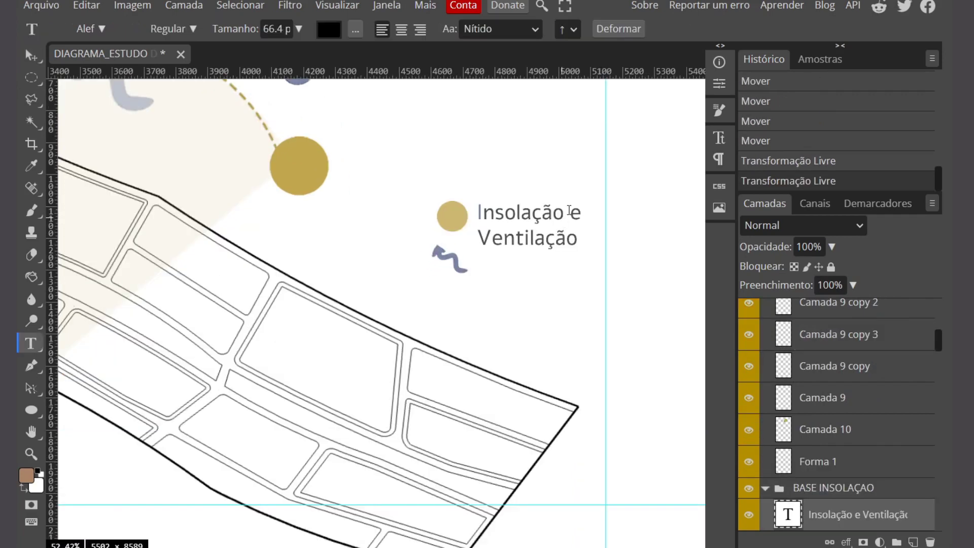
# Remove the "e" from the legend text, leaving "Insolação" and "Ventilação" separated by an empty line, and nudge the small wind arrow beside "Ventilação"
pyautogui.click(571, 212)
pyautogui.press('Return')
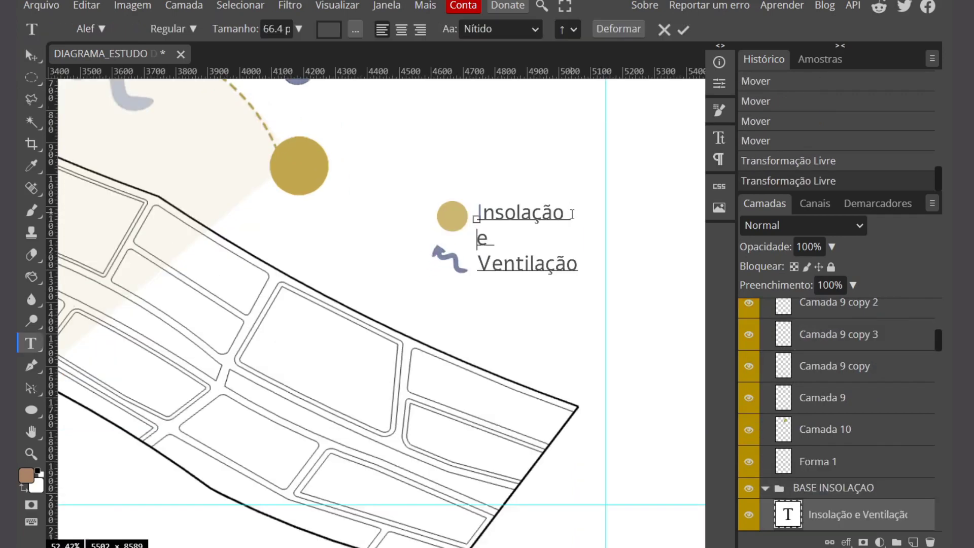
pyautogui.moveTo(503, 245); pyautogui.dragTo(475, 240)
pyautogui.press('BackSpace')
pyautogui.click(683, 29)
pyautogui.press('v')
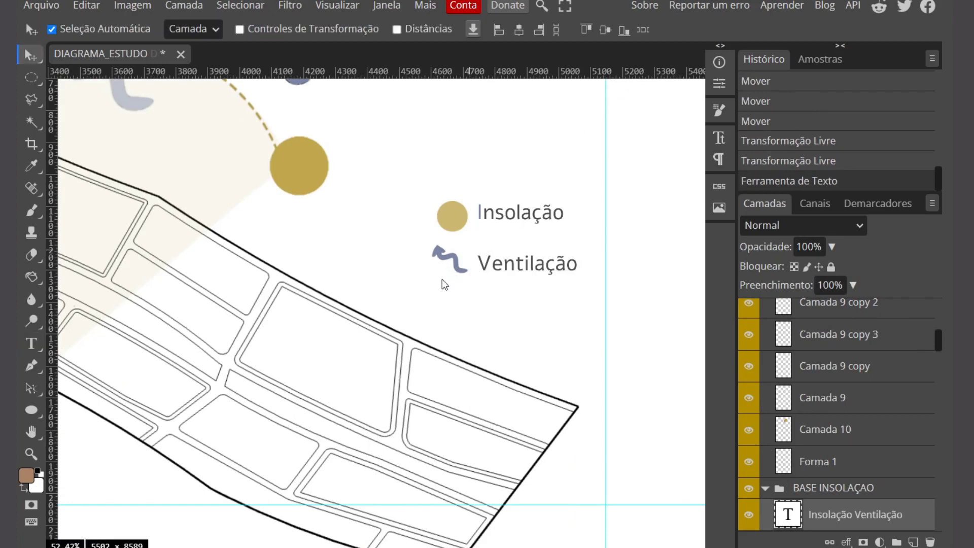
pyautogui.moveTo(457, 269); pyautogui.dragTo(459, 271)
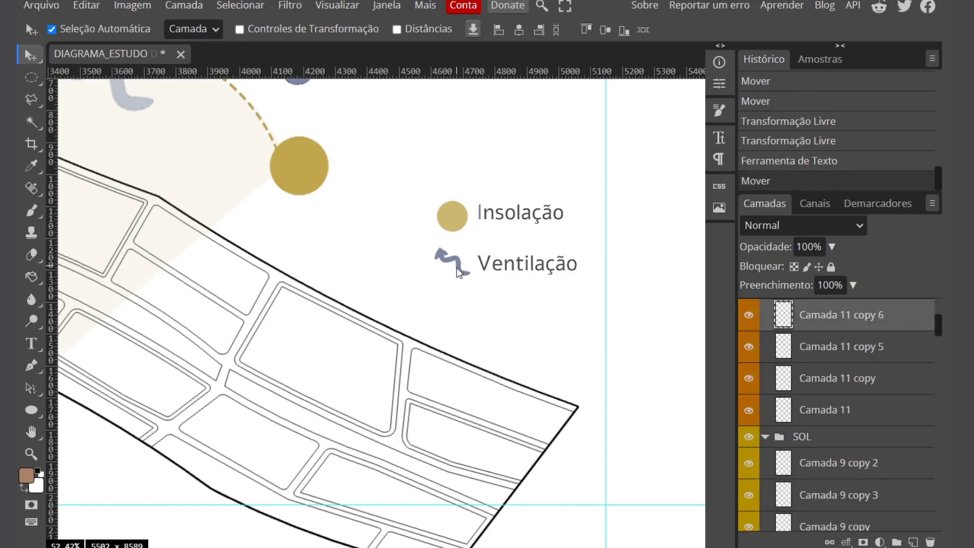
# Place a vertical guide just past the right edge of the explanatory paragraphs
pyautogui.press('z')
pyautogui.scroll(-7, 427, 271)
pyautogui.scroll(2, 502, 222)
pyautogui.scroll(-3, 502, 223)
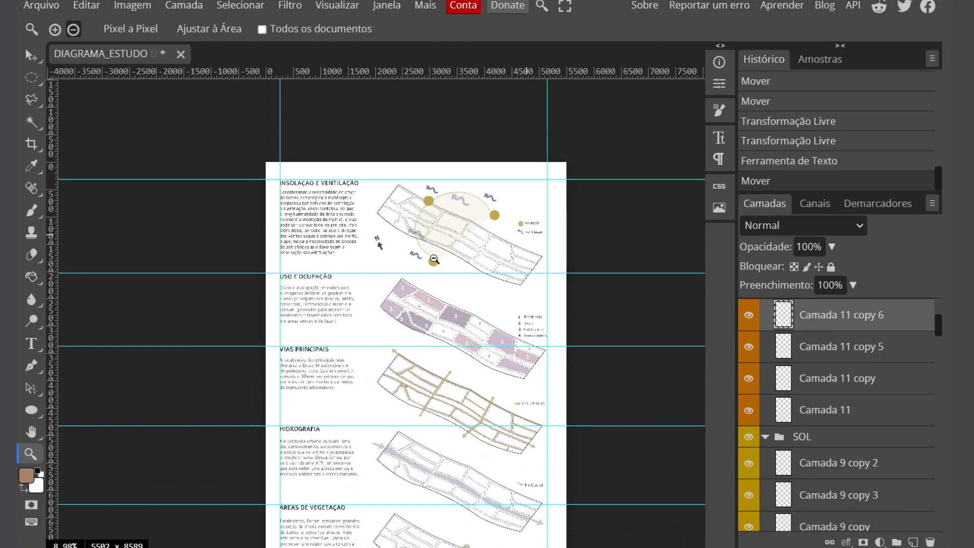
pyautogui.scroll(6, 412, 279)
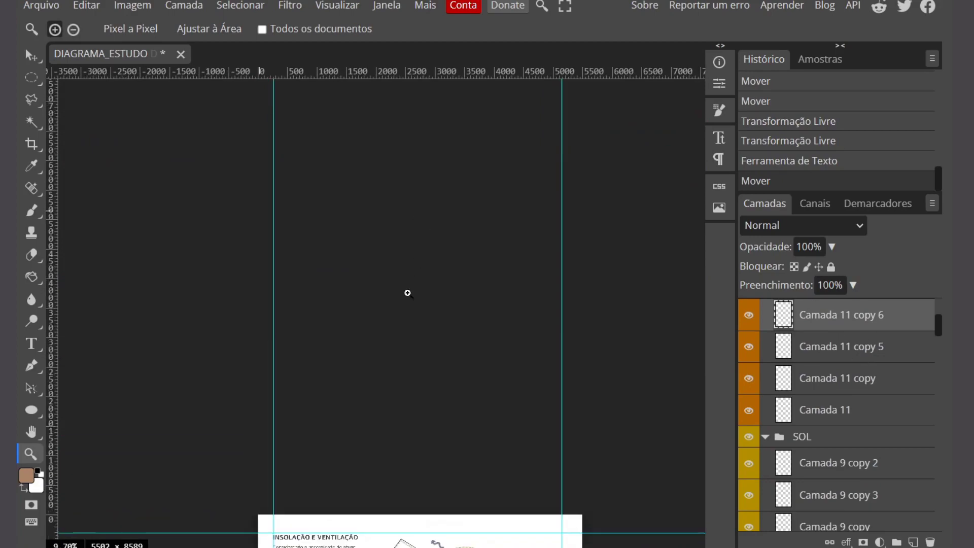
pyautogui.scroll(-6, 411, 279)
pyautogui.scroll(2, 380, 179)
pyautogui.scroll(2, 379, 179)
pyautogui.moveTo(53, 142); pyautogui.dragTo(345, 152)
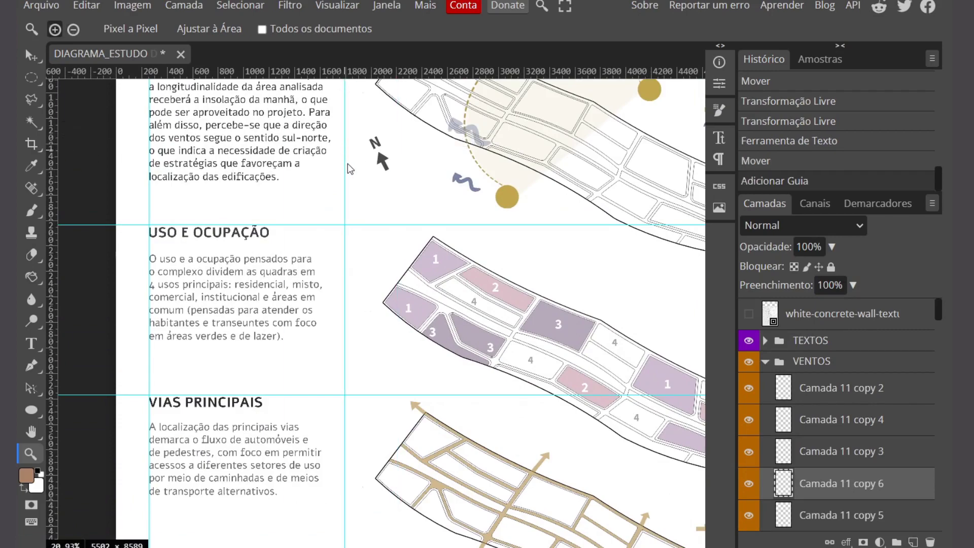
# Compare the paragraphs' right edges with the guide and remove that guide from the sheet
pyautogui.scroll(-3, 345, 163)
pyautogui.scroll(5, 345, 157)
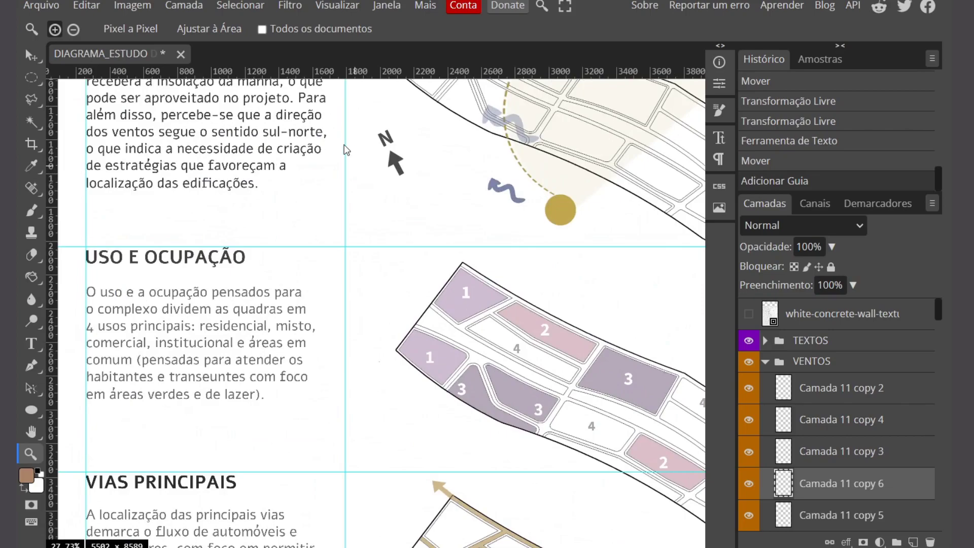
pyautogui.scroll(-3, 345, 150)
pyautogui.scroll(3, 344, 149)
pyautogui.scroll(-1, 349, 167)
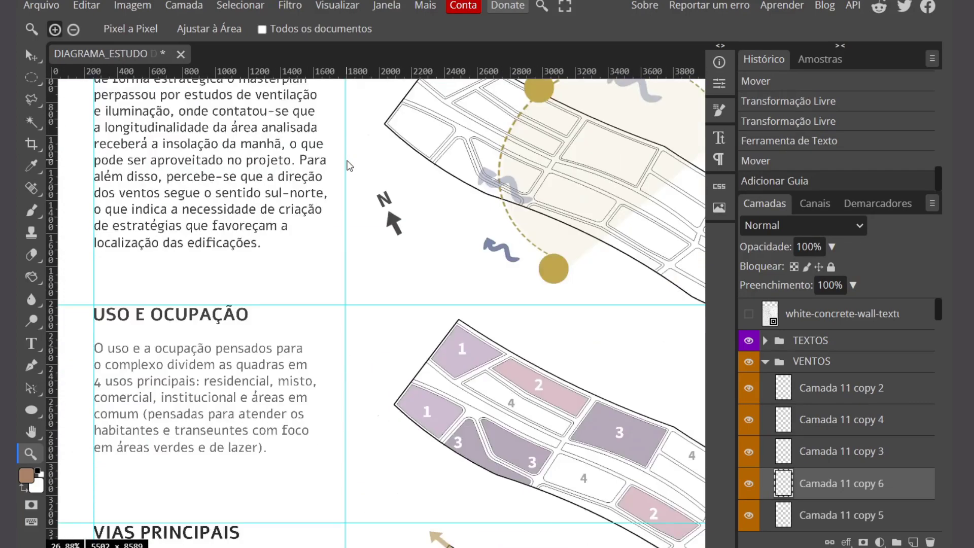
pyautogui.scroll(1, 349, 166)
pyautogui.click(31, 55)
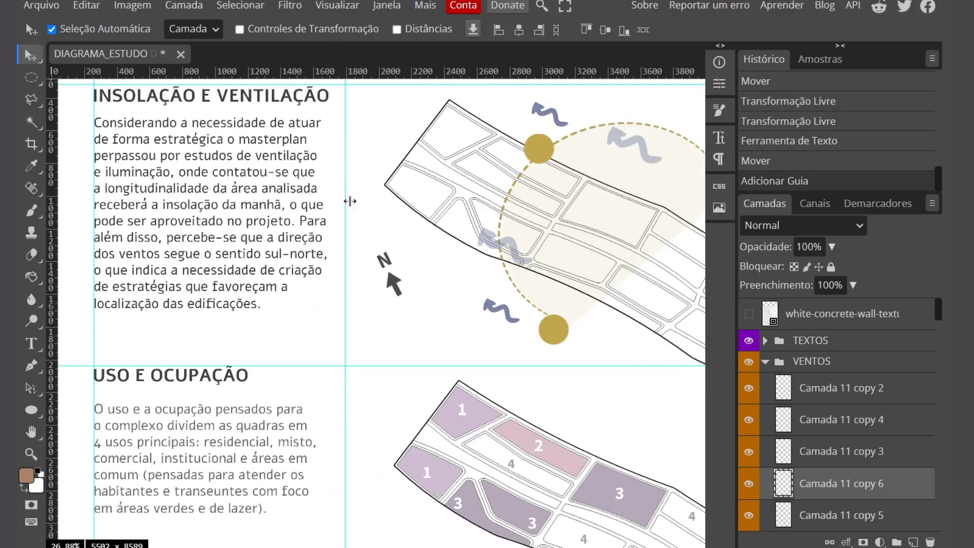
pyautogui.moveTo(346, 198); pyautogui.dragTo(47, 201)
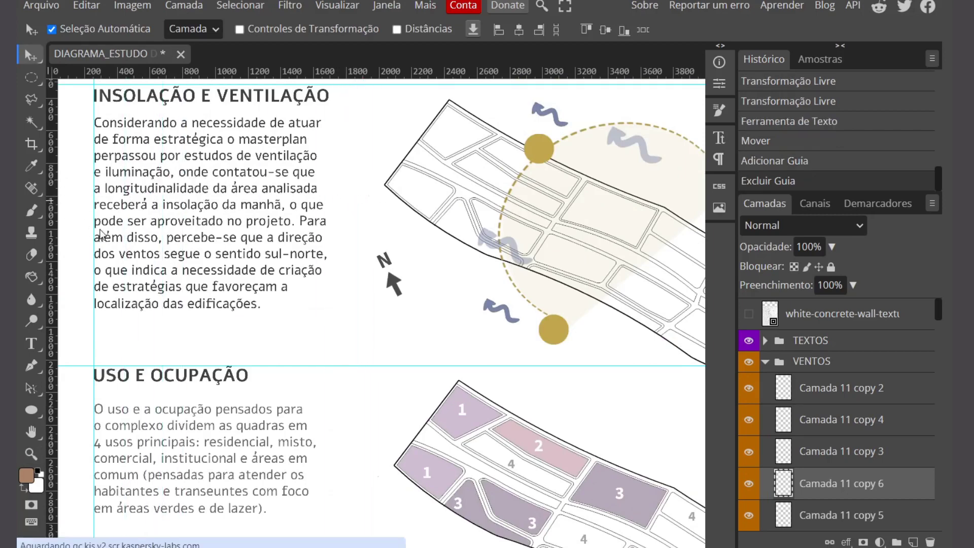
# Try to extend the canvas slightly past the page's left edge with the Crop tool
pyautogui.press('z')
pyautogui.keyDown('alt'); pyautogui.click(376, 217); pyautogui.keyUp('alt')
pyautogui.scroll(3, 376, 217)
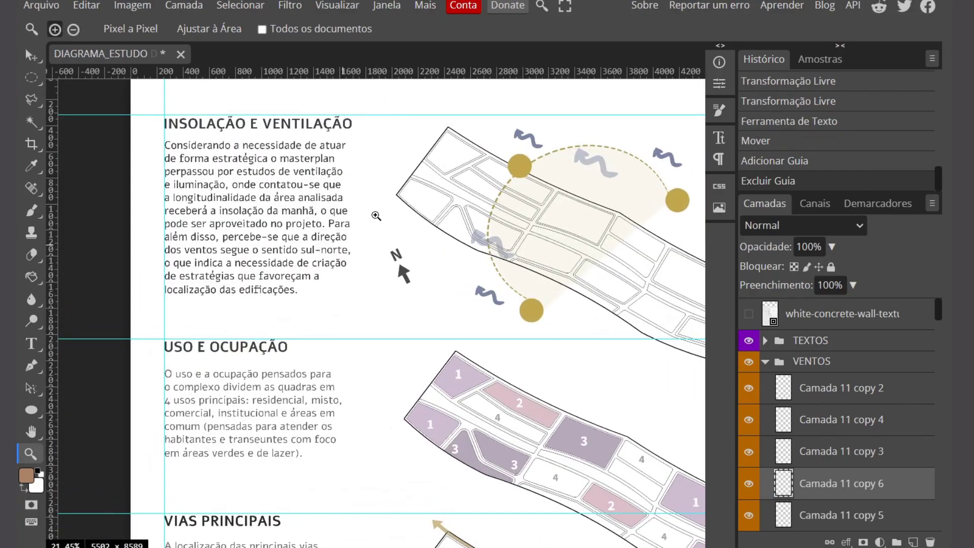
pyautogui.scroll(-4, 376, 216)
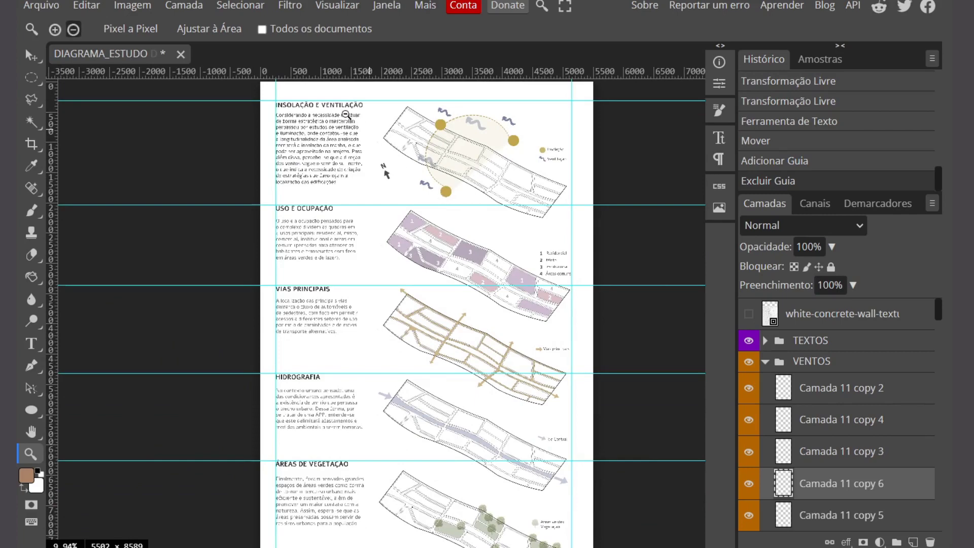
pyautogui.scroll(1, 294, 101)
pyautogui.scroll(1, 311, 143)
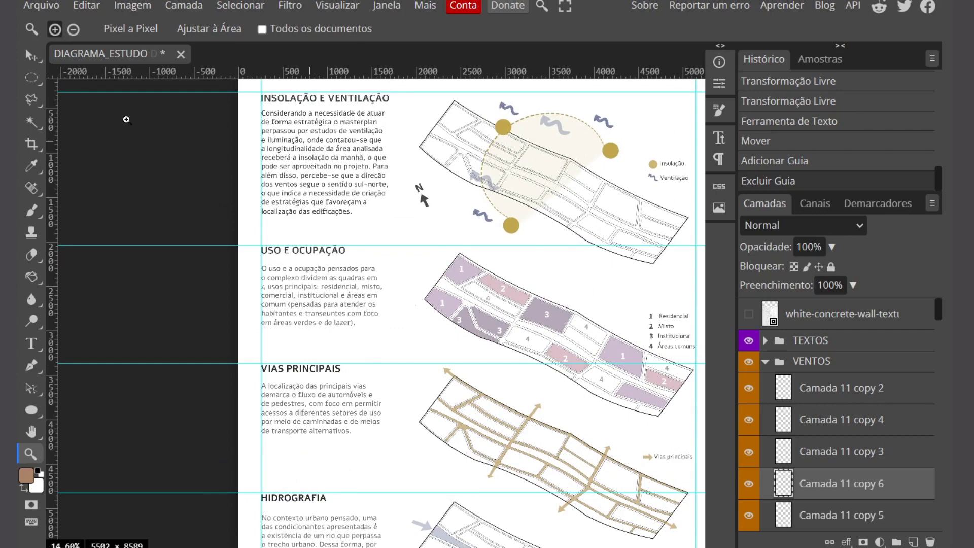
pyautogui.click(38, 152)
pyautogui.moveTo(238, 299); pyautogui.dragTo(219, 292)
pyautogui.click(629, 30)
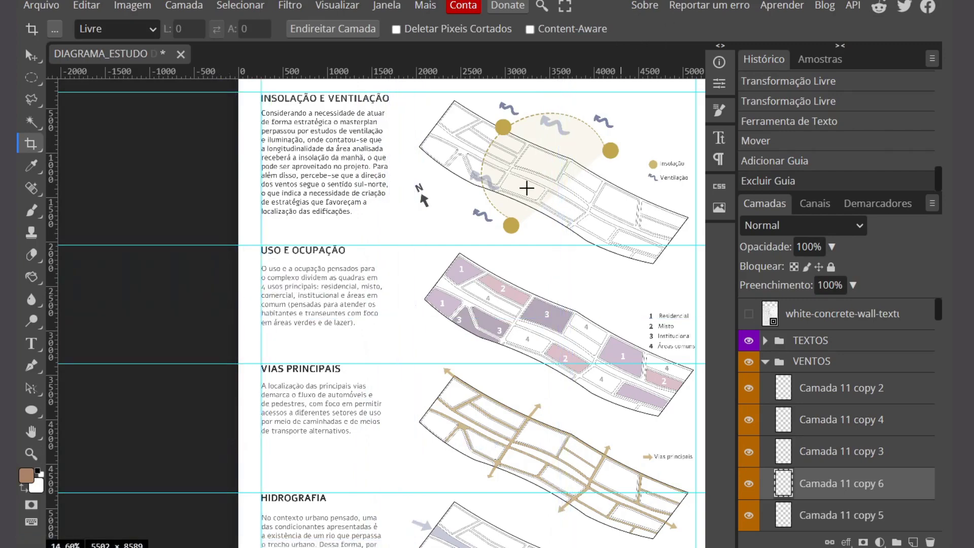
# Delete the duplicate copy of the paragraph under the Insolação e Ventilação heading
pyautogui.press('z')
pyautogui.keyDown('alt'); pyautogui.click(374, 255); pyautogui.keyUp('alt')
pyautogui.moveTo(299, 135); pyautogui.dragTo(315, 130)
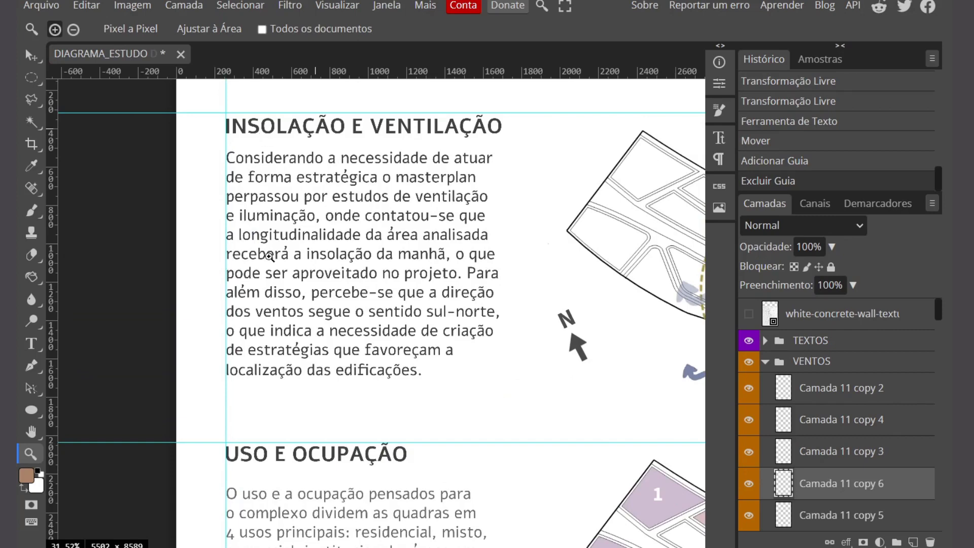
pyautogui.press('v')
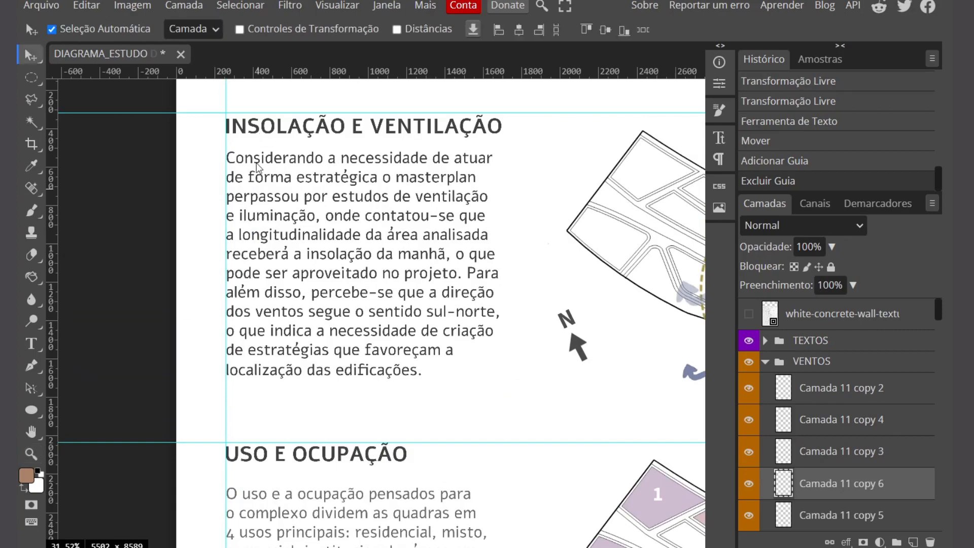
pyautogui.moveTo(252, 165); pyautogui.dragTo(254, 172)
pyautogui.hotkey('ctrl', 'z')
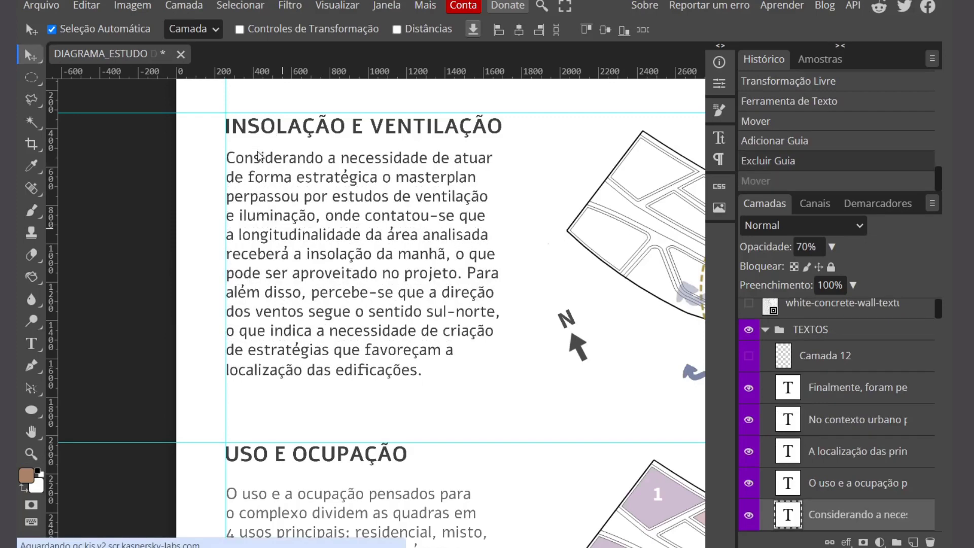
pyautogui.scroll(-3, 810, 472)
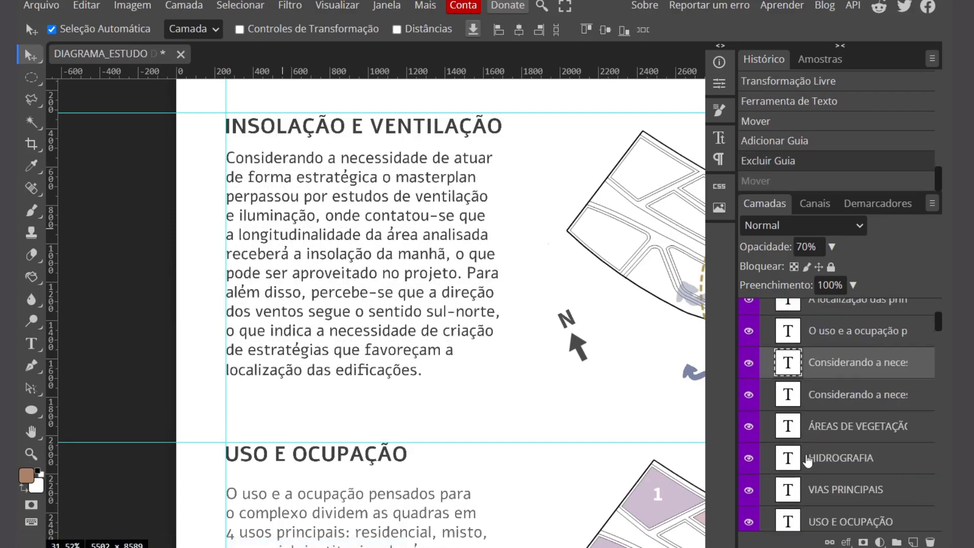
pyautogui.press('Delete')
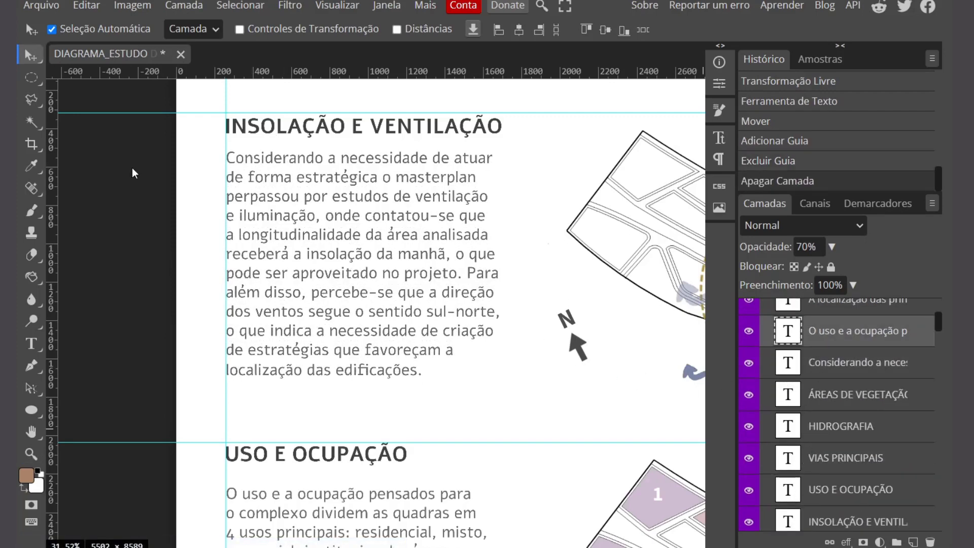
# Nudge the remaining Insolação e Ventilação paragraph slightly into alignment with the left margin guide
pyautogui.moveTo(259, 165)
pyautogui.mouseDown()
pyautogui.moveTo(256, 175)
pyautogui.moveTo(256, 165)
pyautogui.mouseUp()
pyautogui.press('z')
pyautogui.moveTo(320, 216); pyautogui.dragTo(320, 238)
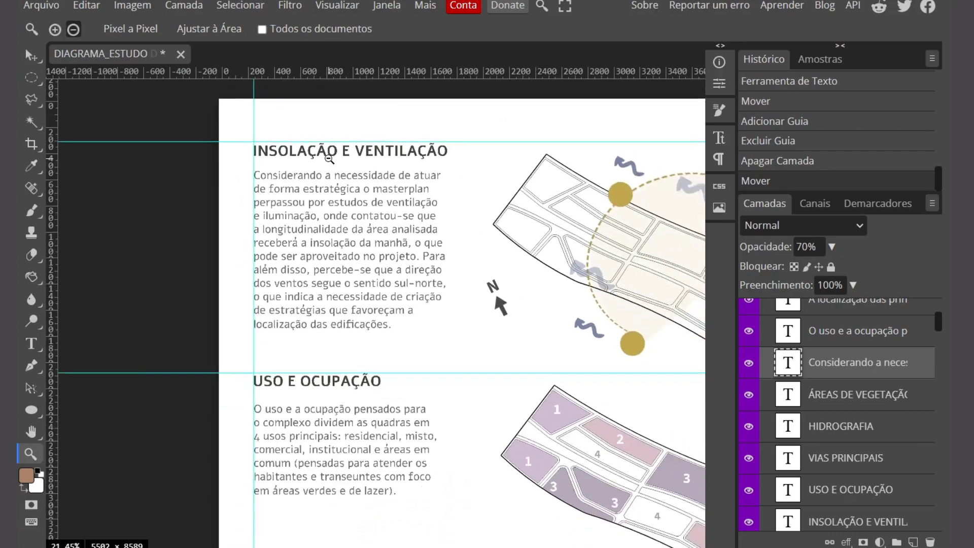
# Examine the whole sheet of five diagrams, including text alignment and the concrete-wall texture overlay
pyautogui.moveTo(323, 152); pyautogui.dragTo(320, 177)
pyautogui.moveTo(308, 453); pyautogui.dragTo(306, 427)
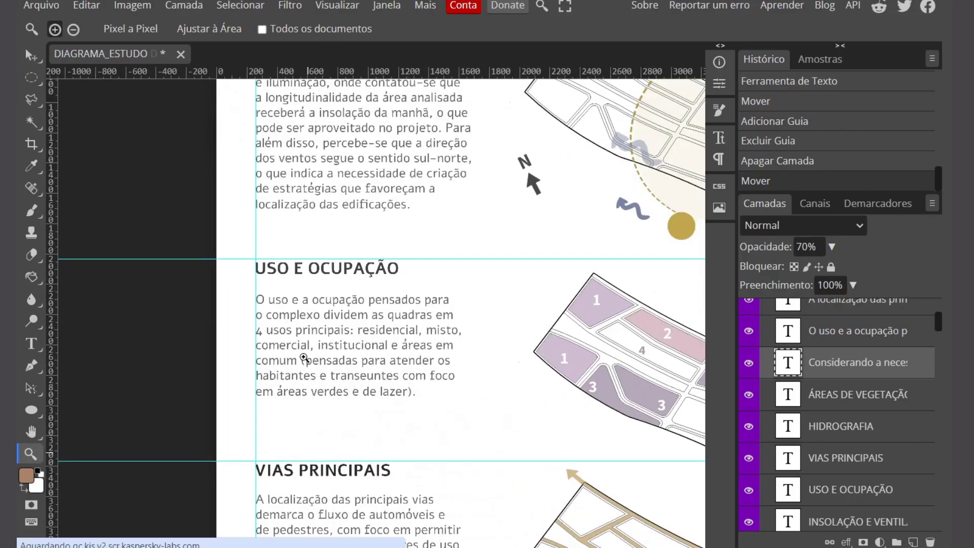
pyautogui.scroll(-5, 351, 191)
pyautogui.scroll(2, 365, 440)
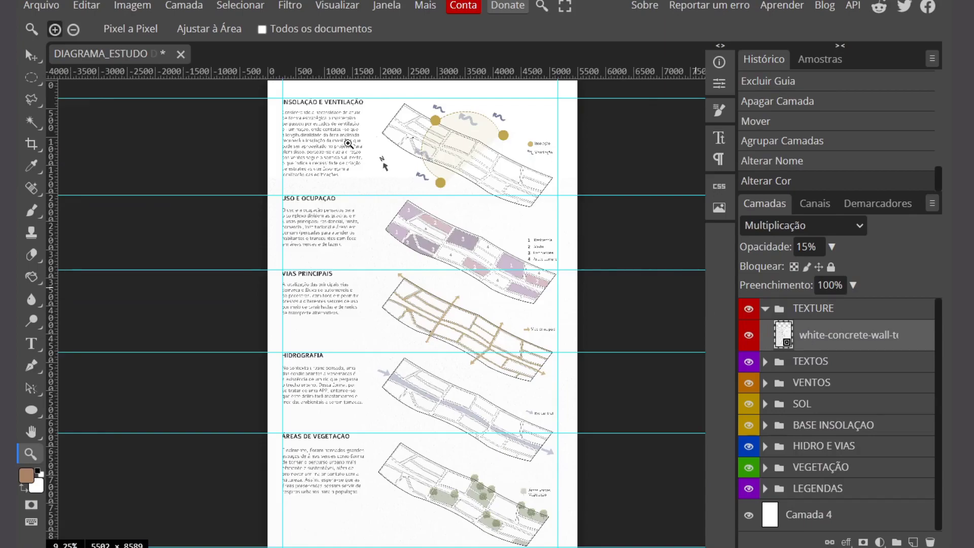
pyautogui.scroll(4, 372, 203)
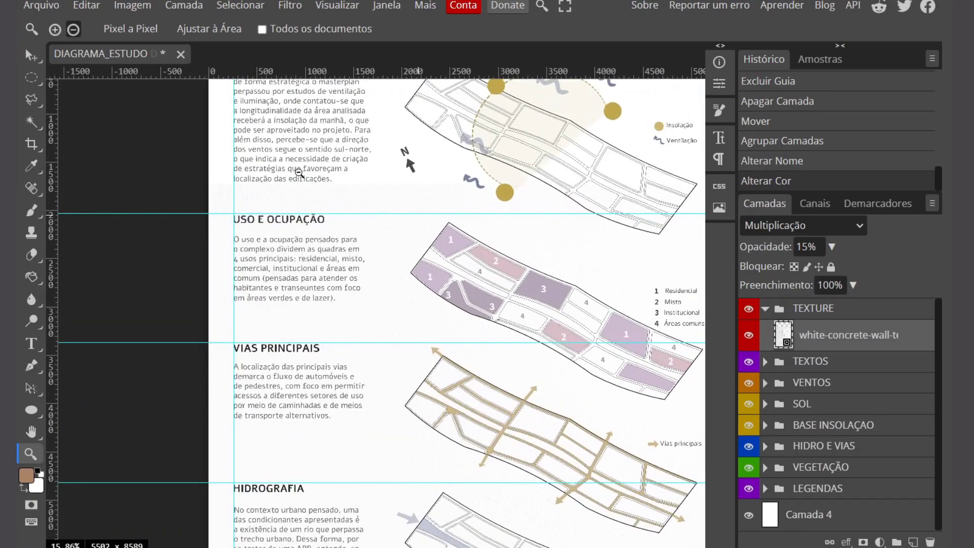
pyautogui.scroll(-6, 372, 203)
pyautogui.scroll(2, 398, 239)
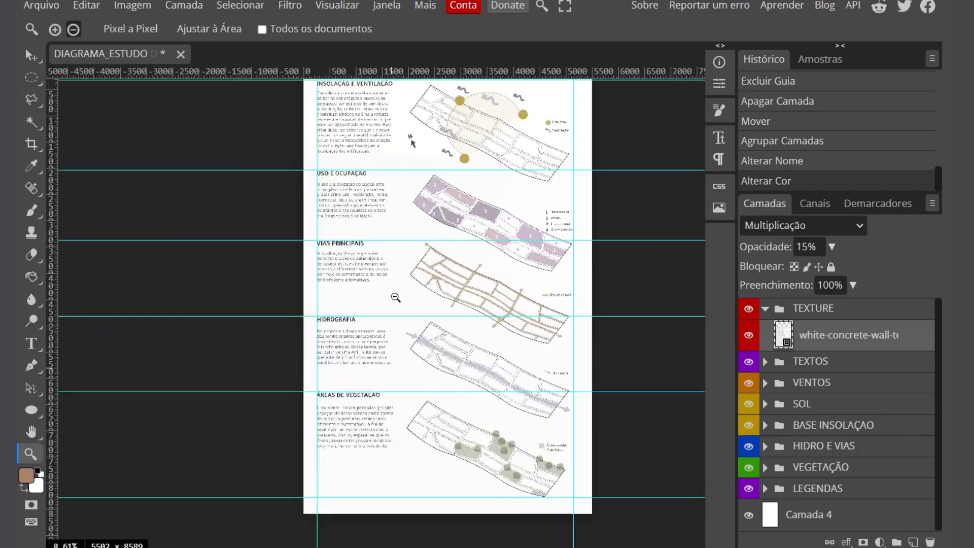
# Rasterize the white concrete-wall texture layer in the TEXTURE group
pyautogui.scroll(5, 398, 239)
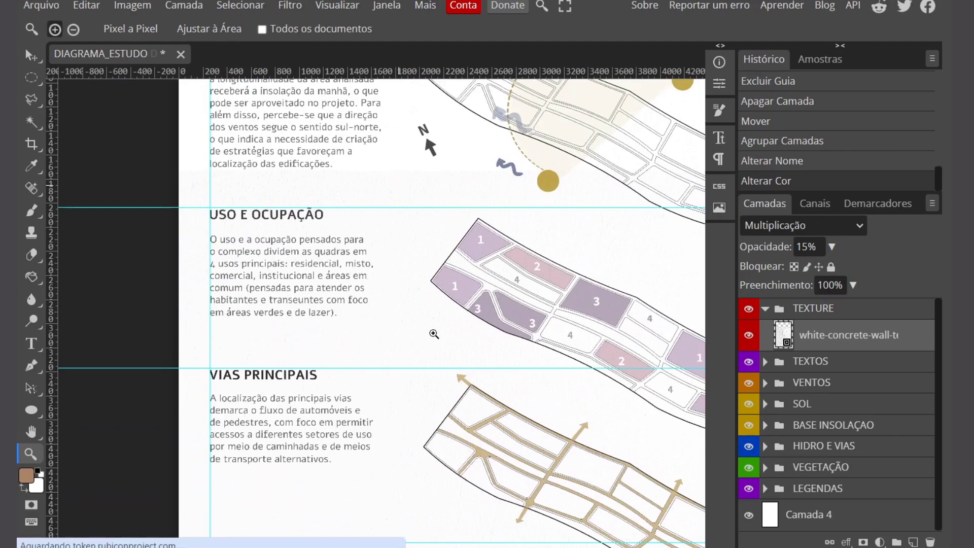
pyautogui.rightClick(851, 346)
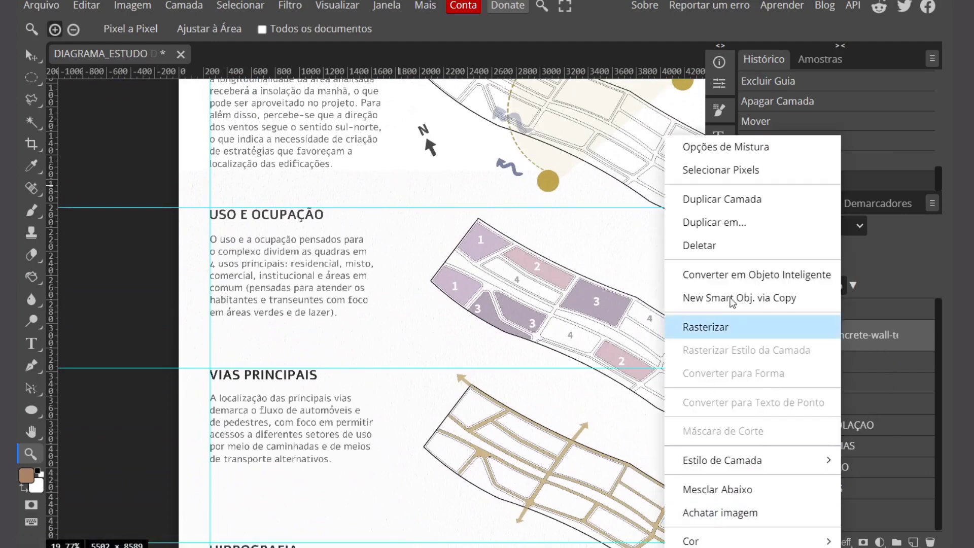
pyautogui.click(771, 335)
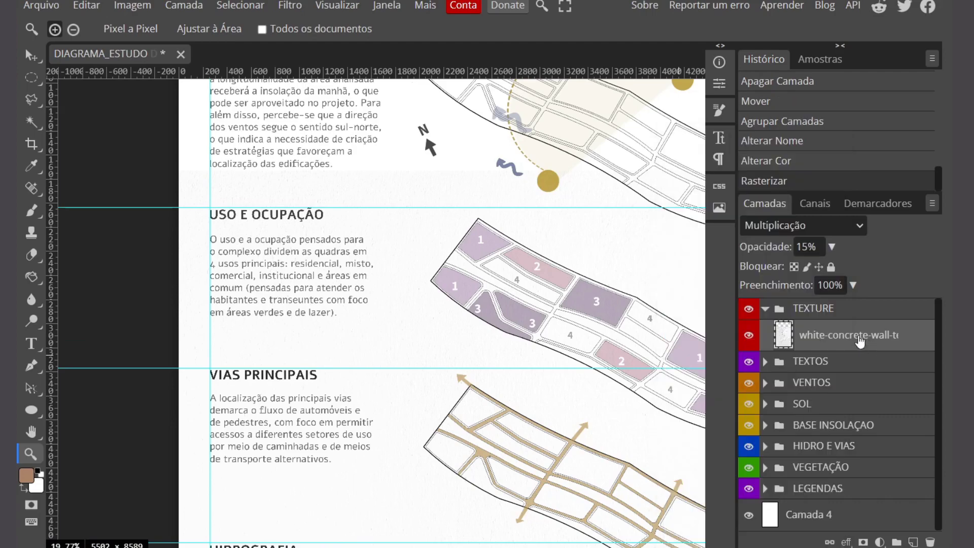
# Enlarge the concrete-wall texture proportionally to about 132% with Free Transform and extend it upward past the page's upper edge
pyautogui.scroll(-4, 383, 346)
pyautogui.scroll(2, 347, 193)
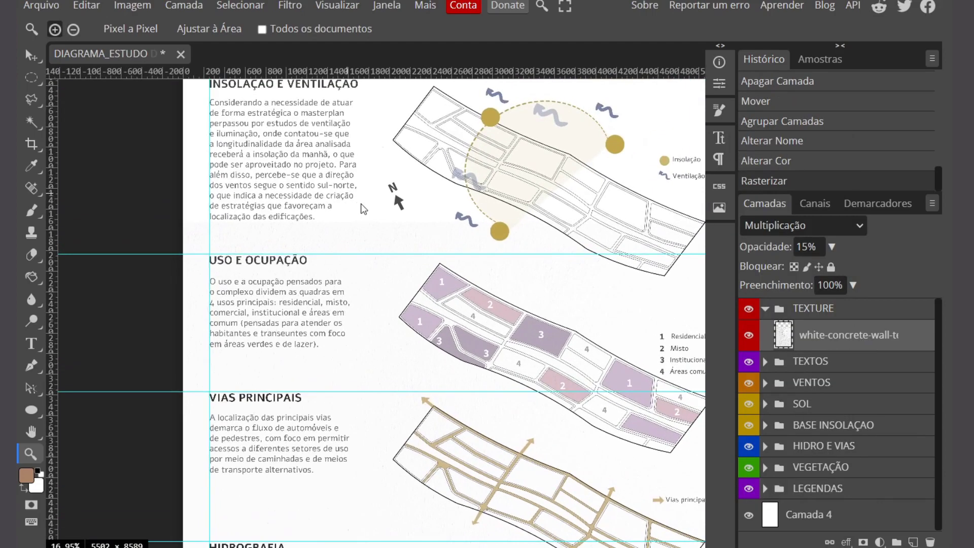
pyautogui.hotkey('ctrl', 'alt', 't')
pyautogui.scroll(2, 505, 211)
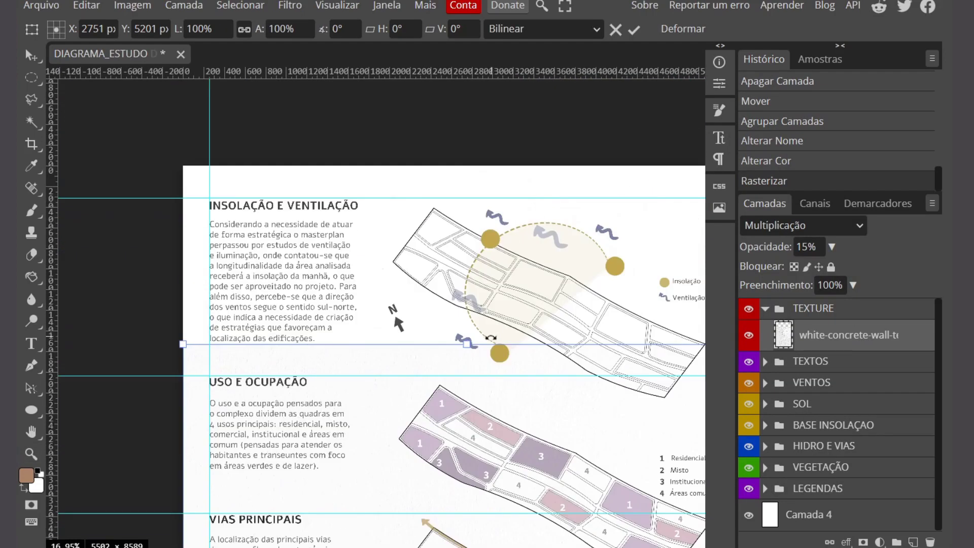
pyautogui.moveTo(463, 347); pyautogui.dragTo(471, 285)
pyautogui.moveTo(466, 208); pyautogui.dragTo(470, 104)
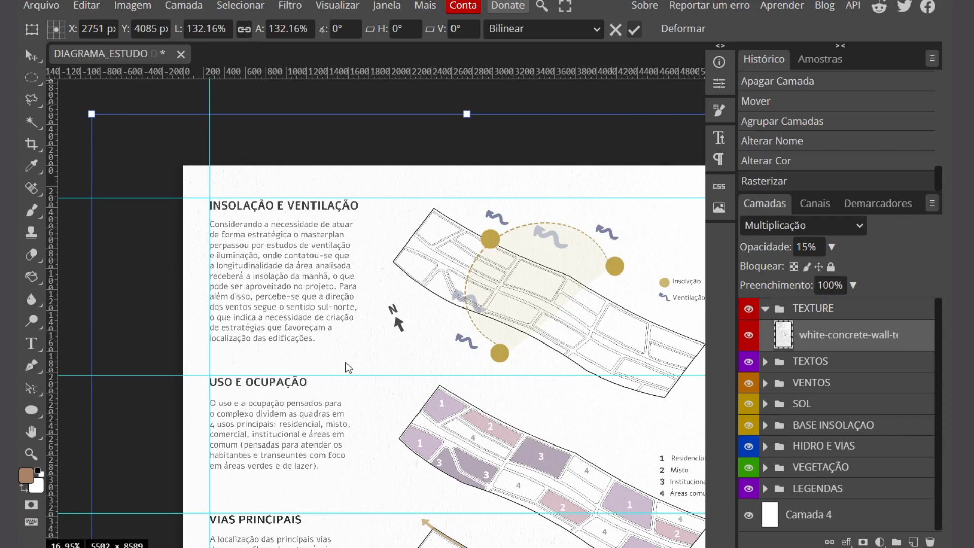
pyautogui.press('z')
# Bring up the available export formats for the diagram sheet
pyautogui.click(42, 6)
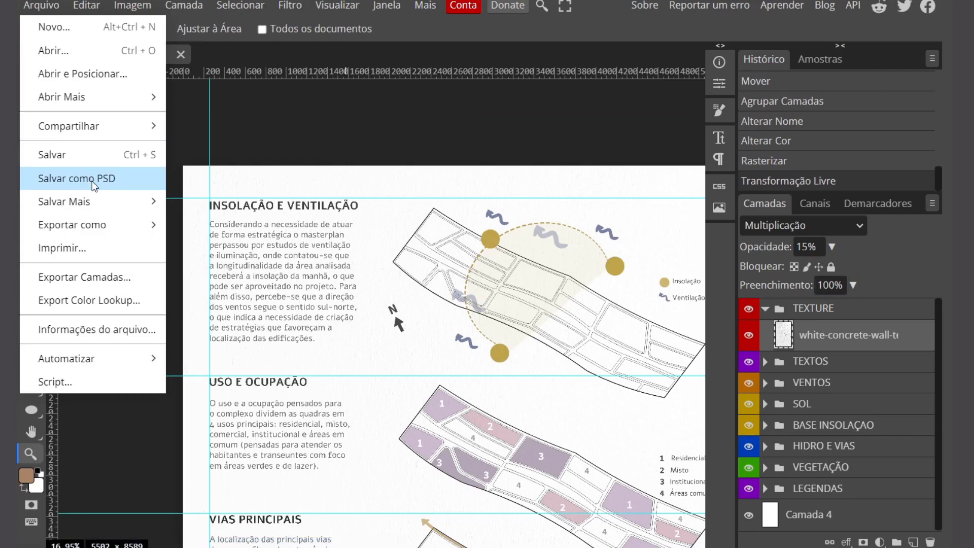
pyautogui.moveTo(125, 220)
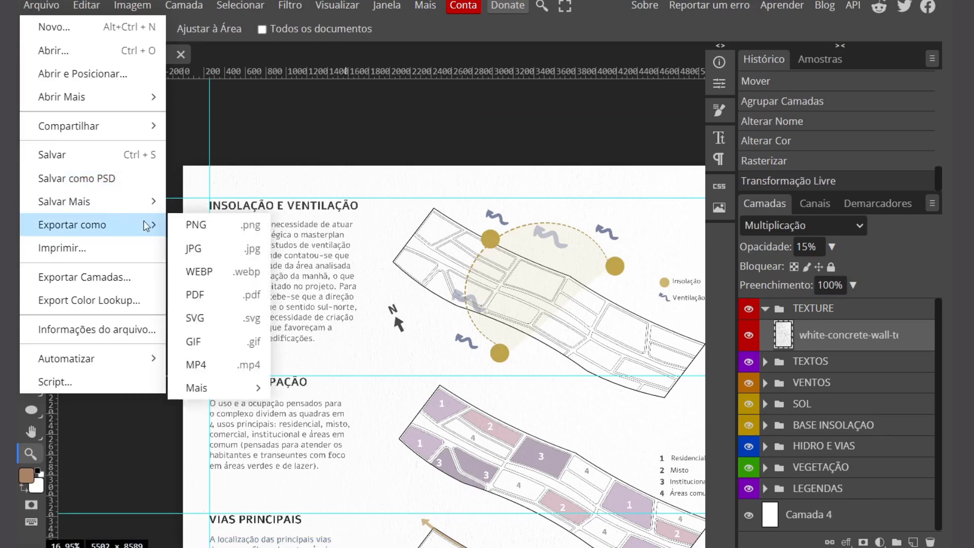